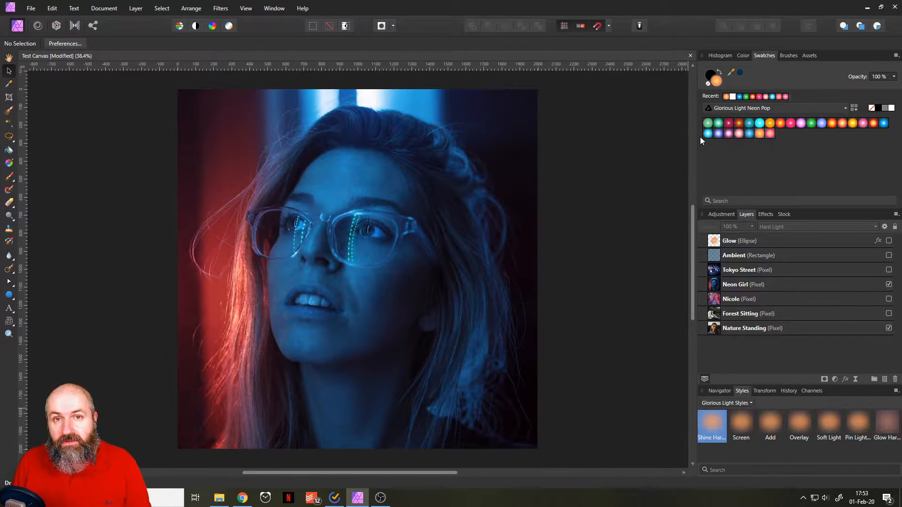
Browse the Glorious Light Sun Glow swatches and the Glorious Light Ambient Sheets swatches.
click(765, 109)
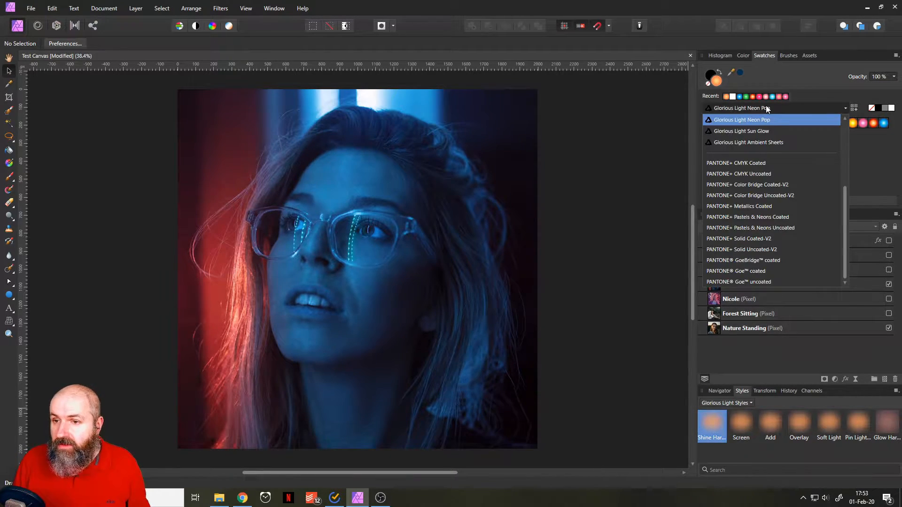
click(769, 131)
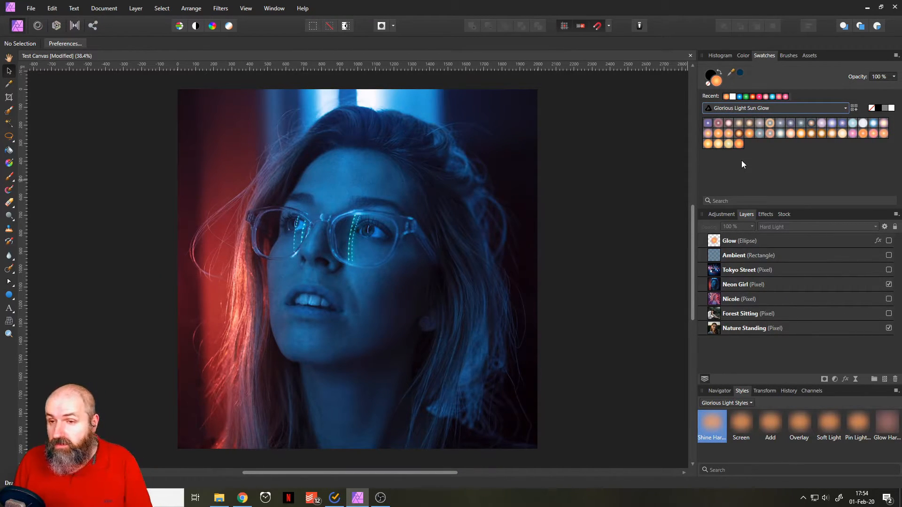
click(745, 108)
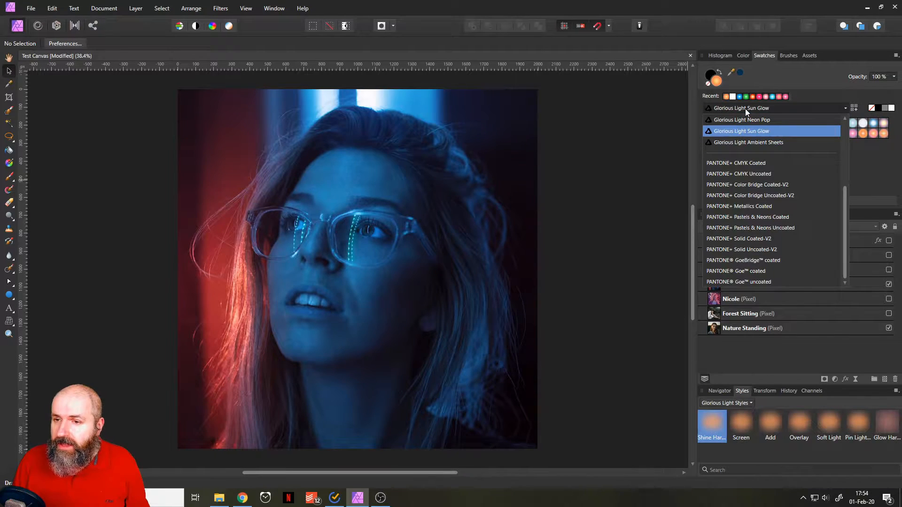
click(756, 143)
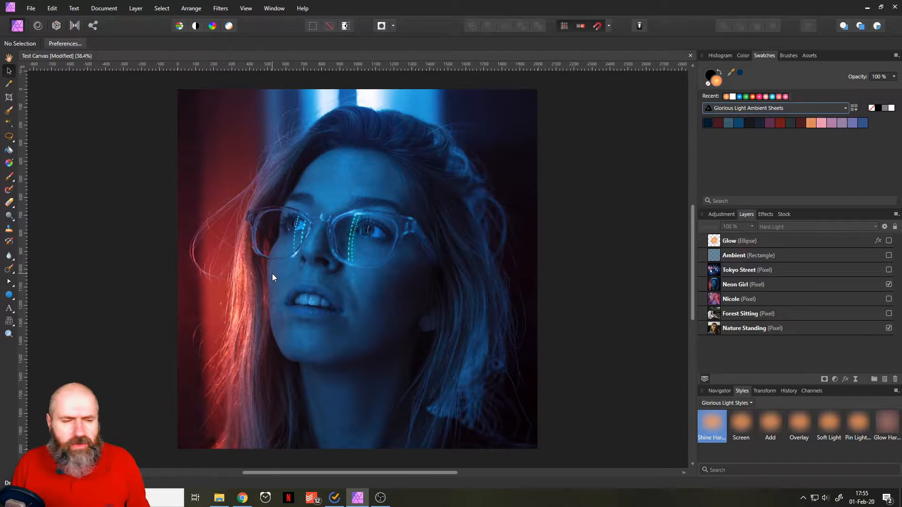
Draw a tall ellipse covering the woman's face and nudge it slightly to the right.
click(9, 295)
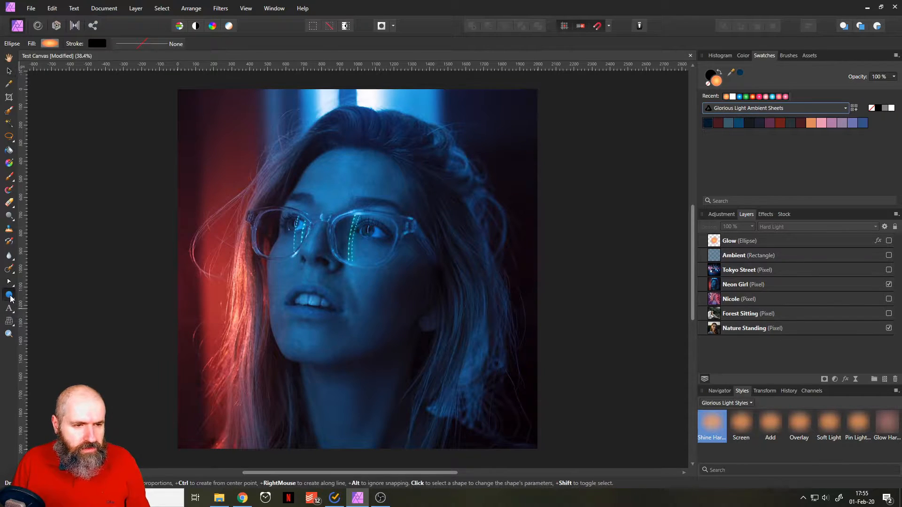
drag(259, 129, 467, 410)
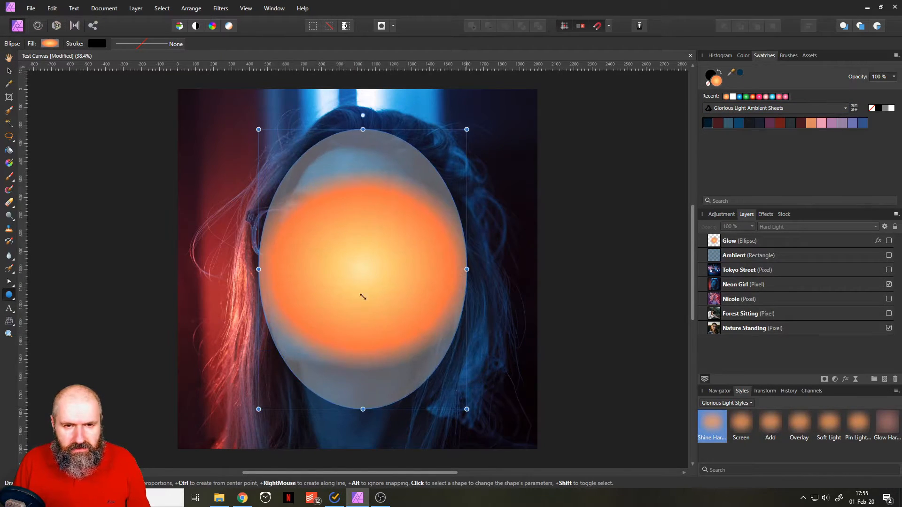
click(8, 71)
mouse_move(393, 266)
mouse_down()
mouse_move(352, 250)
mouse_move(412, 300)
mouse_move(395, 266)
mouse_up()
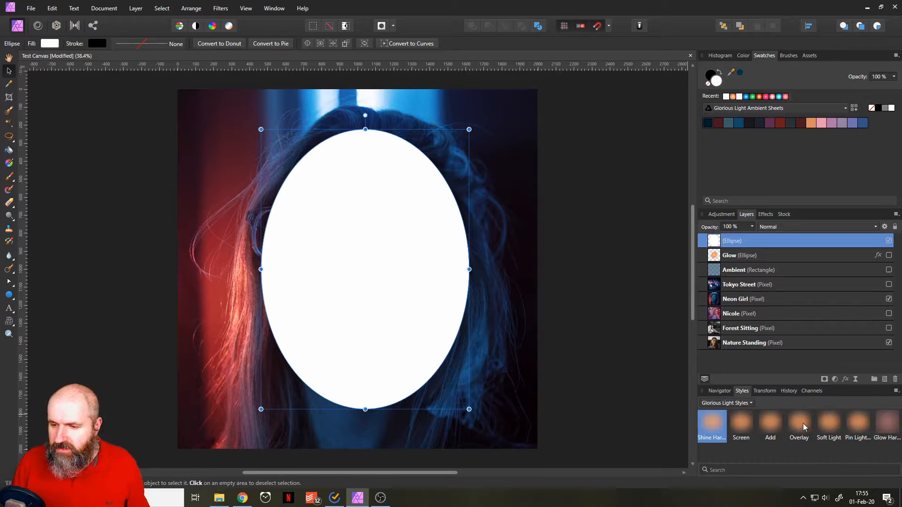
Give the ellipse the Glorious Light hard light shine style, trying the Screen style for comparison before returning to the shine style.
click(721, 430)
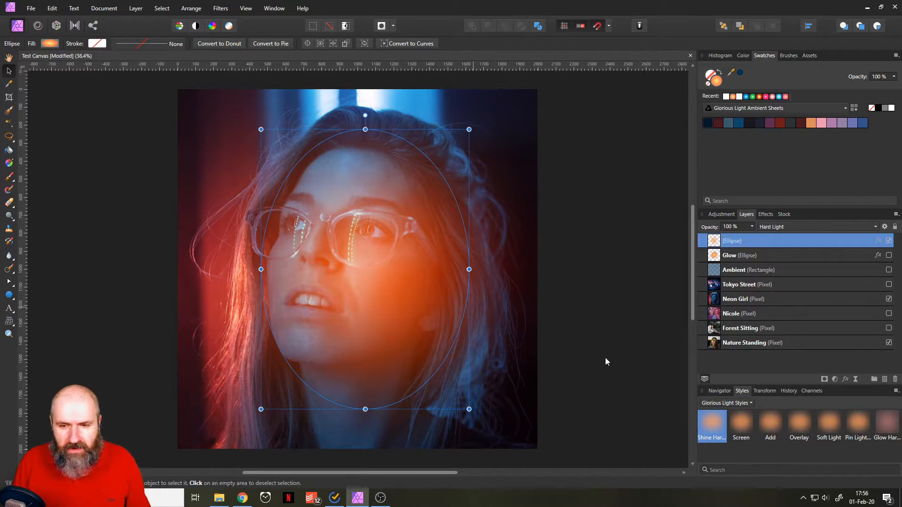
click(742, 426)
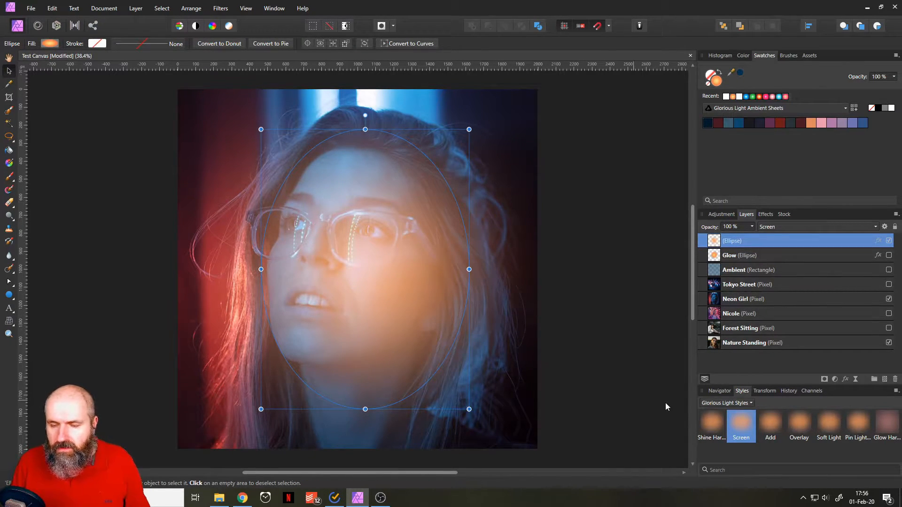
click(712, 424)
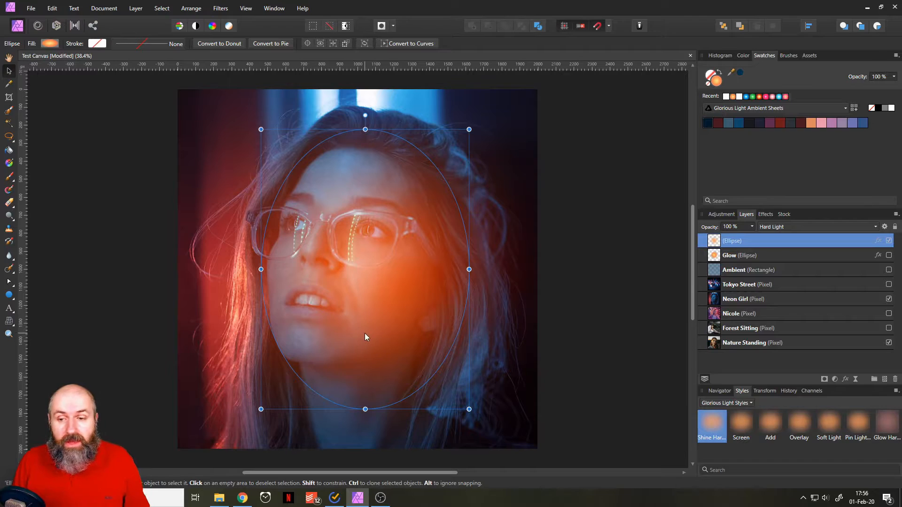
Move the glowing ellipse from the face to the upper-left corner of the photo.
drag(387, 310, 227, 173)
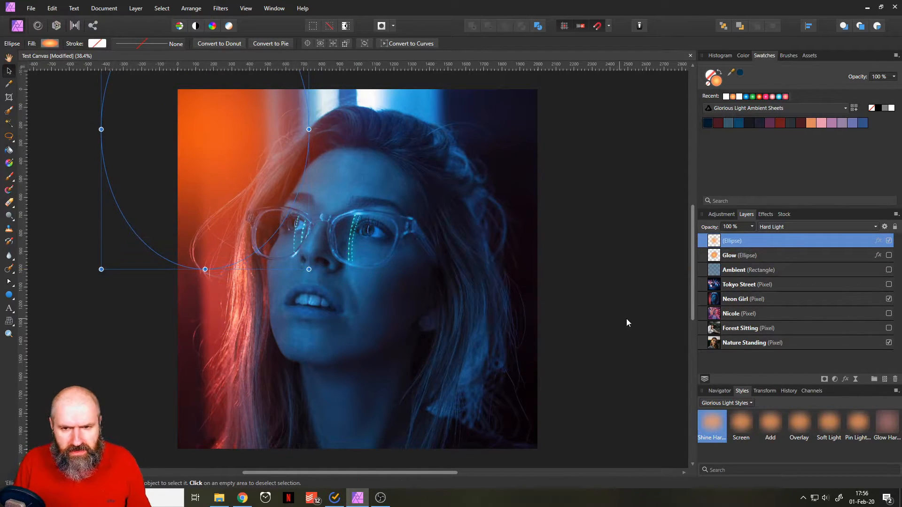
click(606, 351)
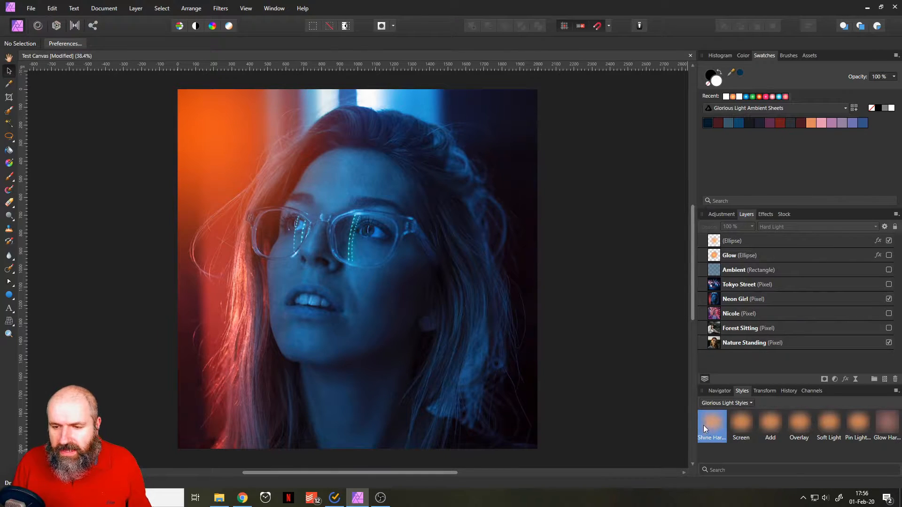
click(206, 136)
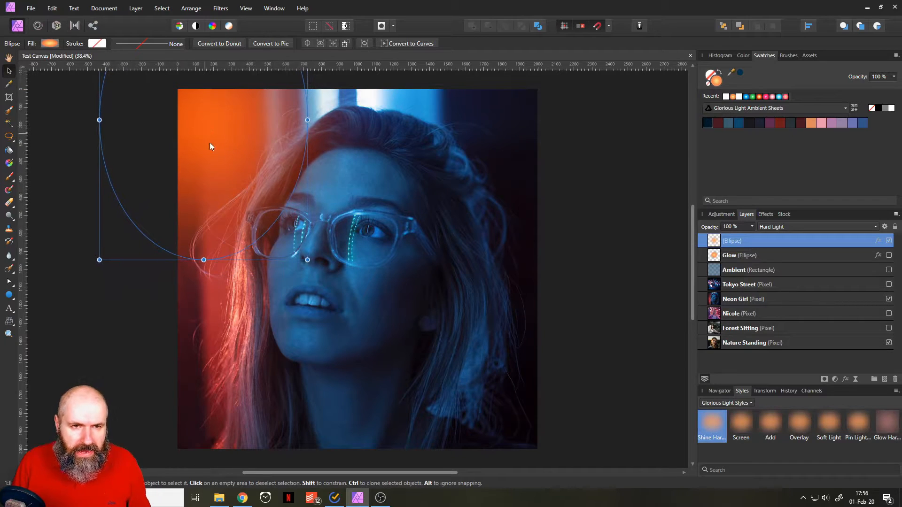
Switch the swatches to Glorious Light Neon Pop and compare the photo with the new ellipse layer hidden and shown.
click(746, 112)
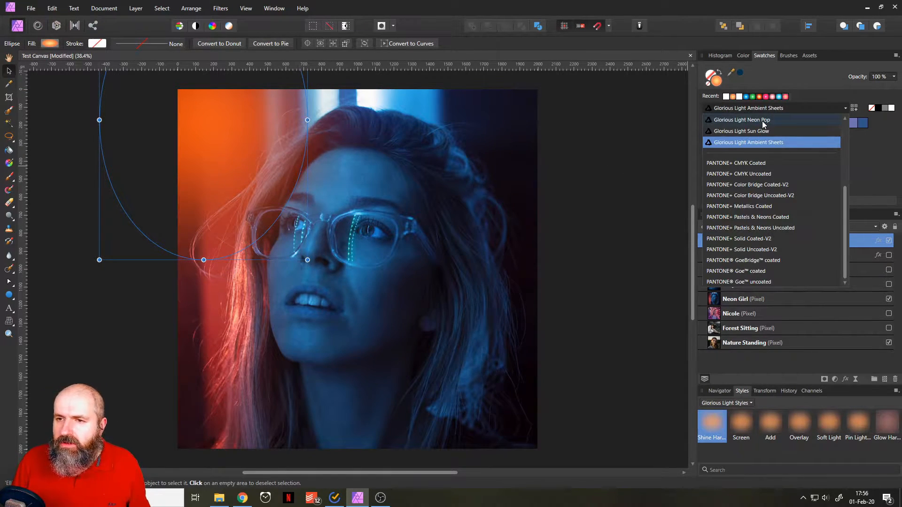
click(763, 123)
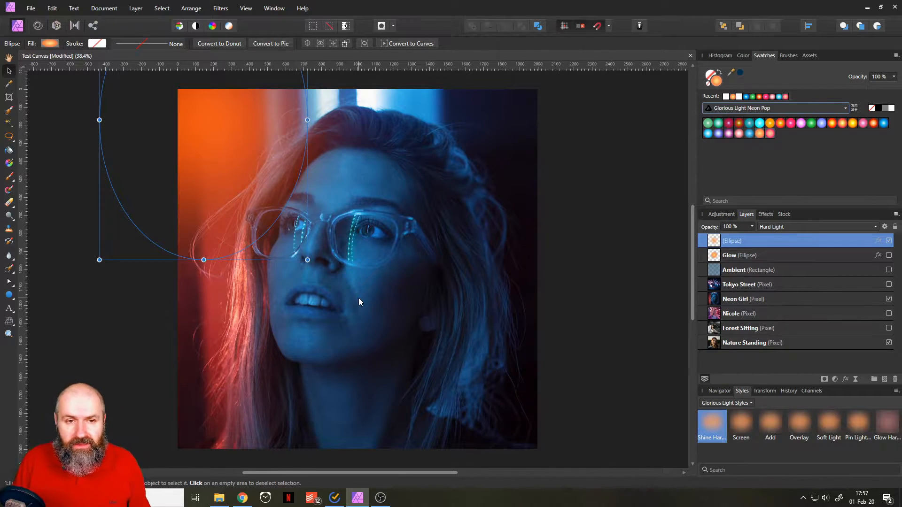
click(889, 241)
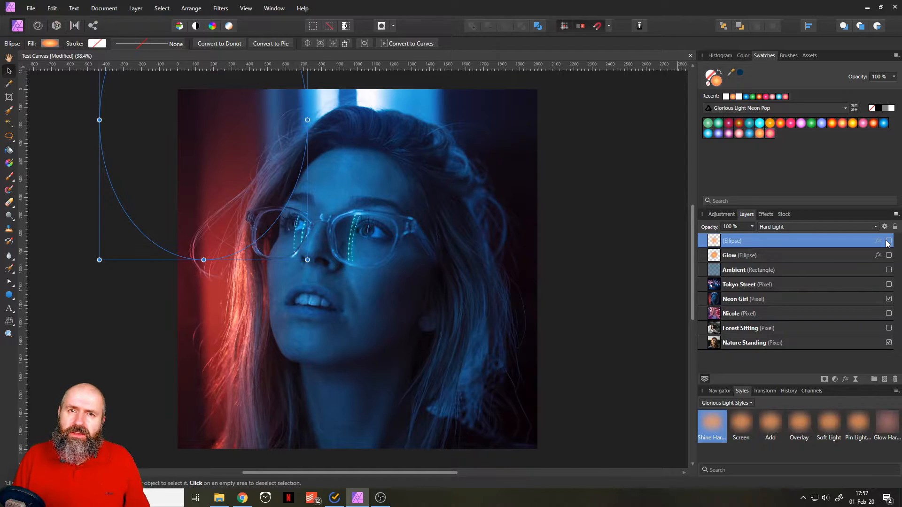
click(888, 242)
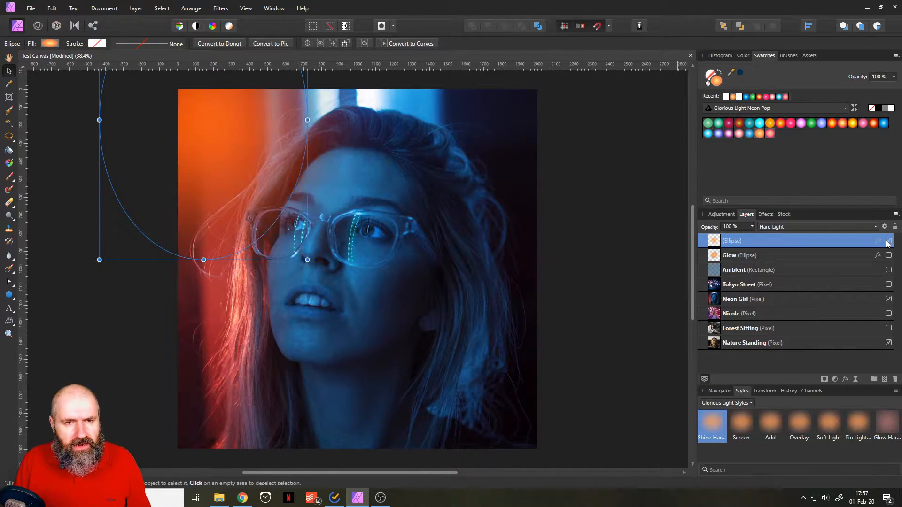
Enlarge the glow ellipse from its lower-right corner down to the photo's bottom edge so it covers most of the portrait.
click(623, 332)
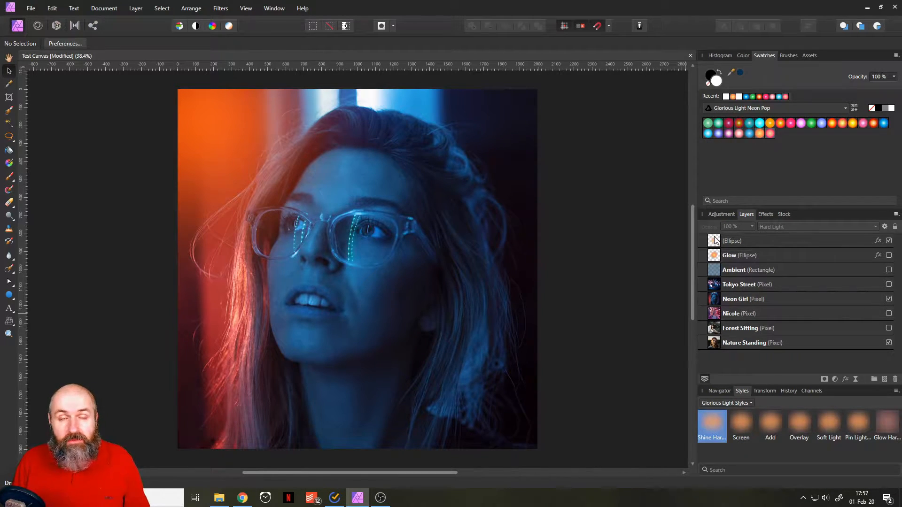
click(229, 134)
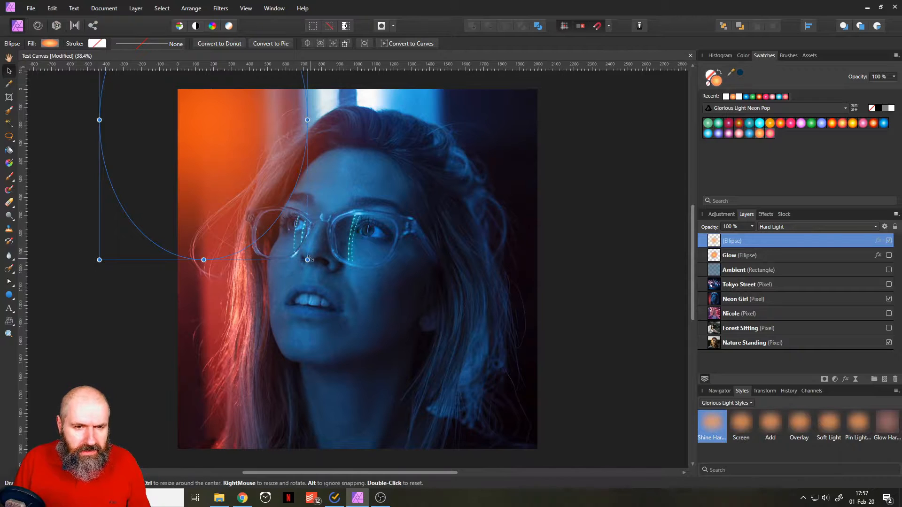
drag(307, 260, 519, 448)
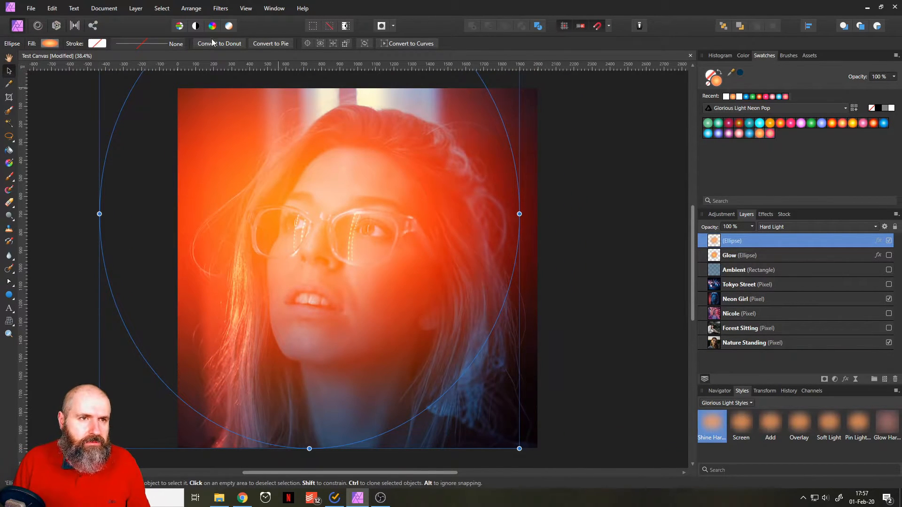
Convert the document's colour format to RGB/8.
click(109, 9)
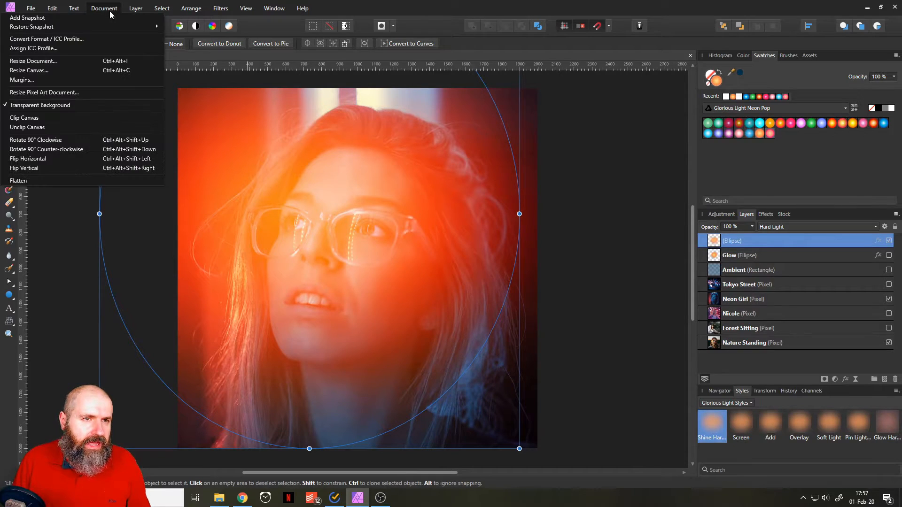
click(98, 38)
click(435, 187)
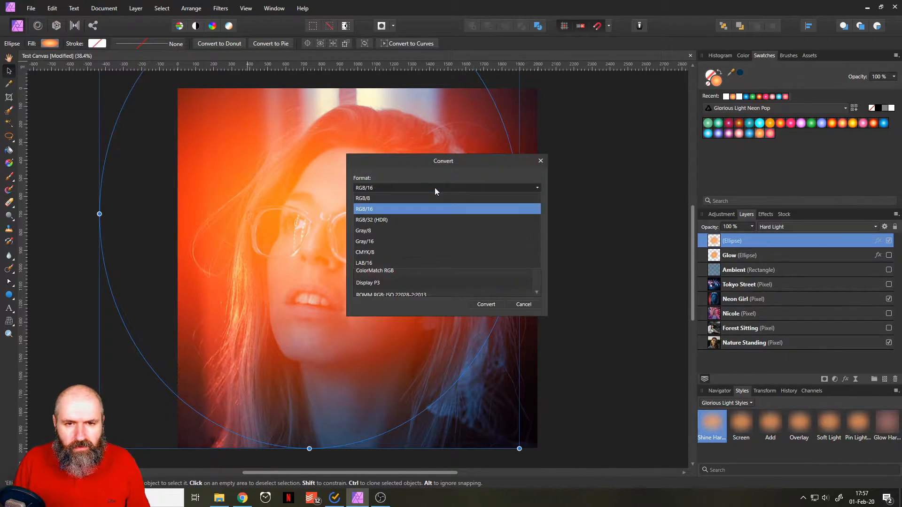
click(383, 197)
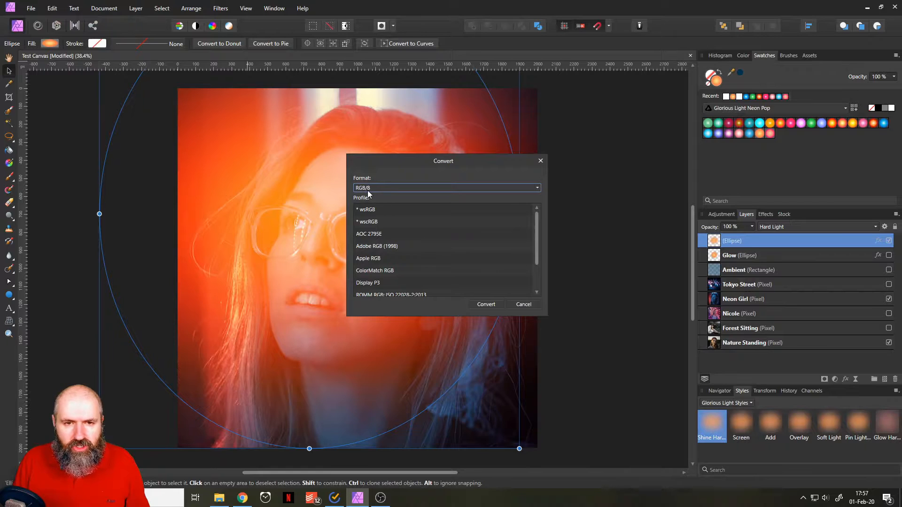
click(487, 305)
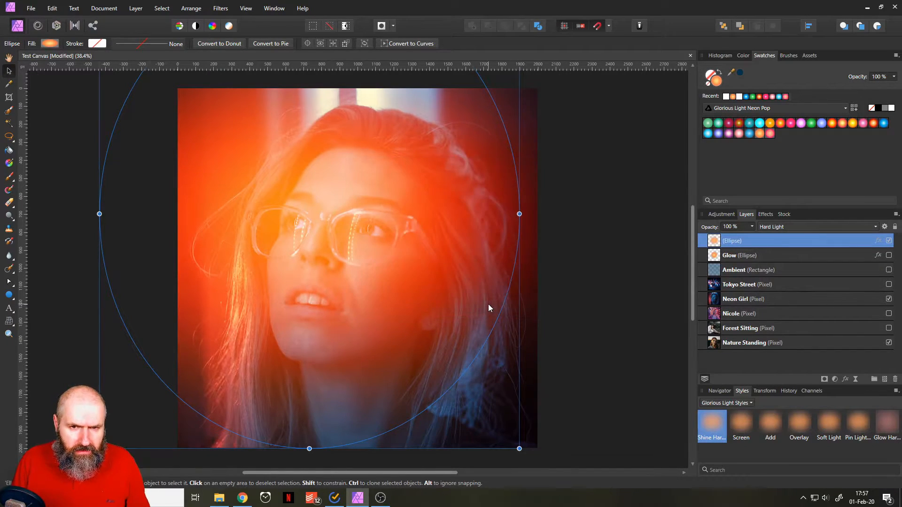
Shift the glow ellipse toward the photo's left edge, then partly back and down toward the face.
drag(385, 203, 315, 193)
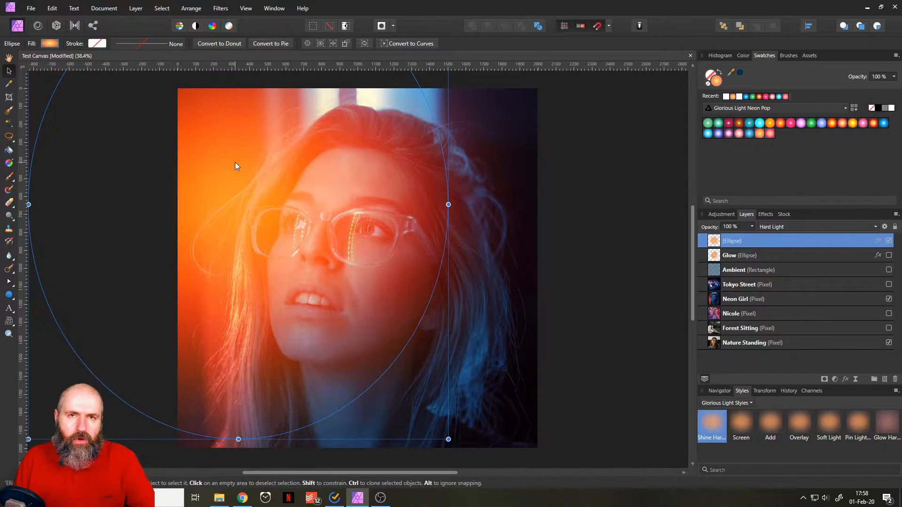
drag(235, 163, 275, 197)
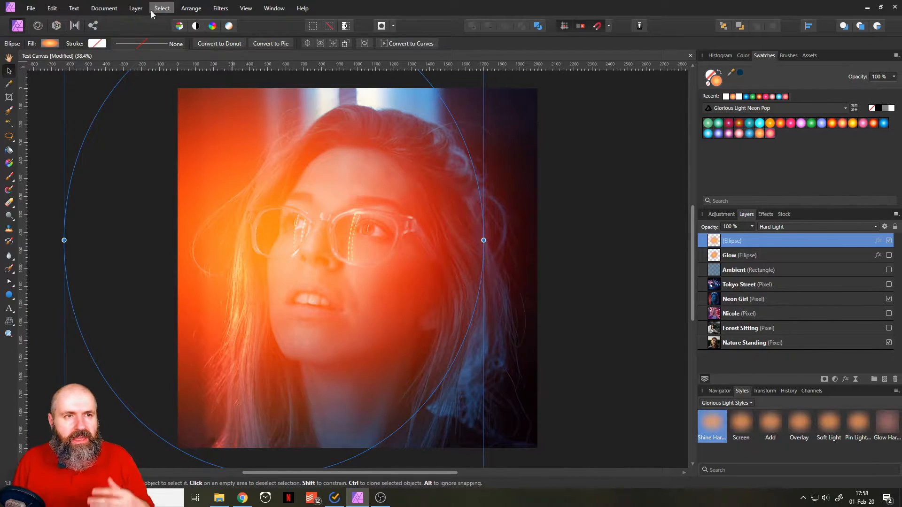
Convert the document's colour format to RGB/16.
click(106, 10)
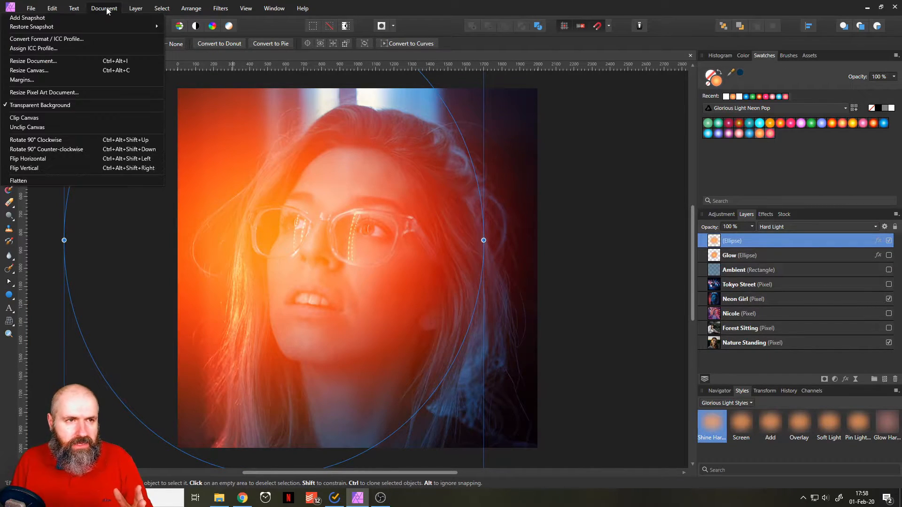
click(89, 39)
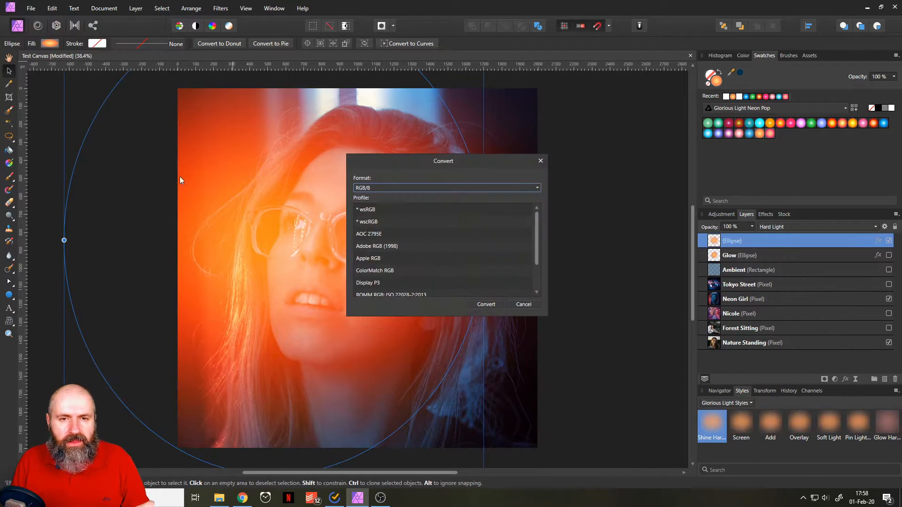
click(392, 188)
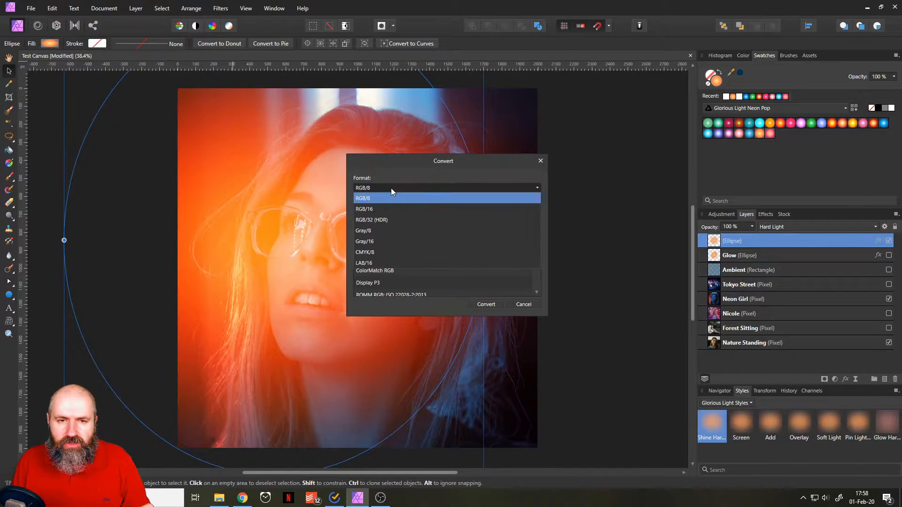
click(375, 209)
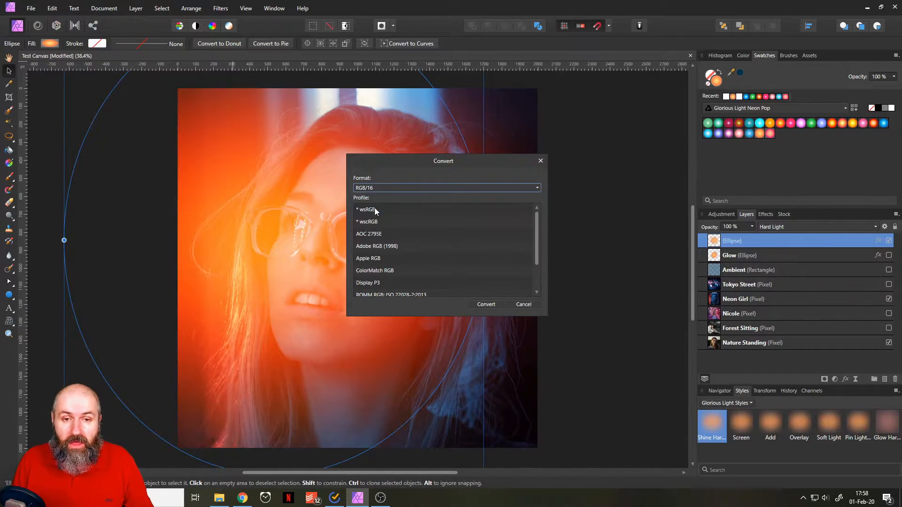
click(487, 303)
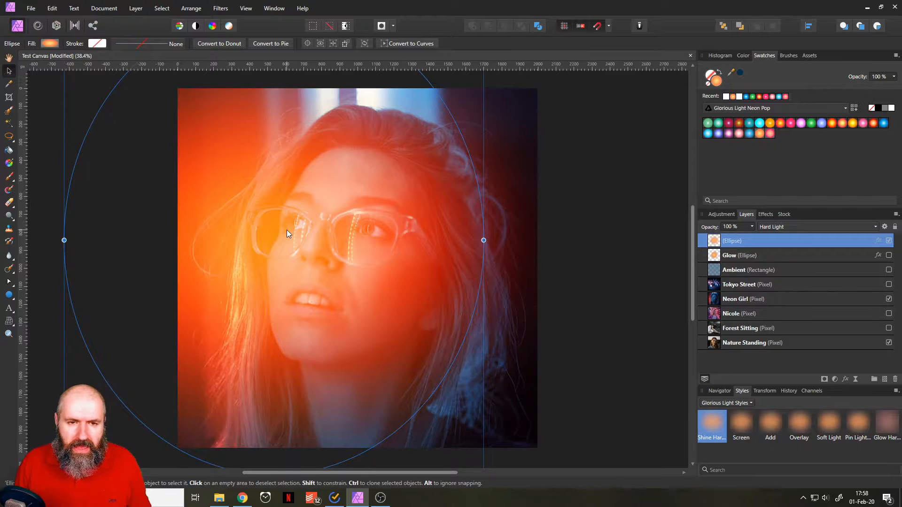
Move the glow toward the centre of the portrait, then shrink the ellipse and place it over the hair in the lower-left corner.
drag(318, 244, 365, 267)
scroll(366, 303, down, 1)
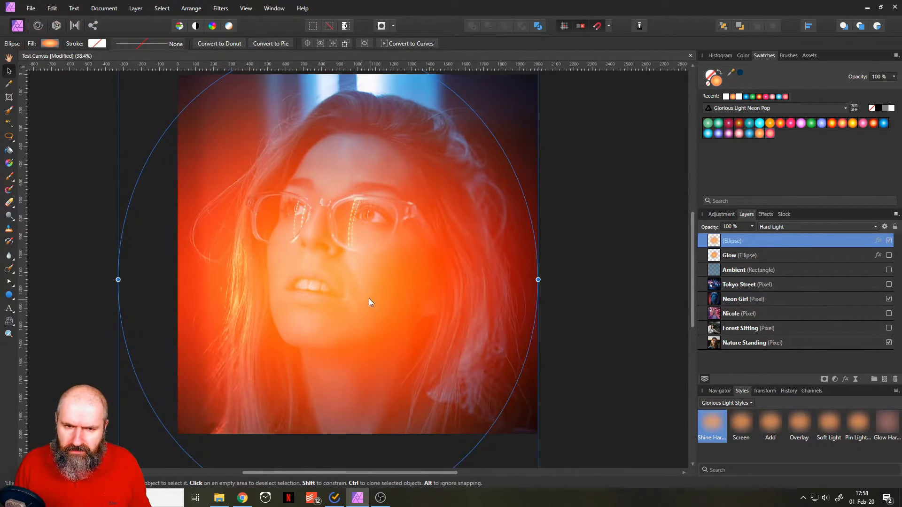
scroll(370, 299, down, 2)
drag(477, 132, 303, 309)
drag(261, 366, 285, 329)
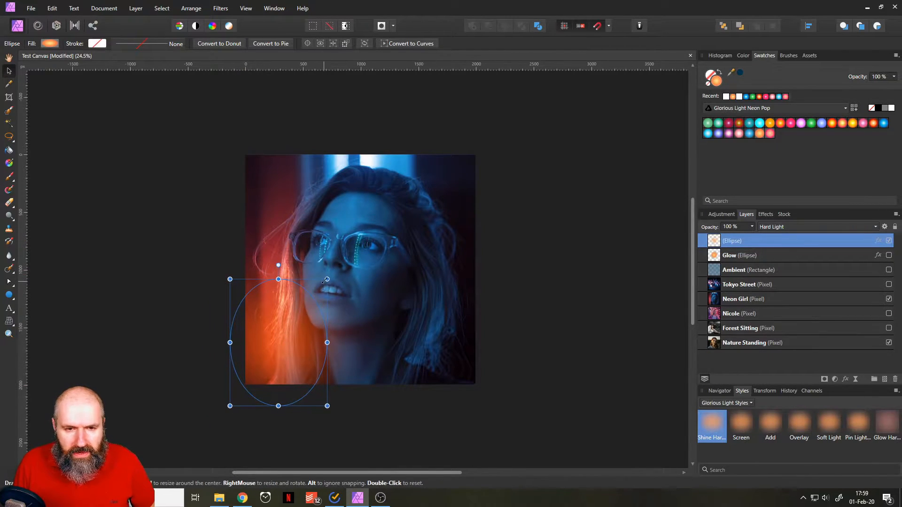
Enlarge the glow ellipse until it spans nearly the whole photo and reposition it over the portrait.
drag(327, 273, 493, 152)
drag(383, 336, 398, 319)
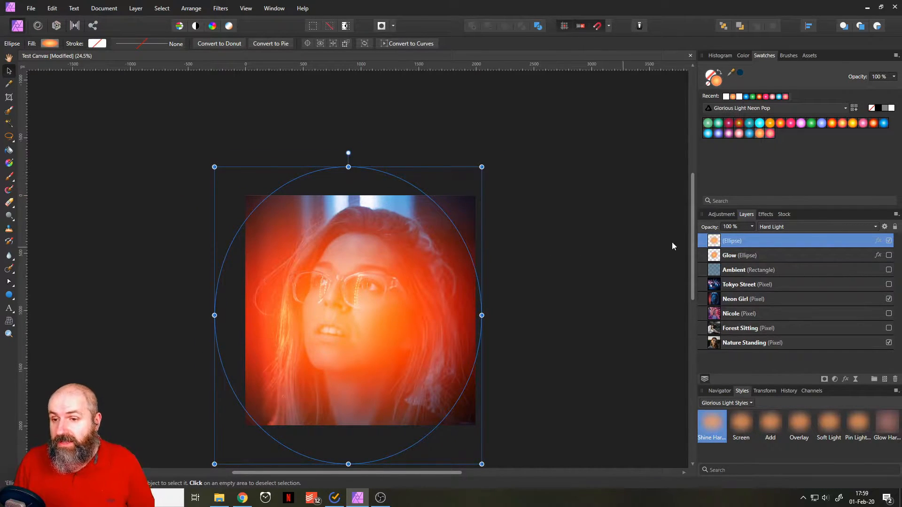
Examine the glow ellipse's layer effects, including the Gaussian Blur and the detailed Outer Shadow settings.
click(768, 216)
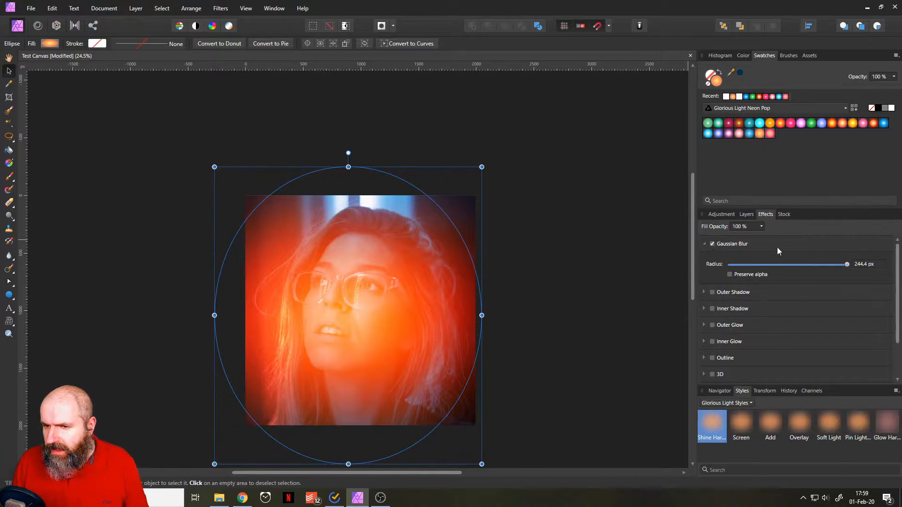
click(705, 293)
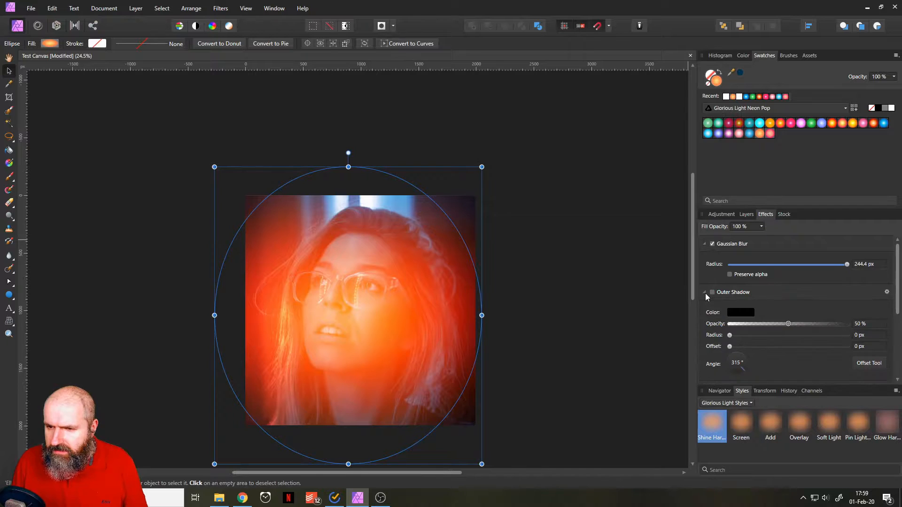
click(887, 292)
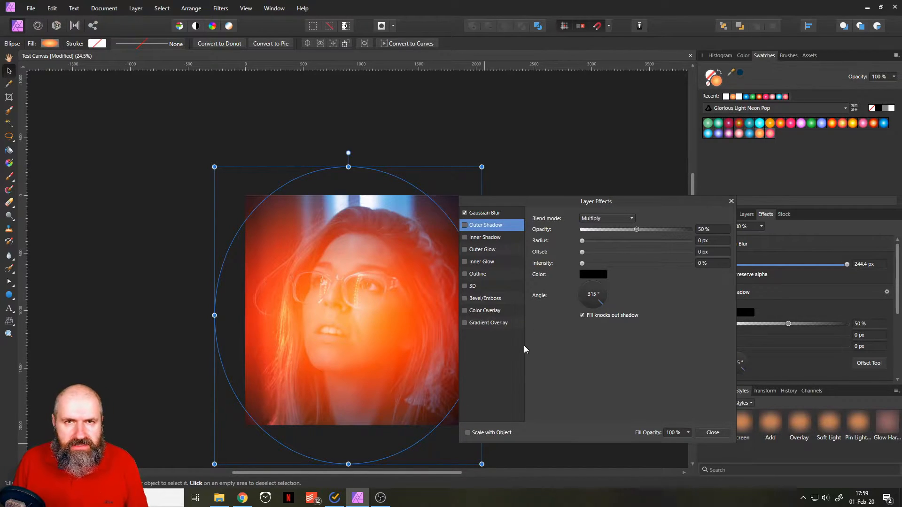
click(731, 202)
Shrink the glow ellipse and place it over the upper-left corner of the photo.
drag(482, 166, 383, 255)
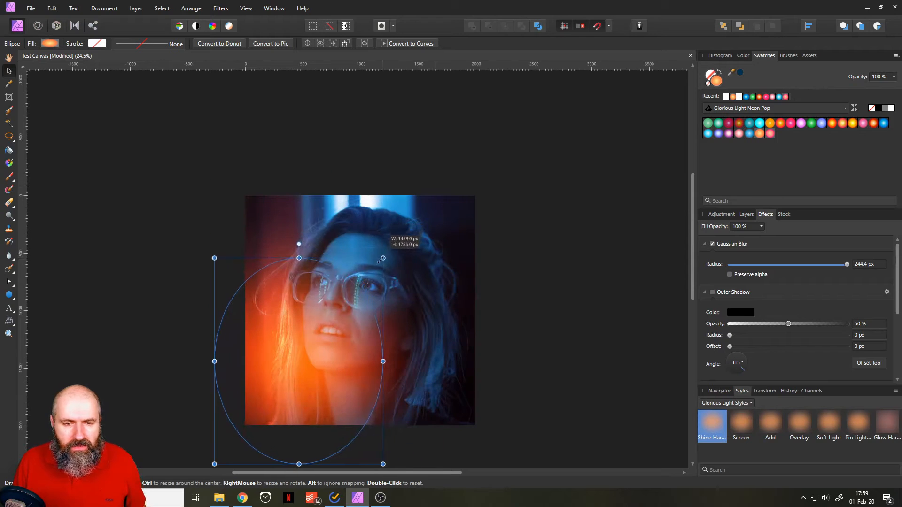
drag(328, 342, 279, 227)
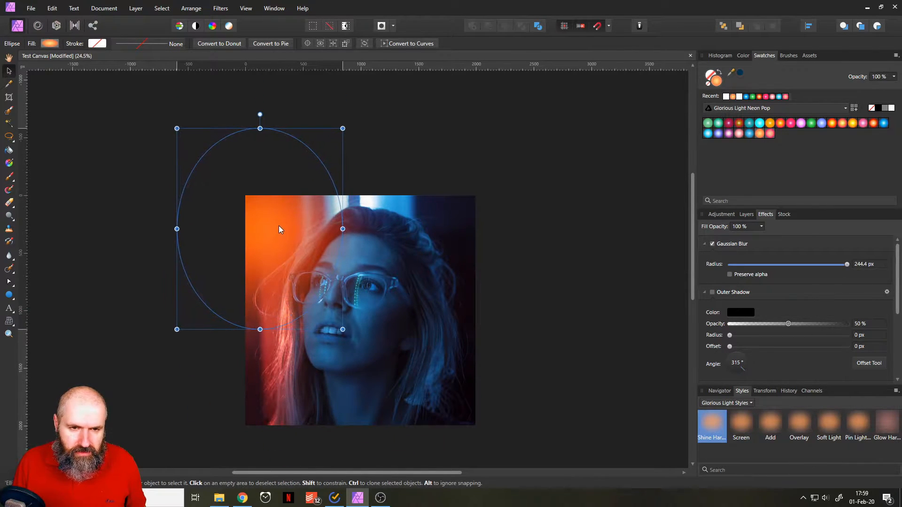
key(ctrl+z)
scroll(303, 213, up, 2)
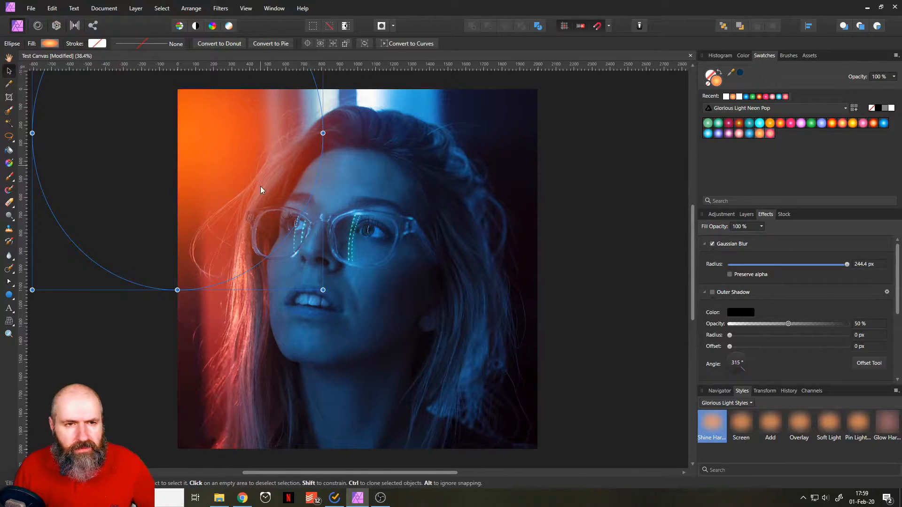
Try lavender, green, cyan, violet, magenta, blue and light orange Glorious Light Neon Pop gradients on the glow ellipse.
click(746, 215)
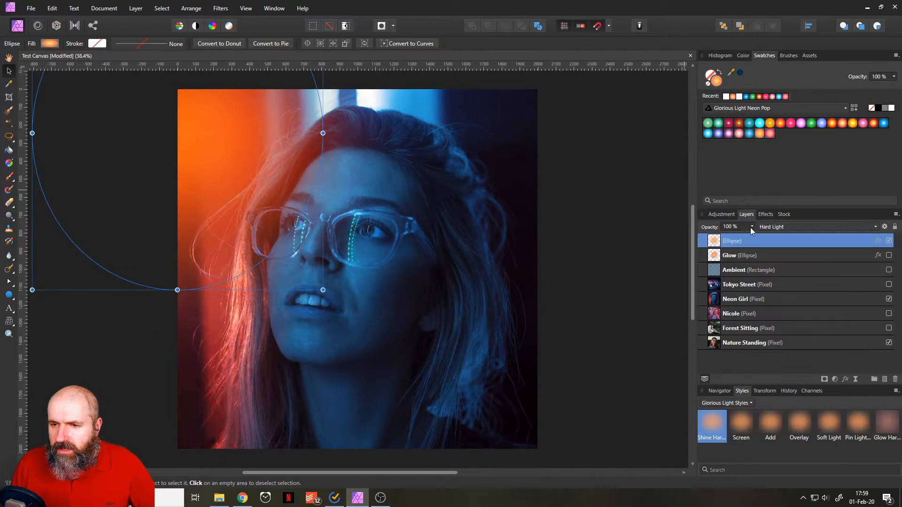
click(821, 123)
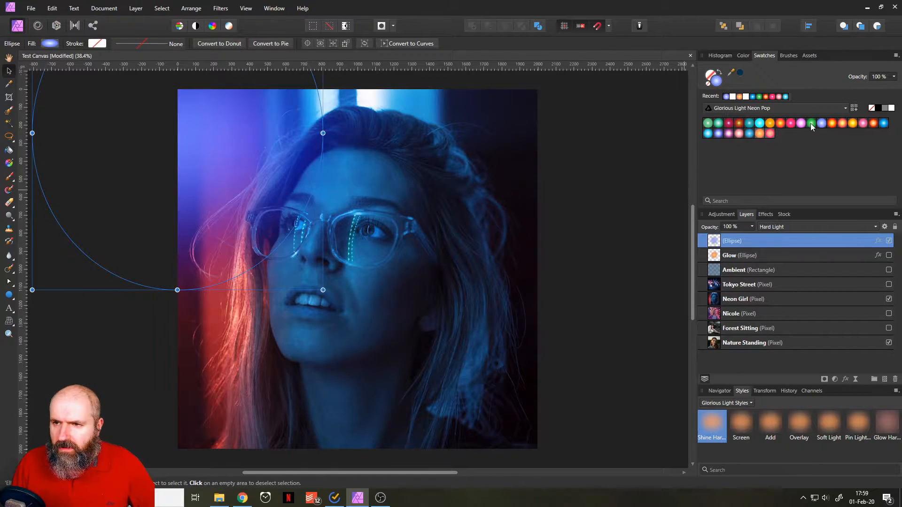
click(811, 123)
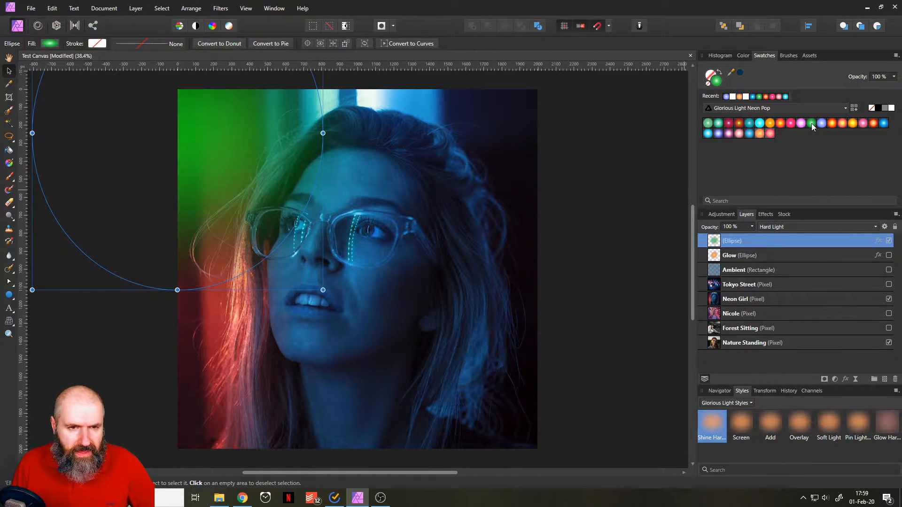
click(707, 134)
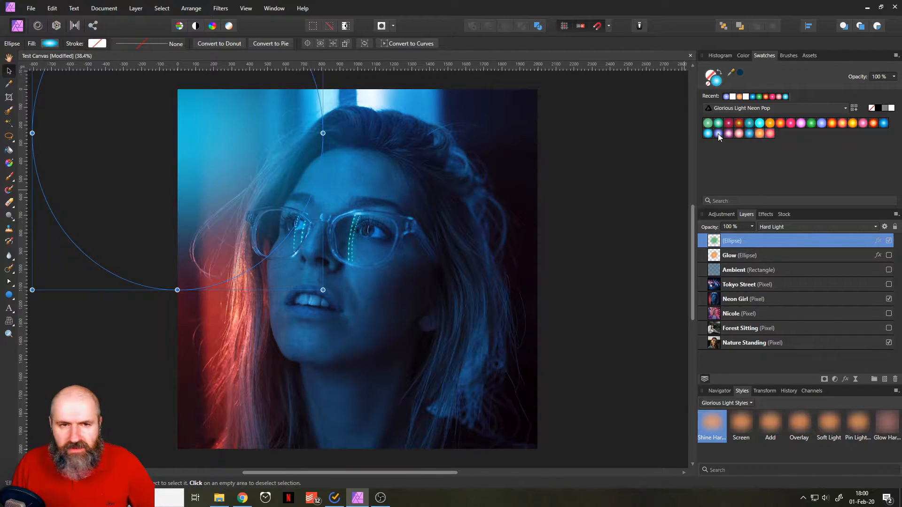
click(718, 133)
click(730, 134)
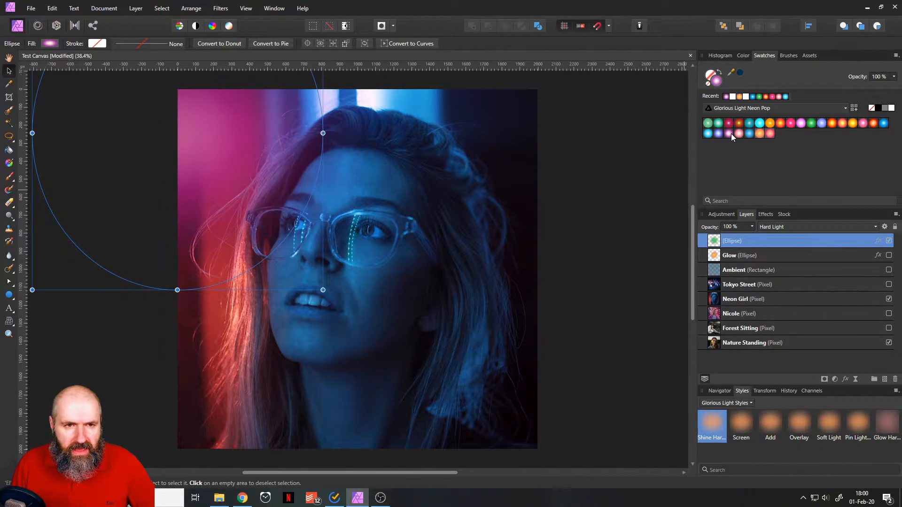
click(750, 134)
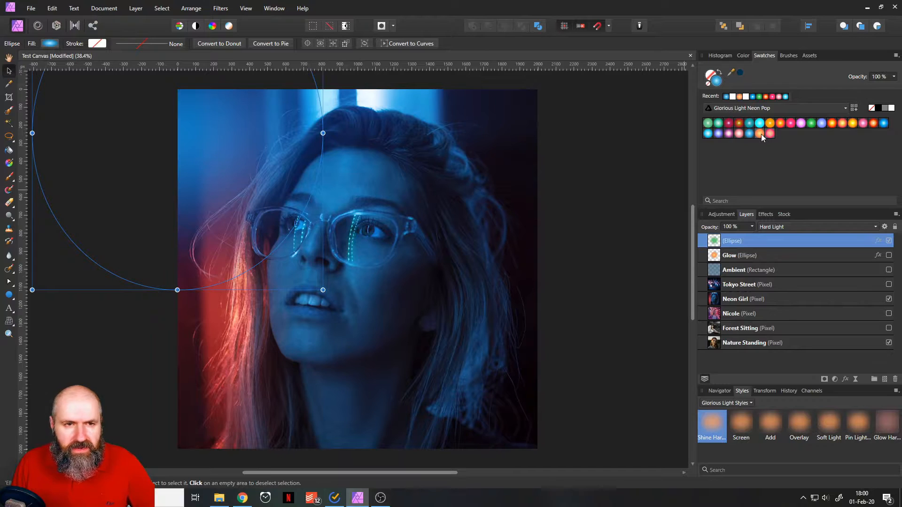
click(761, 134)
Compare orange, cyan, teal, red and green gradients on the glow ellipse, finishing with the golden-orange Neon Pop swatch.
click(770, 124)
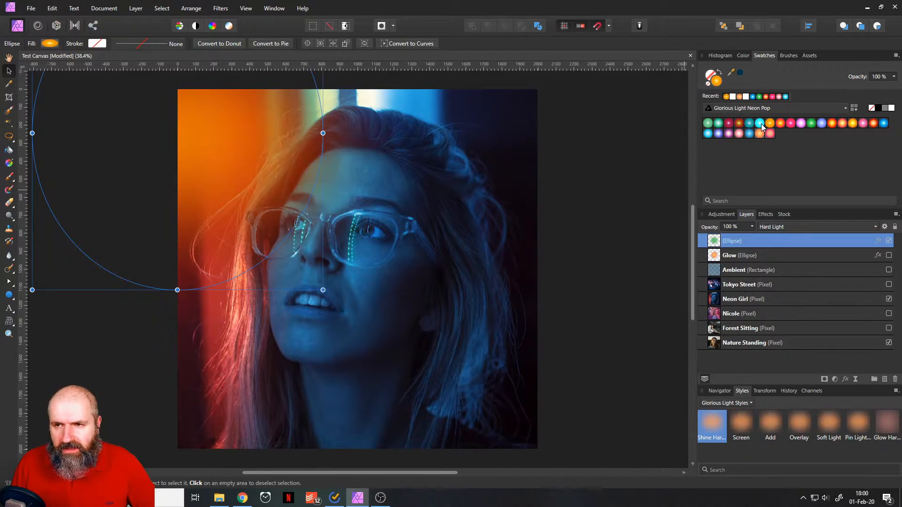
click(761, 124)
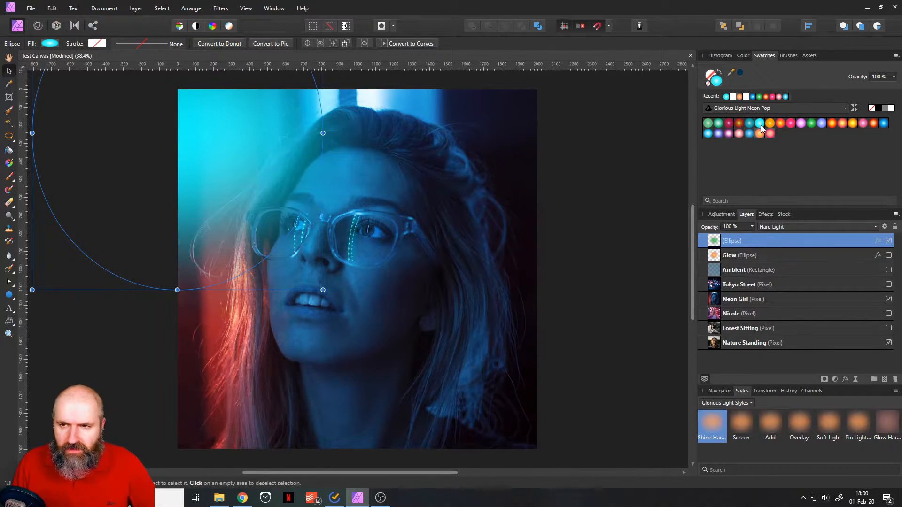
click(750, 125)
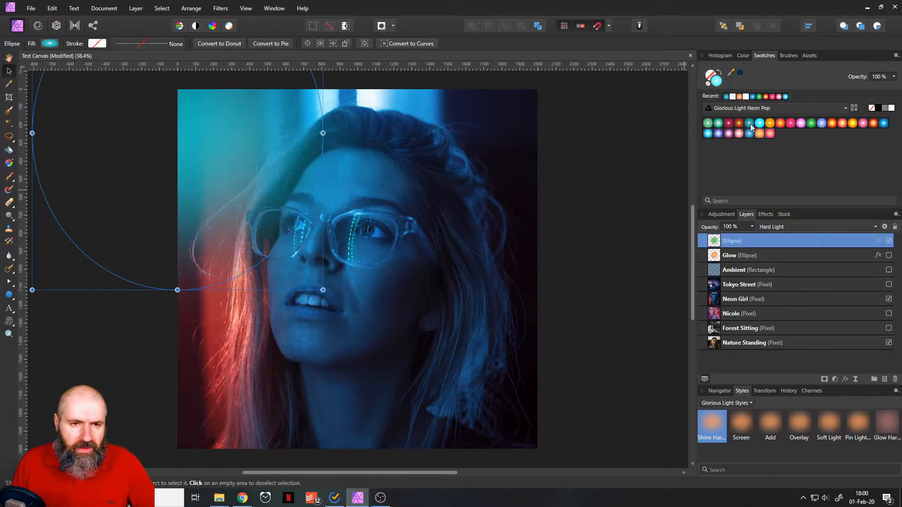
click(740, 124)
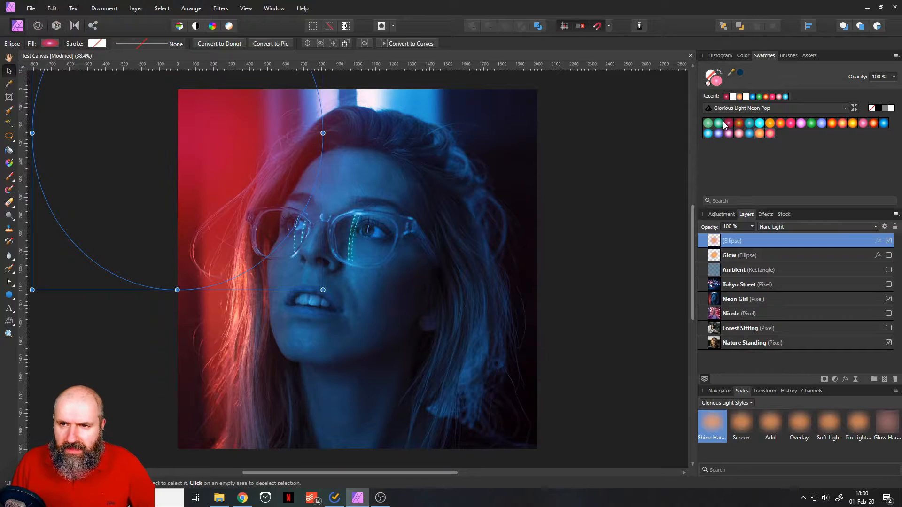
click(722, 125)
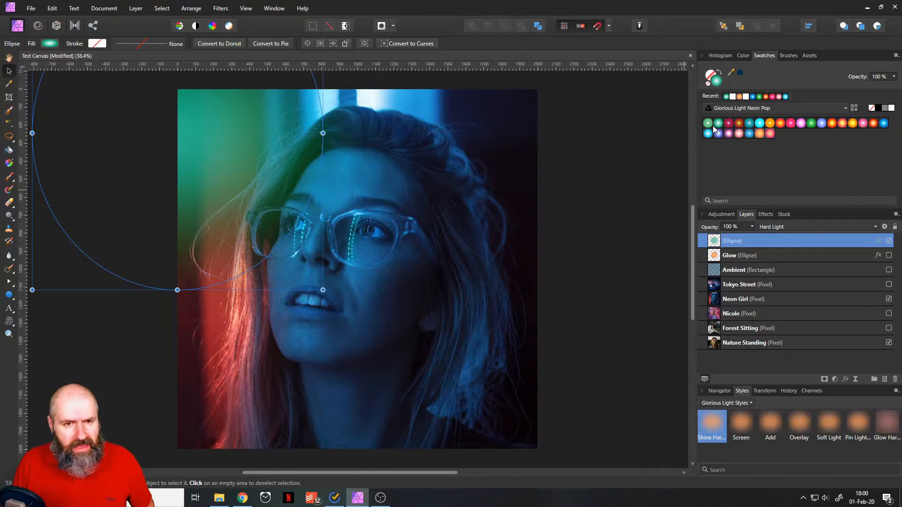
click(708, 124)
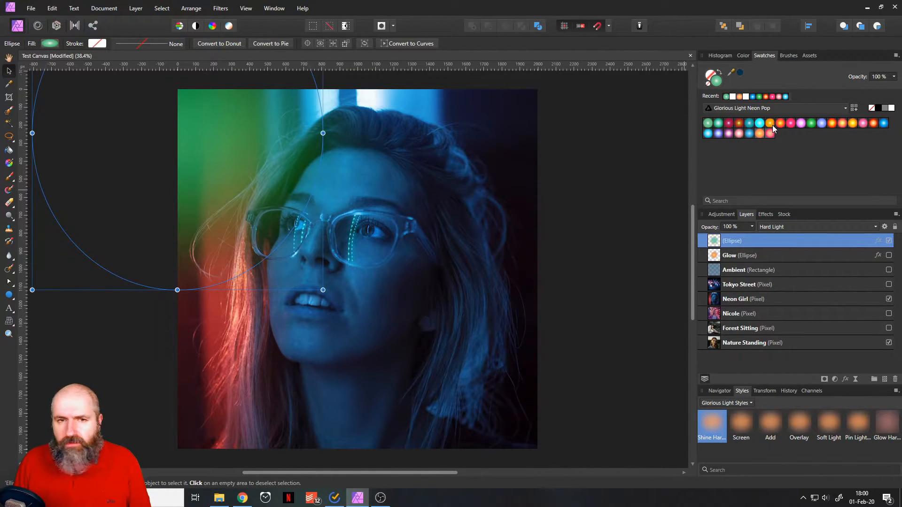
click(770, 124)
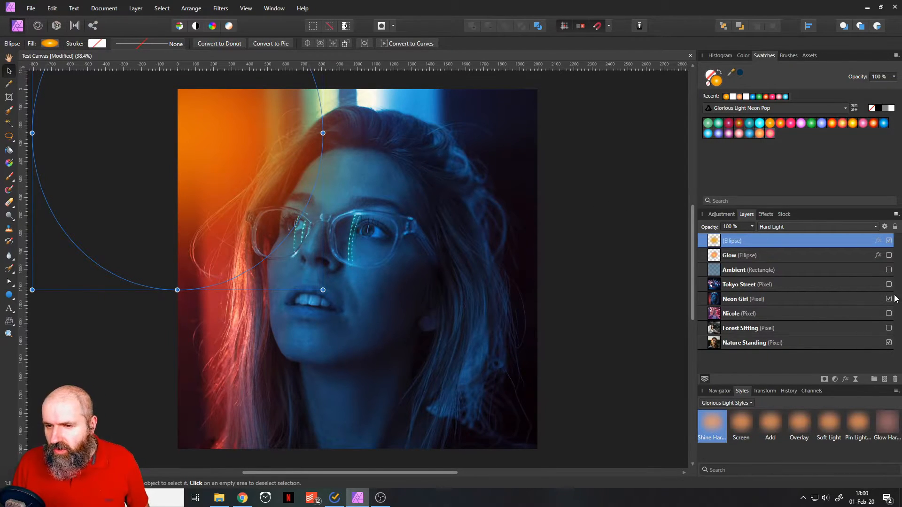
Swap the Neon Girl photo for the string-light portrait and reposition the orange glow over its upper-left corner.
click(889, 313)
click(889, 299)
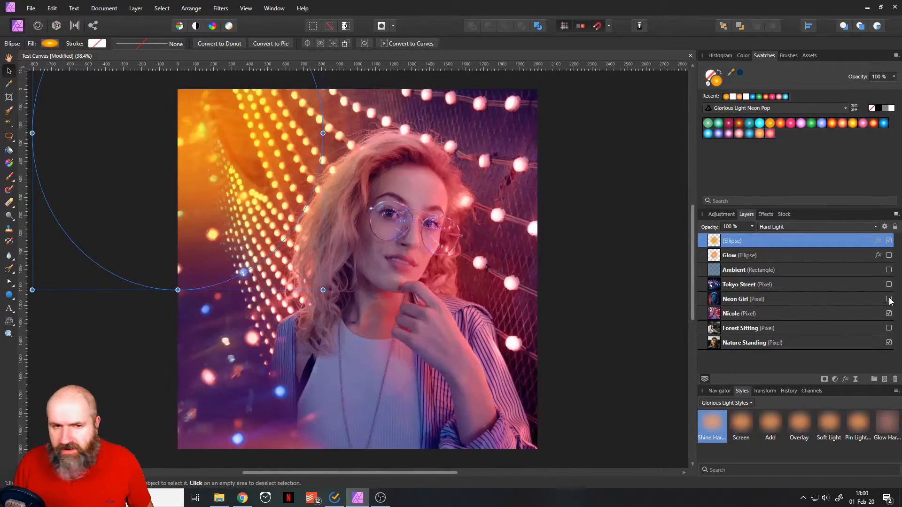
drag(231, 144, 50, 176)
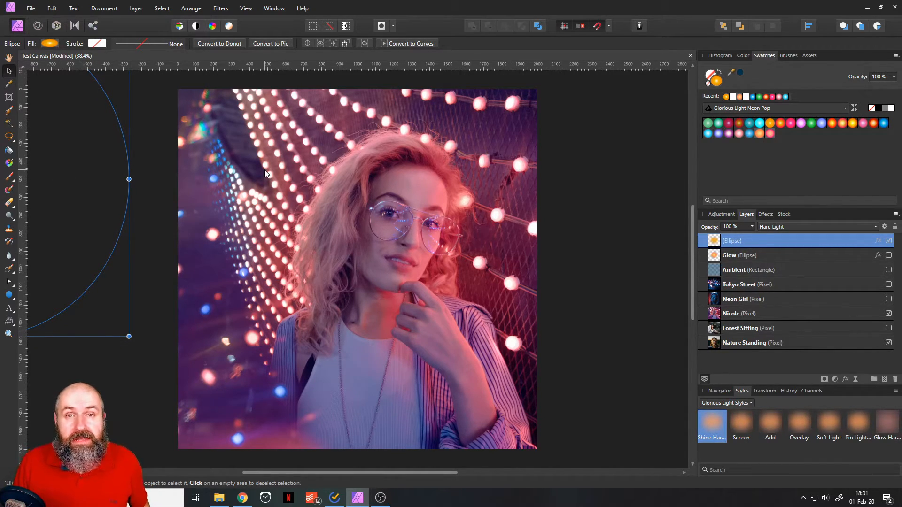
drag(49, 143, 275, 137)
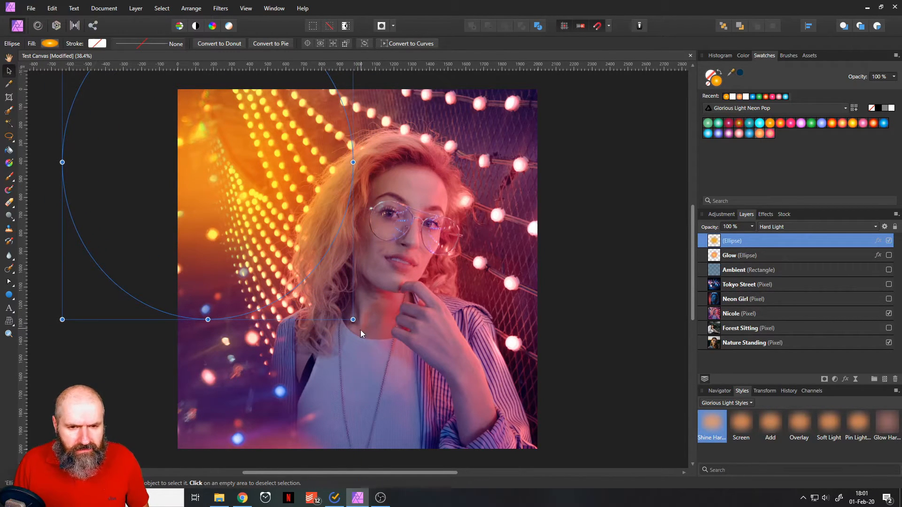
Reshape the glow into a narrower, taller ellipse and tilt it clockwise beside the string lights.
drag(354, 320, 293, 383)
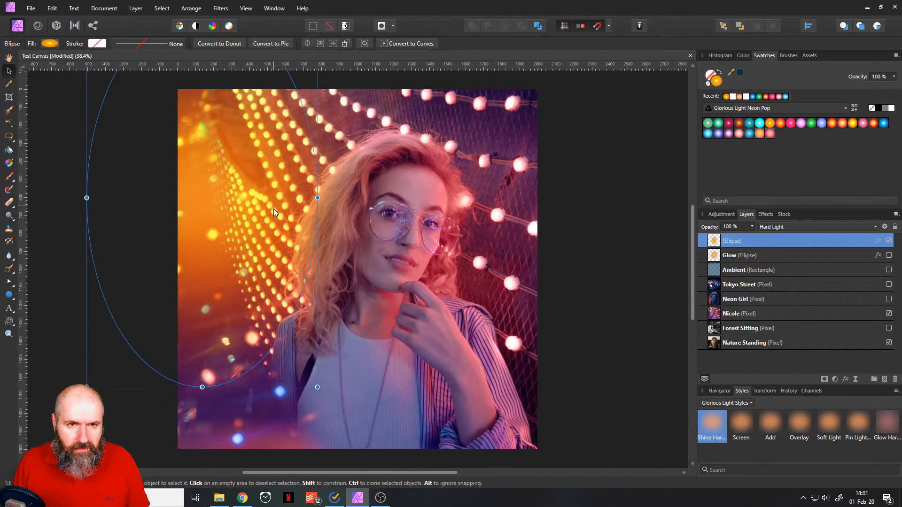
scroll(274, 207, up, 3)
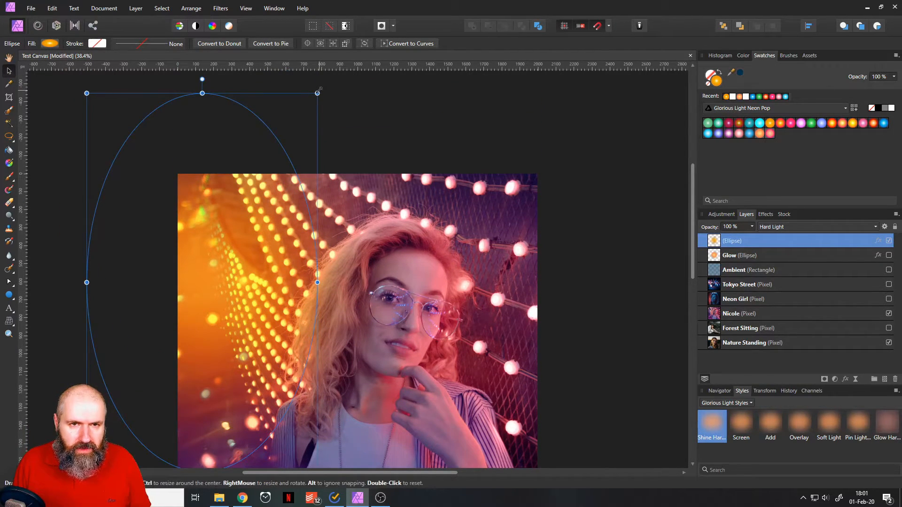
drag(318, 89, 324, 168)
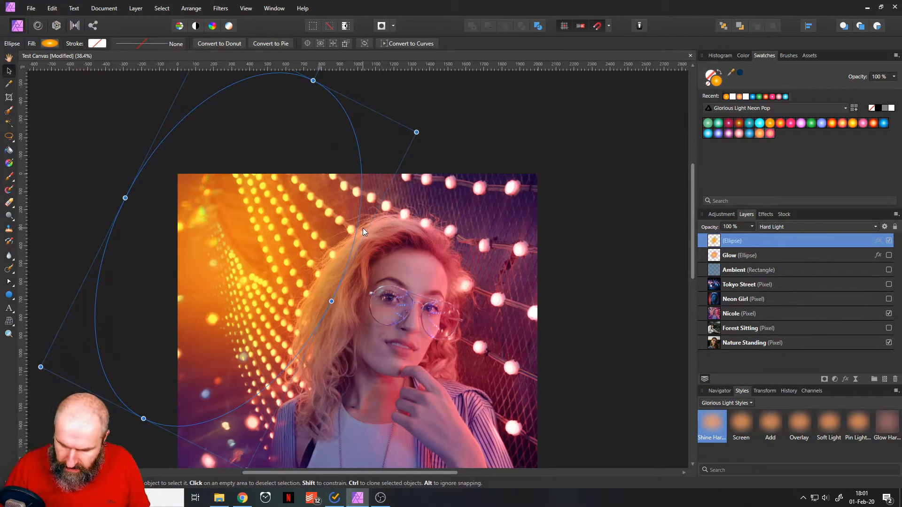
scroll(363, 227, down, 3)
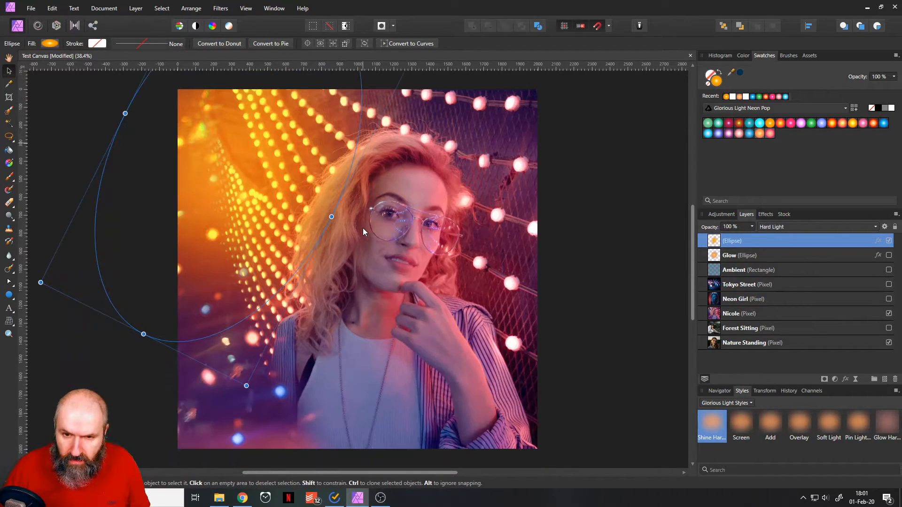
Compare teal, green, pink and orange gradients on the tilted glow, finishing with the bright red-orange Neon Pop swatch.
click(719, 124)
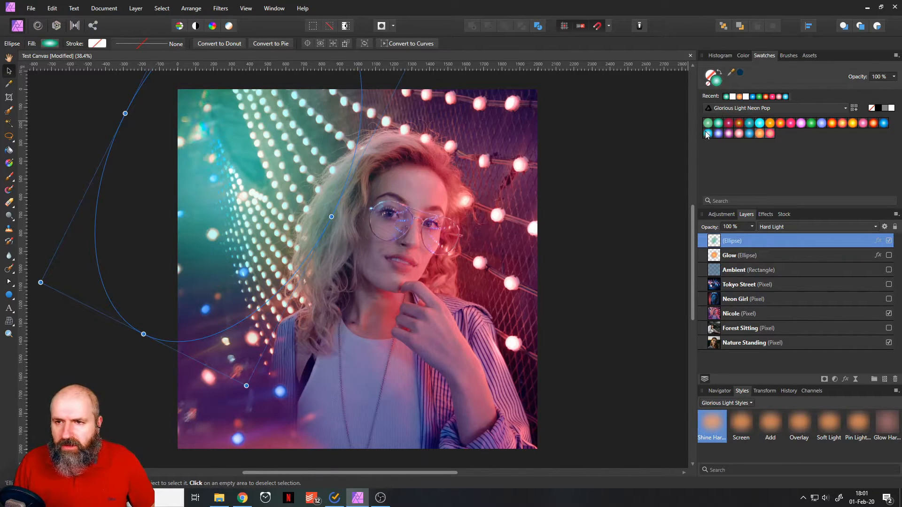
click(812, 123)
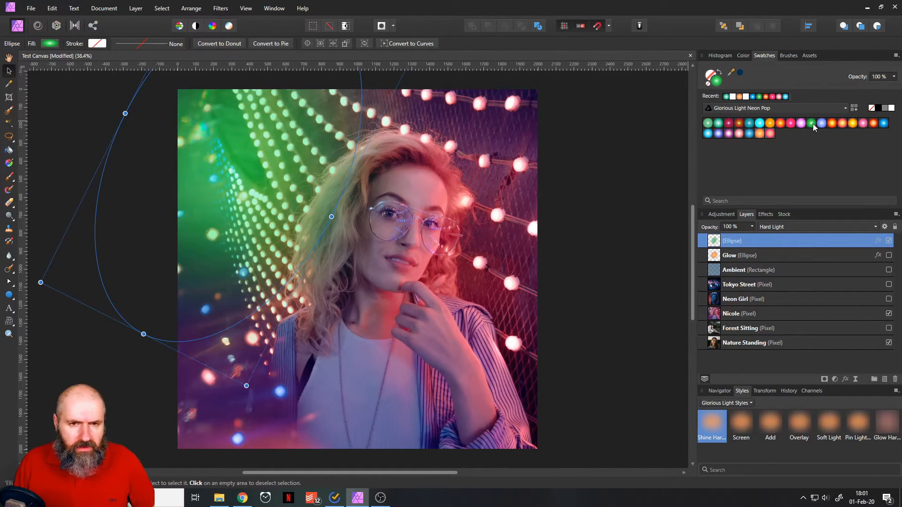
click(834, 123)
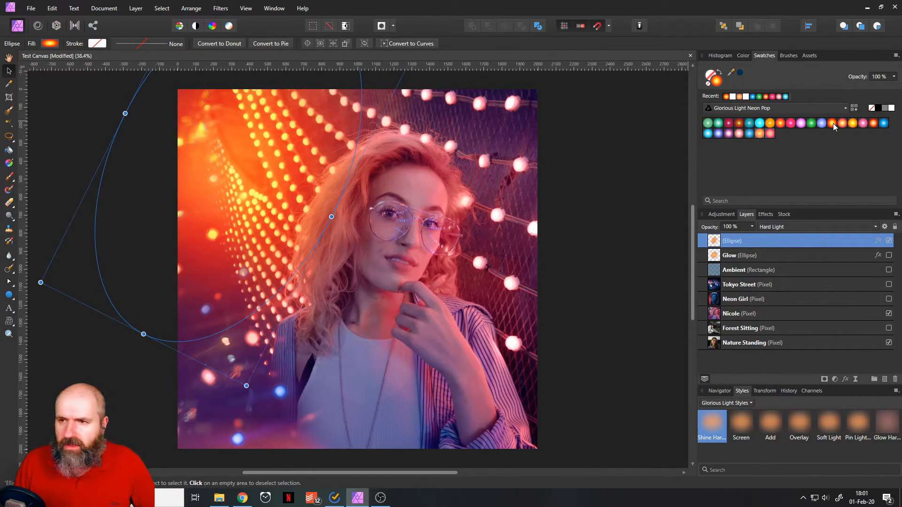
click(862, 125)
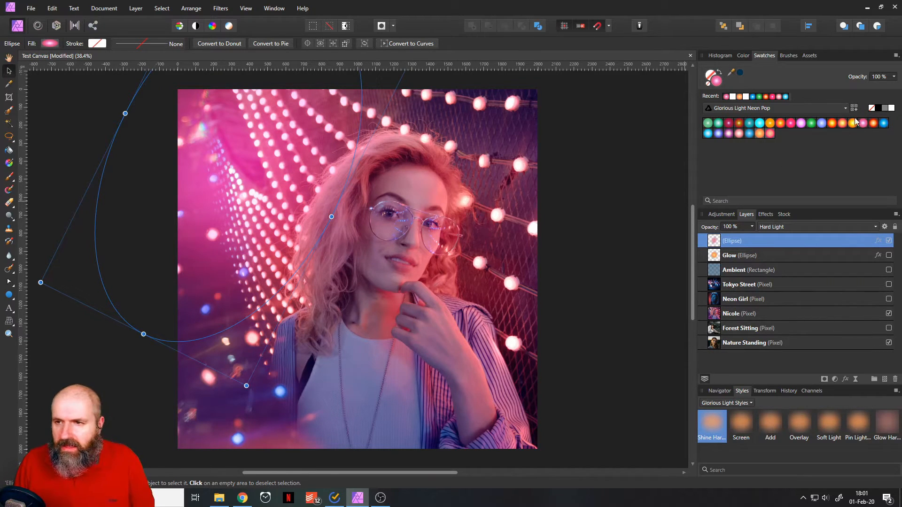
click(875, 125)
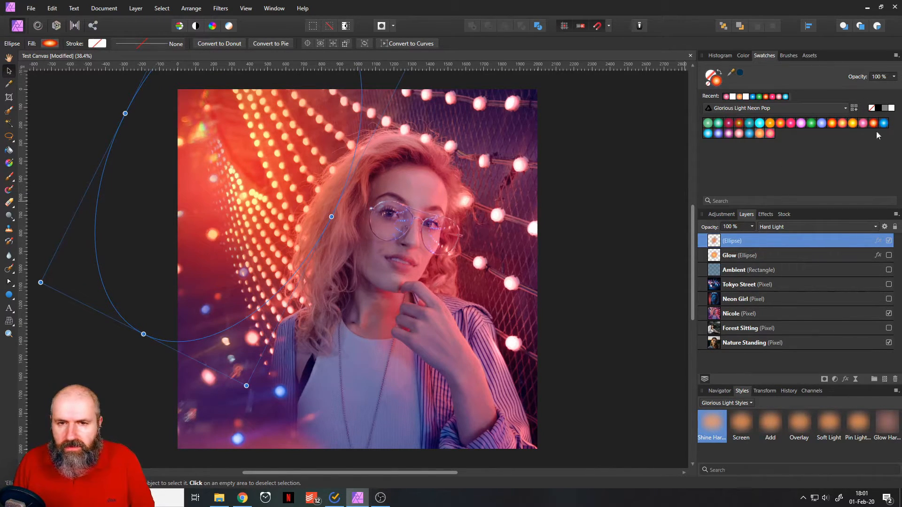
click(760, 133)
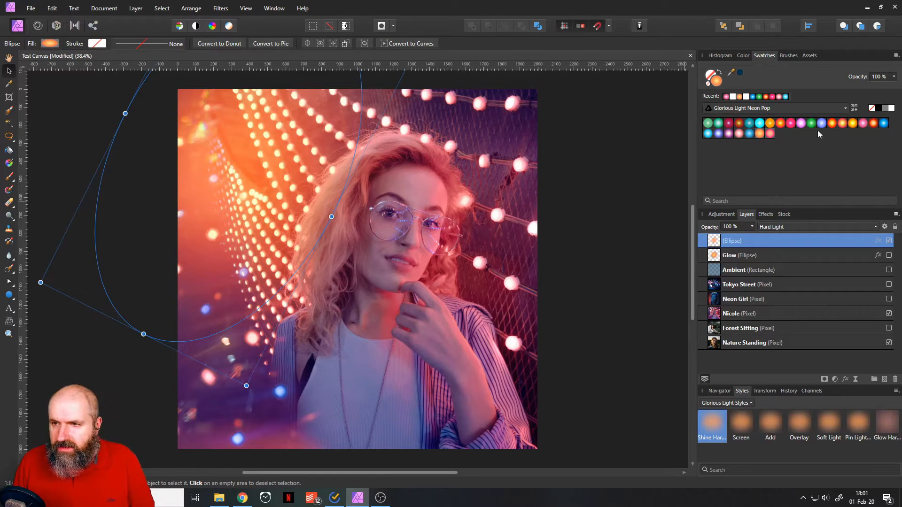
click(830, 125)
Duplicate the glow to cover the photo's lower-left and upper-left corners, and fill the upper one with the blue-violet gradient.
mouse_move(219, 176)
mouse_down()
mouse_move(584, 279)
mouse_move(601, 232)
mouse_move(566, 214)
mouse_move(553, 229)
mouse_move(532, 123)
mouse_move(519, 109)
mouse_move(555, 238)
mouse_move(548, 282)
mouse_move(546, 117)
mouse_move(529, 99)
mouse_move(560, 238)
mouse_move(546, 252)
mouse_move(522, 113)
mouse_move(532, 123)
mouse_move(556, 294)
mouse_move(541, 181)
mouse_move(520, 126)
mouse_move(334, 86)
mouse_move(198, 193)
mouse_move(203, 173)
mouse_up()
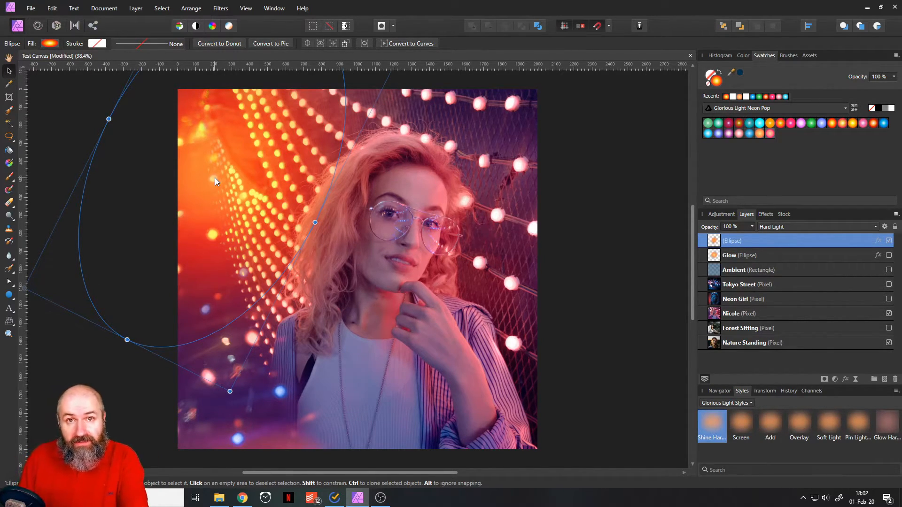
mouse_move(215, 178)
mouse_down()
mouse_move(256, 160)
mouse_move(675, 291)
mouse_move(351, 427)
mouse_move(231, 445)
mouse_move(252, 256)
mouse_move(253, 138)
mouse_move(252, 179)
mouse_up()
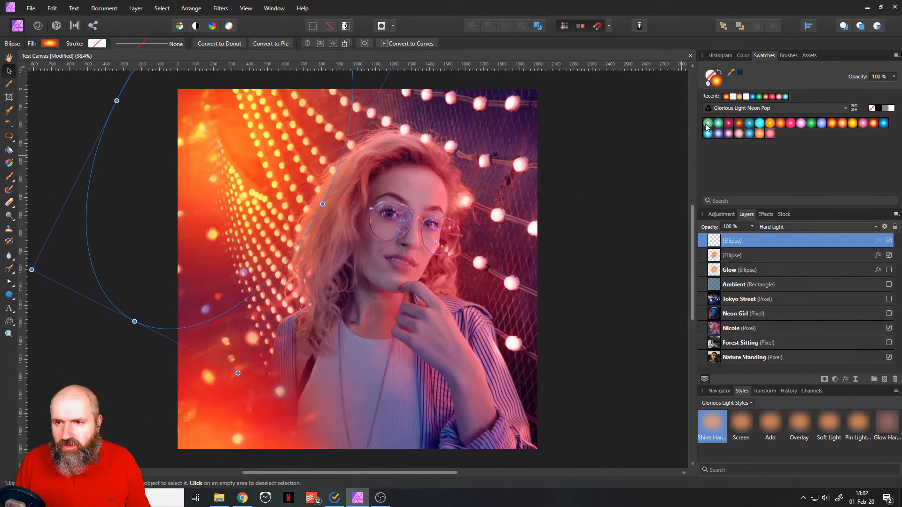
click(718, 134)
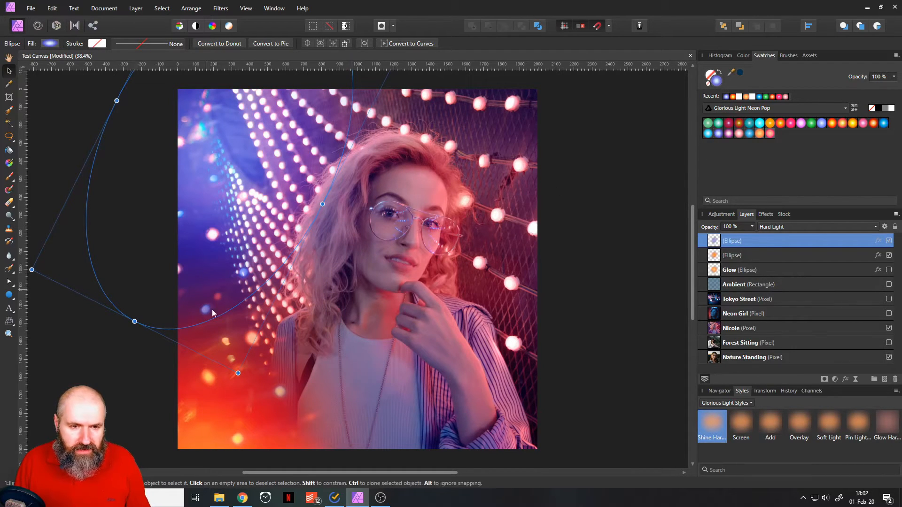
Move the red-orange glow from the portrait's lower-left corner to its upper-right corner.
click(247, 405)
drag(290, 418, 585, 94)
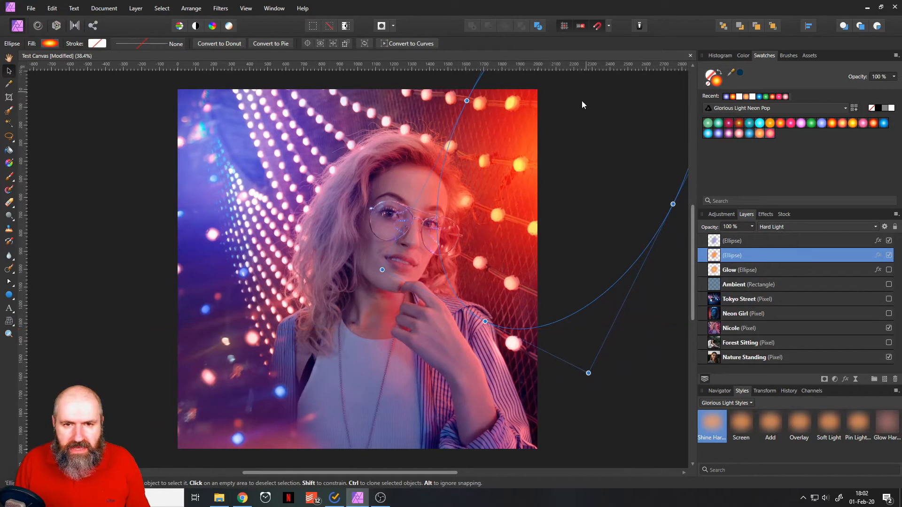
click(613, 419)
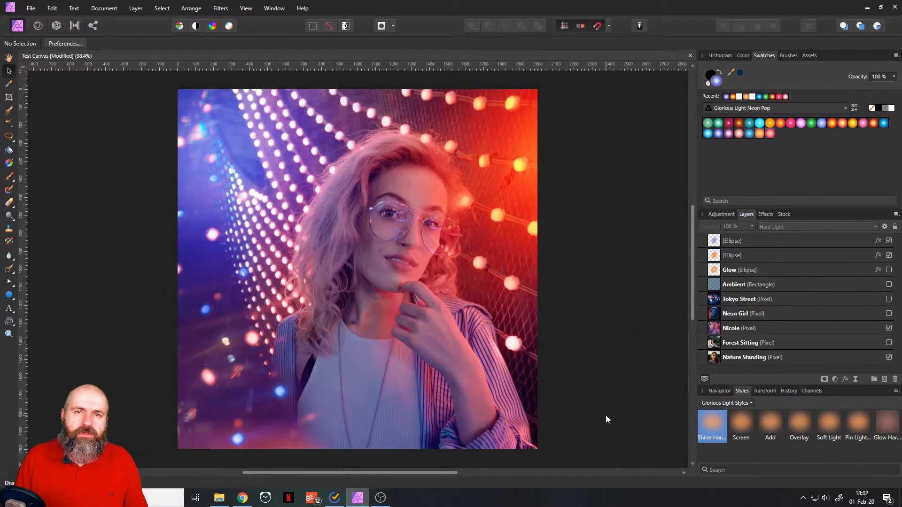
Show the Tokyo Street photo and place the blue-violet glow over its large lantern, straightened to 0° rotation.
click(890, 299)
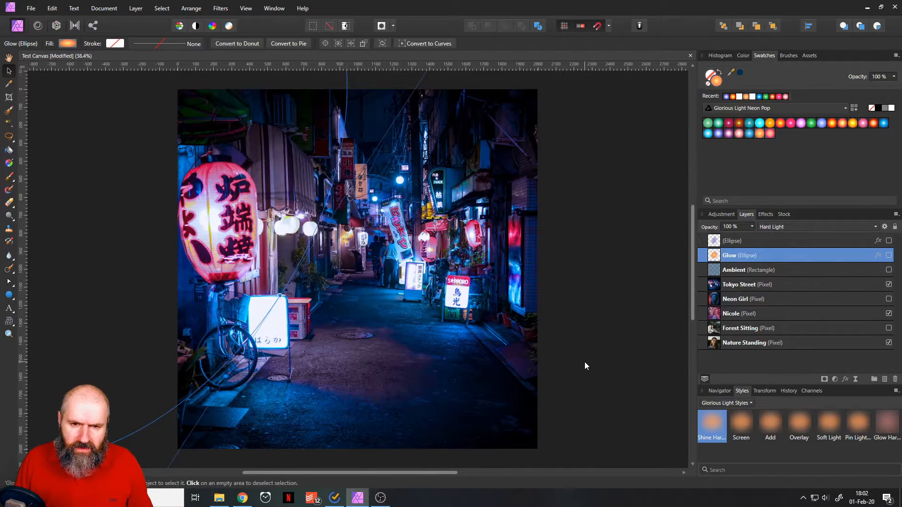
click(585, 365)
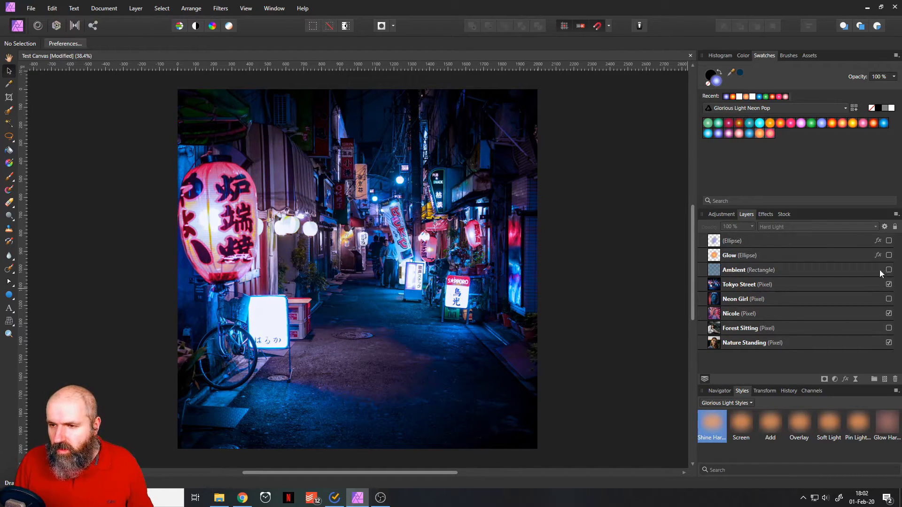
click(890, 240)
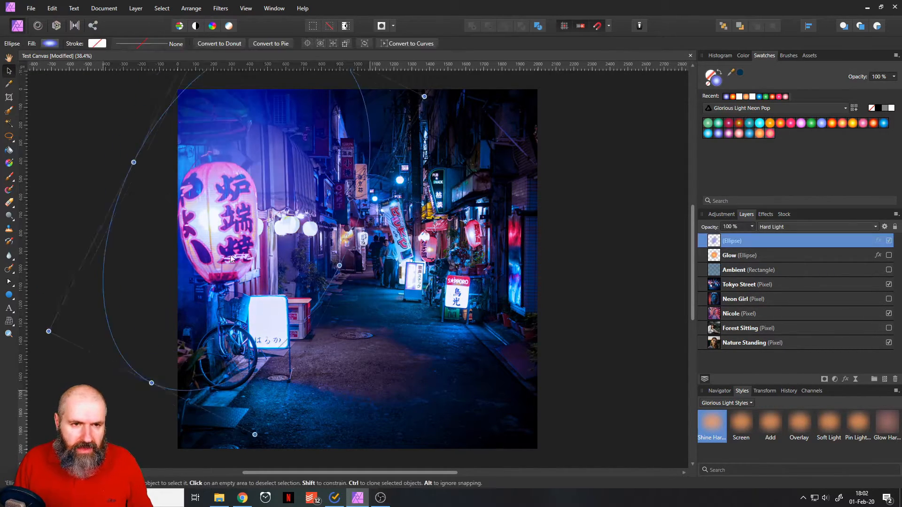
drag(247, 82, 255, 99)
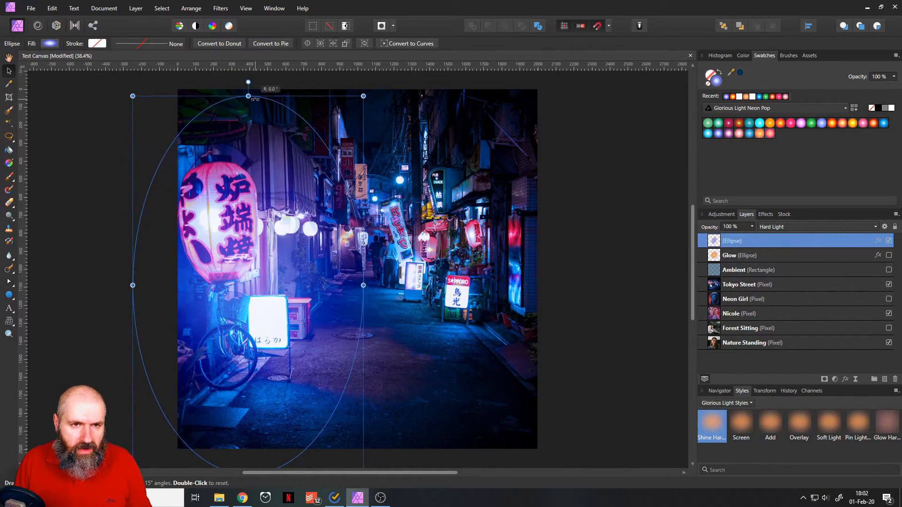
drag(269, 286, 239, 258)
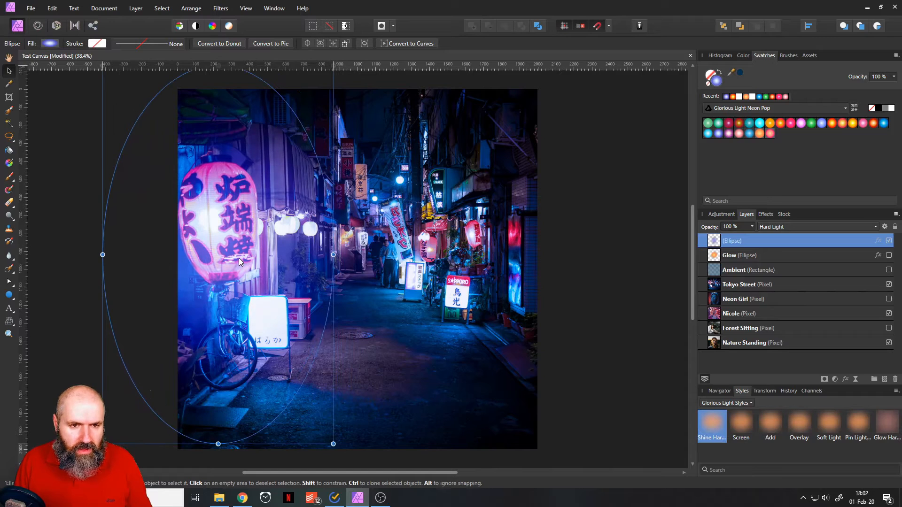
Compare coral, violet and red-pink gradients on the lantern glow, finishing with the softer pink Neon Pop swatch at 64% opacity.
click(771, 133)
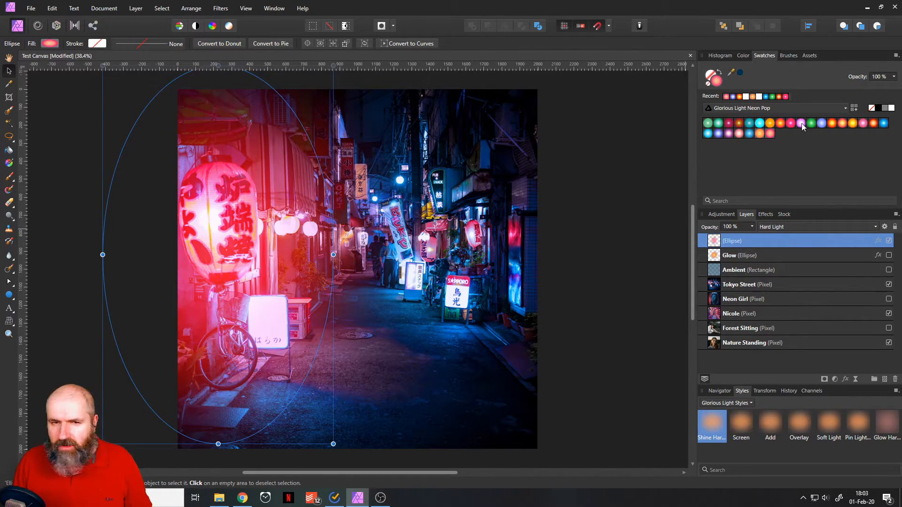
click(802, 123)
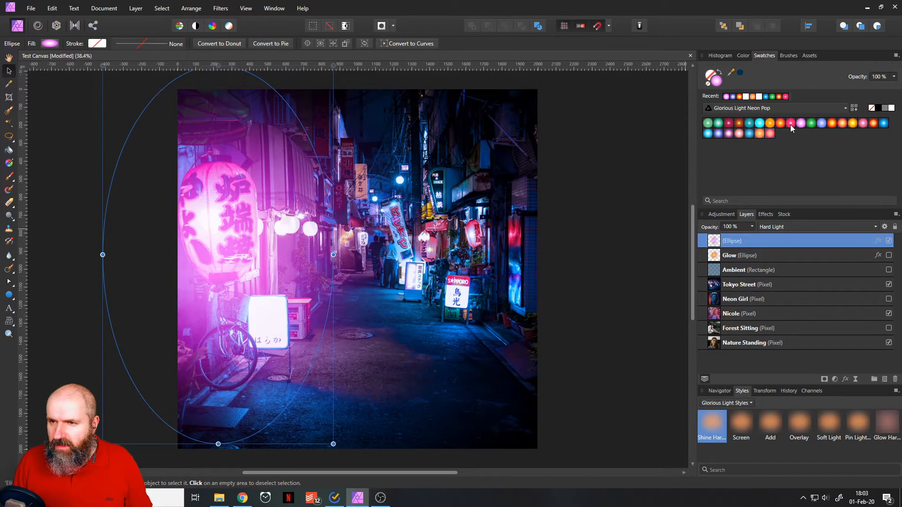
click(791, 124)
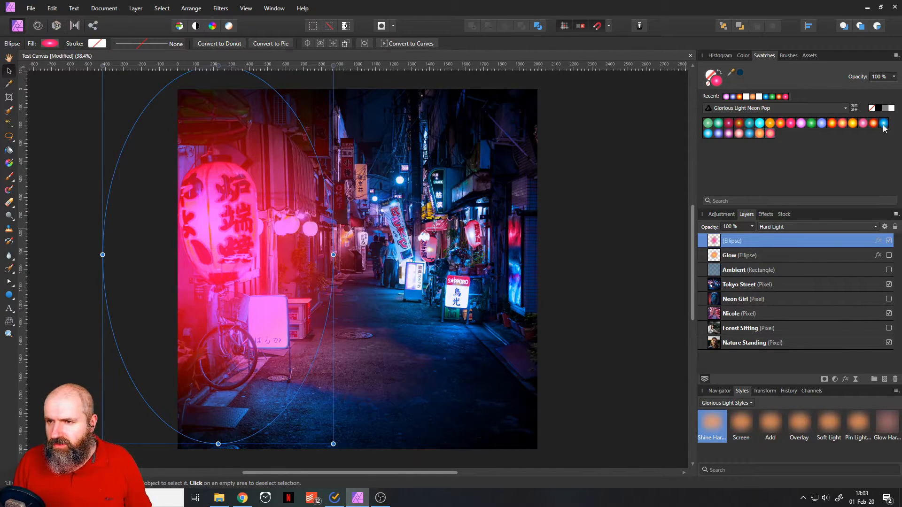
click(864, 123)
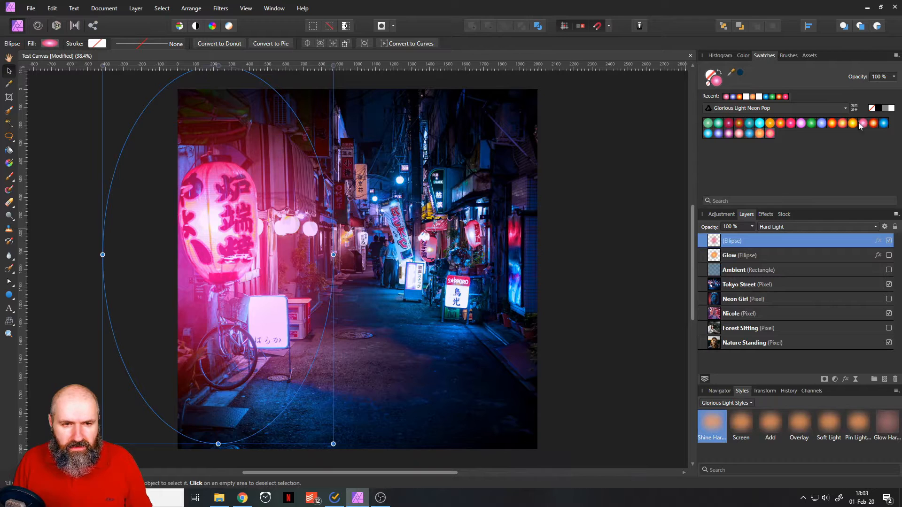
click(753, 227)
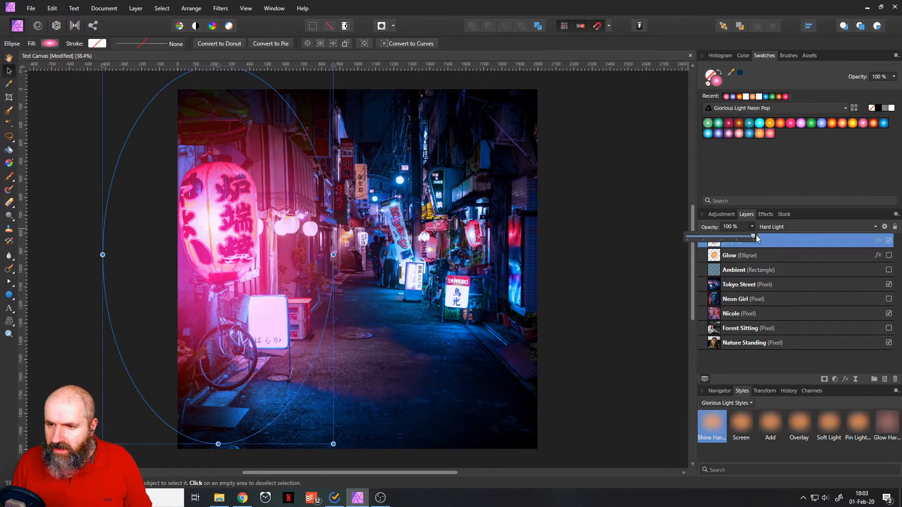
drag(755, 237, 729, 237)
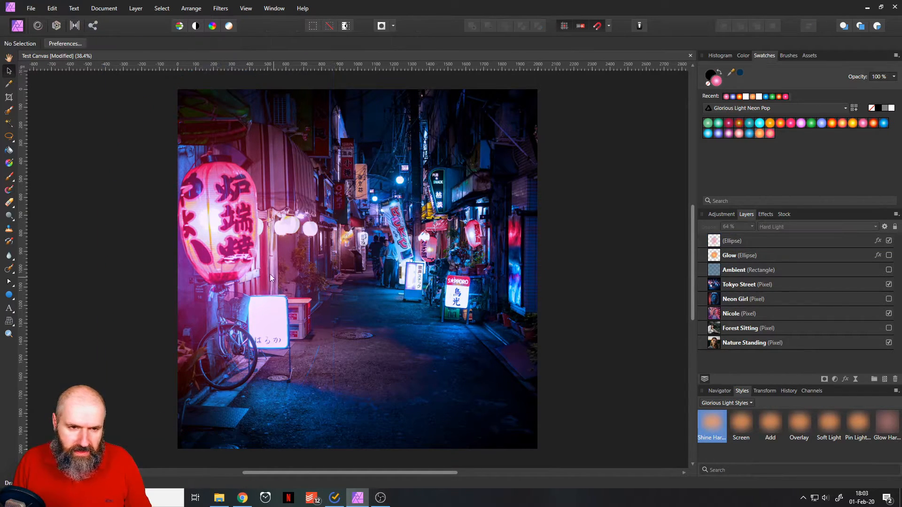
Duplicate the pink glow over the shops on the street's right side, narrow it, and place another copy over the street's centre.
drag(230, 269, 484, 250)
drag(358, 234, 385, 232)
drag(489, 244, 461, 244)
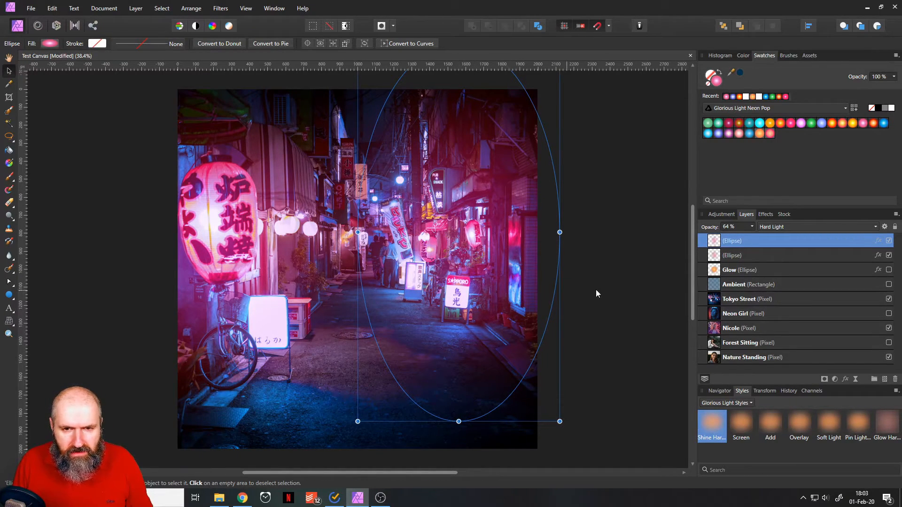
click(629, 306)
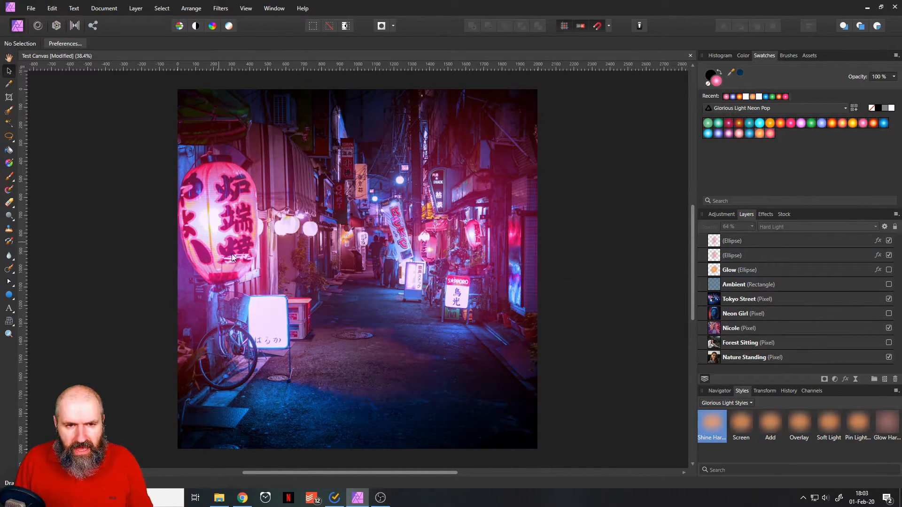
click(422, 237)
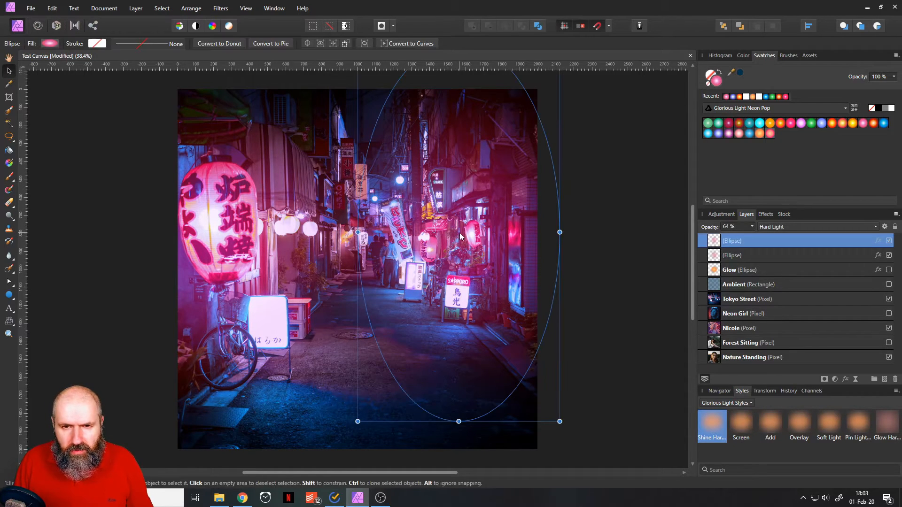
drag(471, 236, 363, 235)
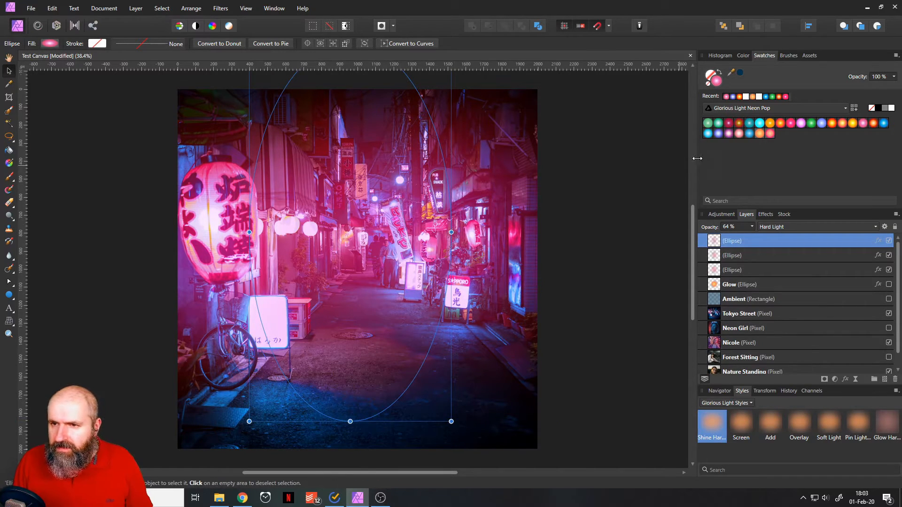
Compare cyan and blue gradients on the central glow, finishing with the blue-violet swatch, and slightly adjust the ellipse's width.
click(761, 124)
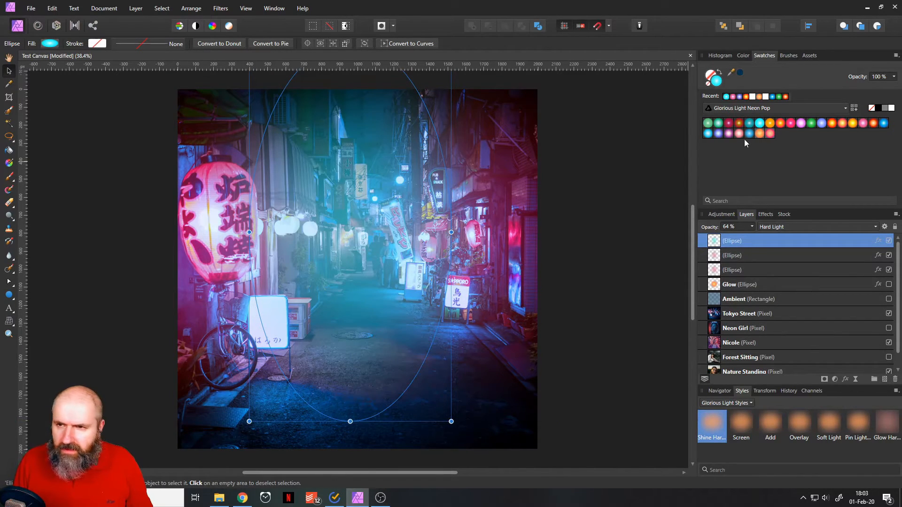
click(749, 134)
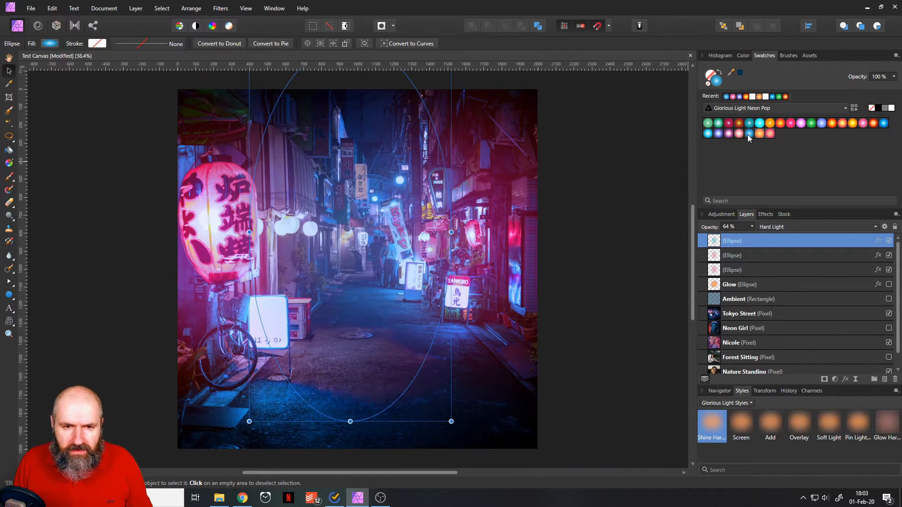
click(705, 135)
click(720, 134)
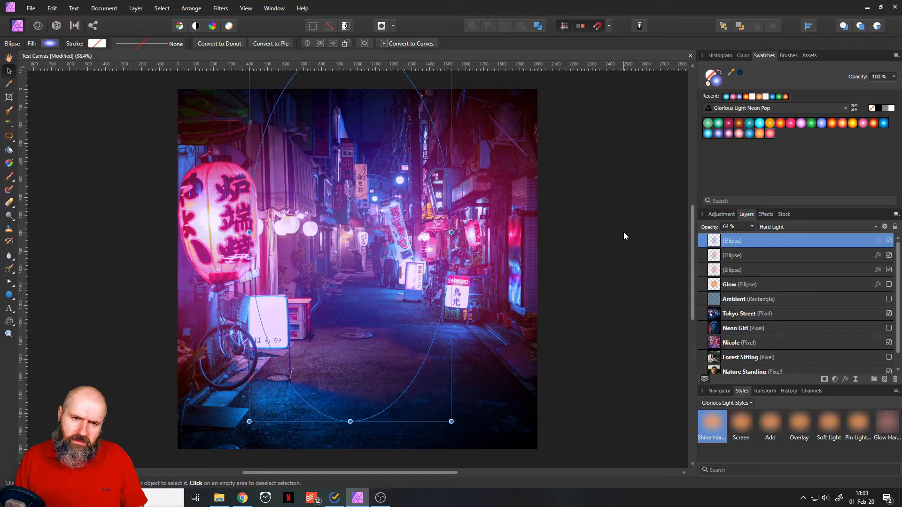
click(886, 124)
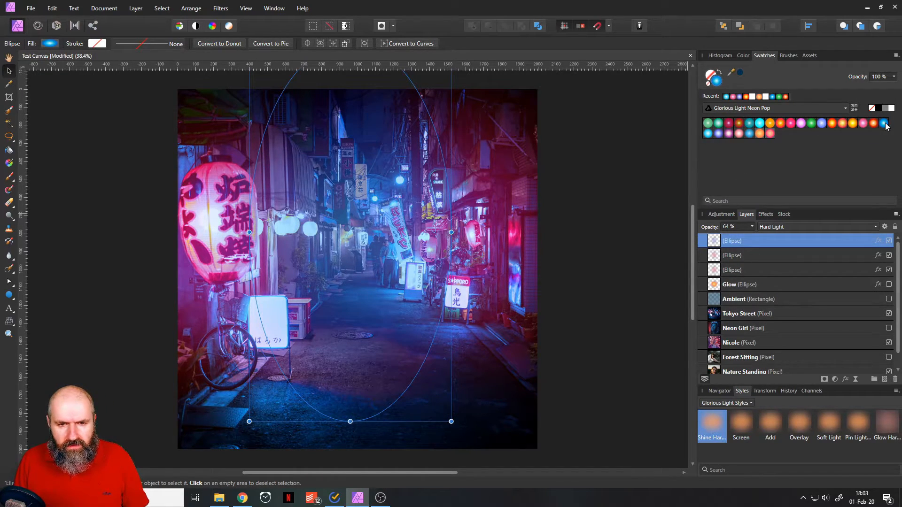
click(718, 134)
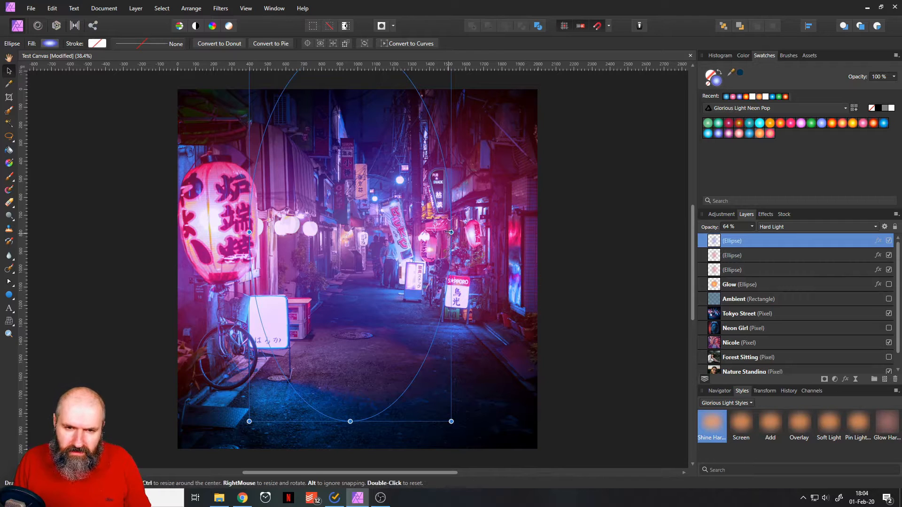
mouse_move(451, 233)
mouse_down()
mouse_move(412, 232)
mouse_move(444, 232)
mouse_up()
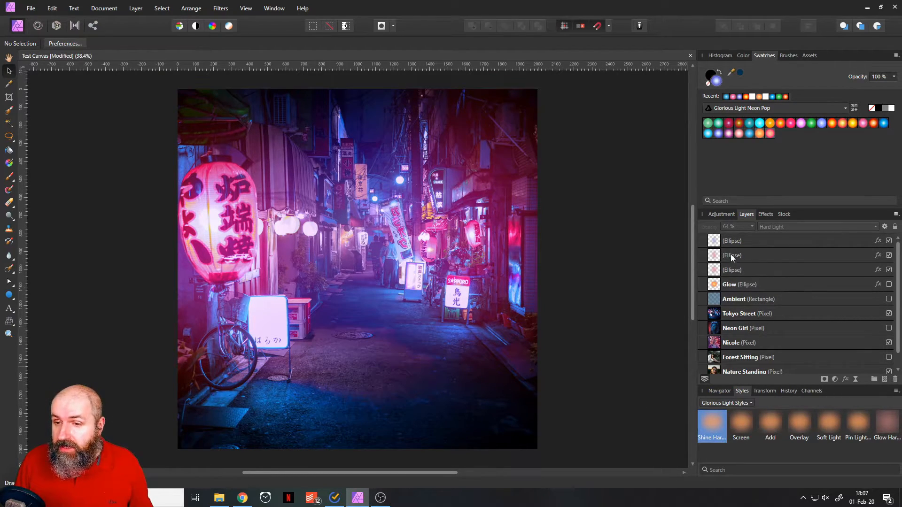
Add a Curves adjustment above the glow ellipses and set its blend mode to Soft Light.
click(835, 379)
click(754, 314)
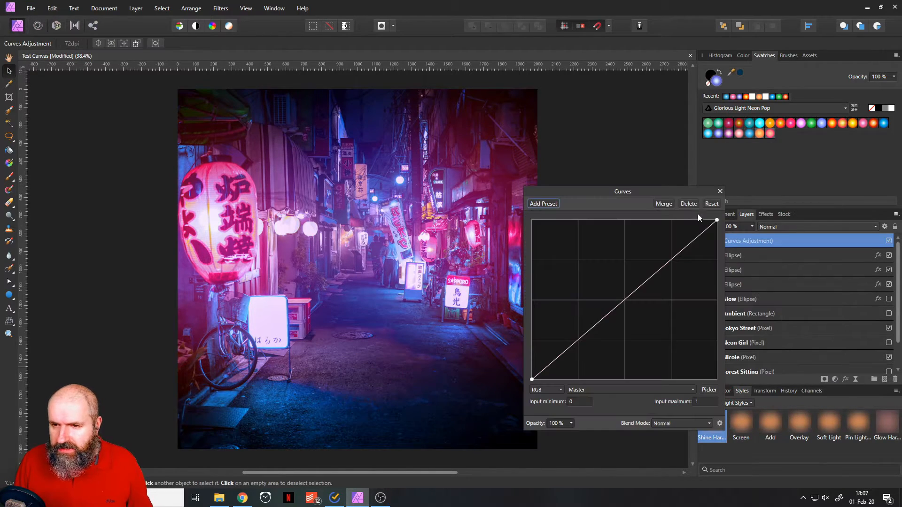
drag(672, 192, 675, 121)
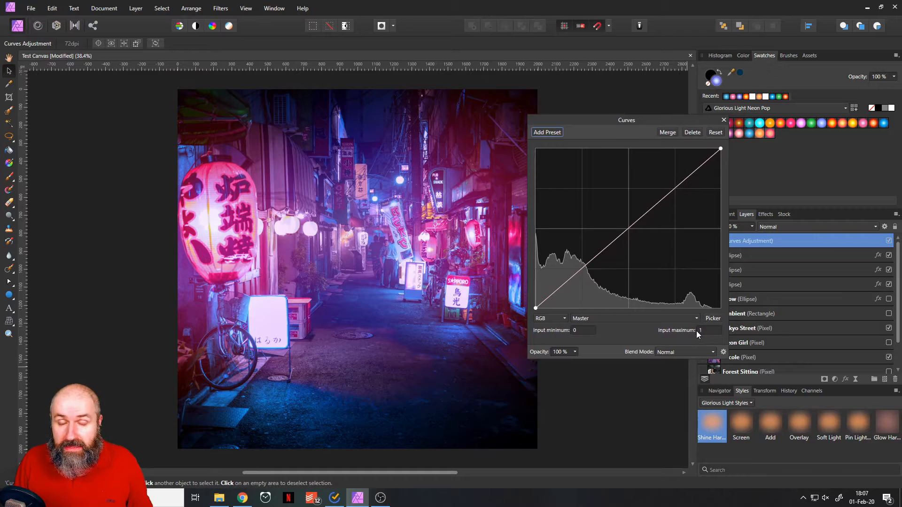
click(693, 352)
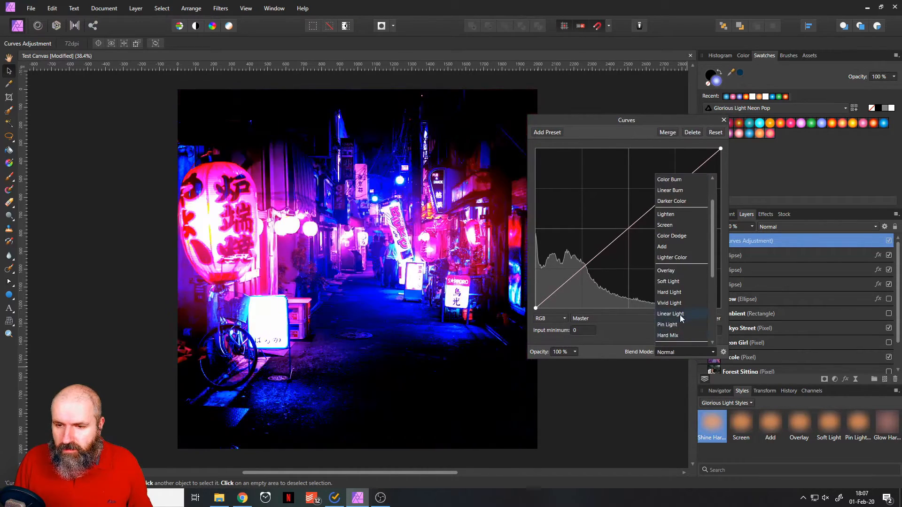
click(671, 282)
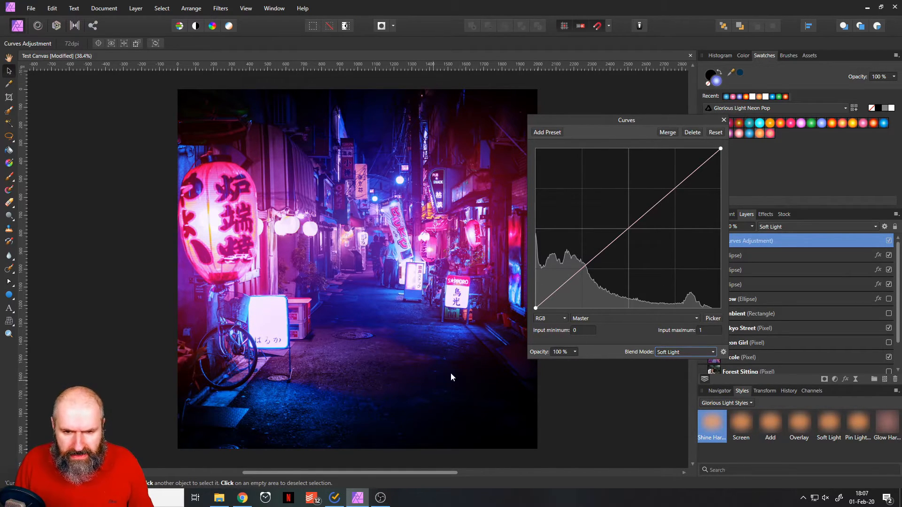
Lower the Curves adjustment's opacity to 30% and raise the curve's midpoint slightly.
click(576, 351)
drag(577, 361, 544, 361)
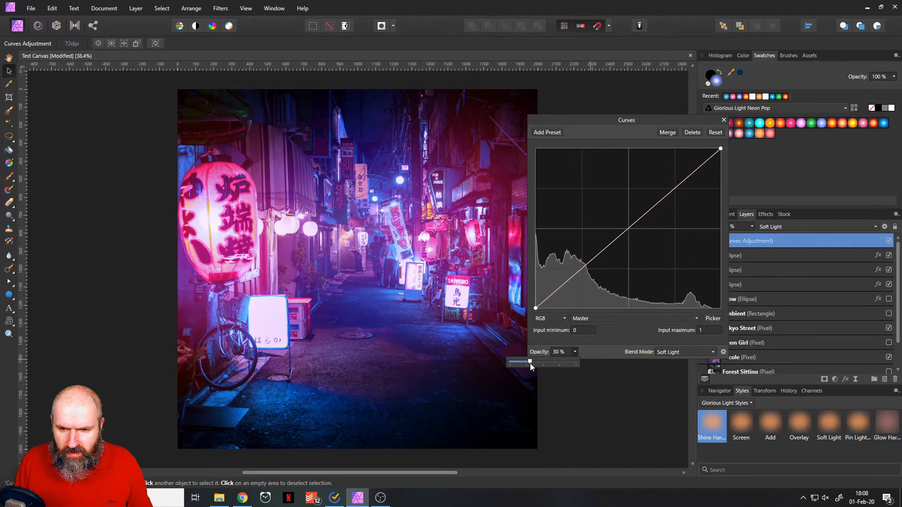
click(628, 334)
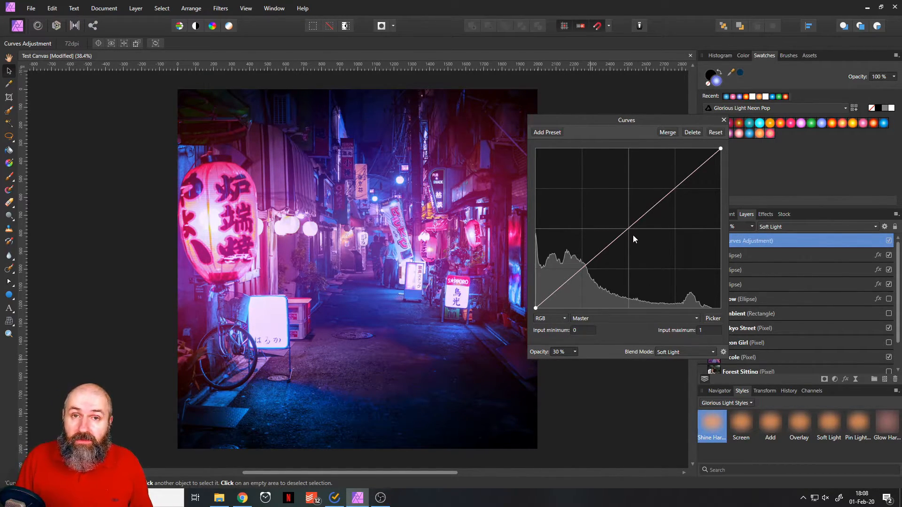
mouse_move(628, 227)
mouse_down()
mouse_move(607, 200)
mouse_move(633, 250)
mouse_move(611, 216)
mouse_move(628, 251)
mouse_move(618, 240)
mouse_move(625, 227)
mouse_up()
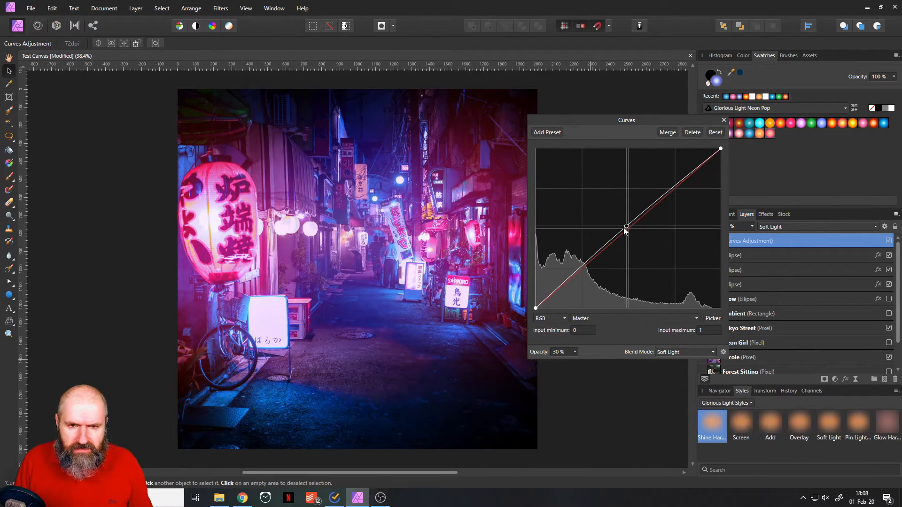
click(724, 120)
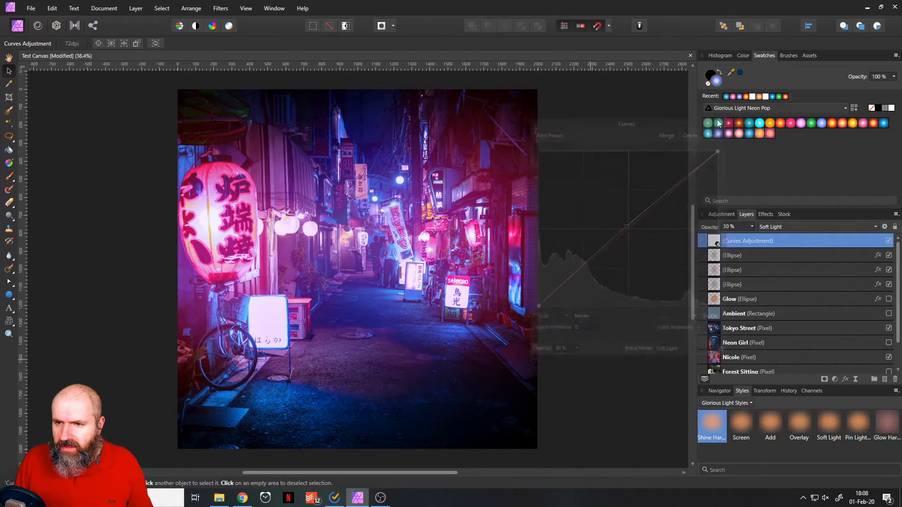
Group the Curves adjustment with the three glow ellipses and toggle the group's visibility to compare the photo with and without it.
shift+click(717, 288)
key(ctrl+g)
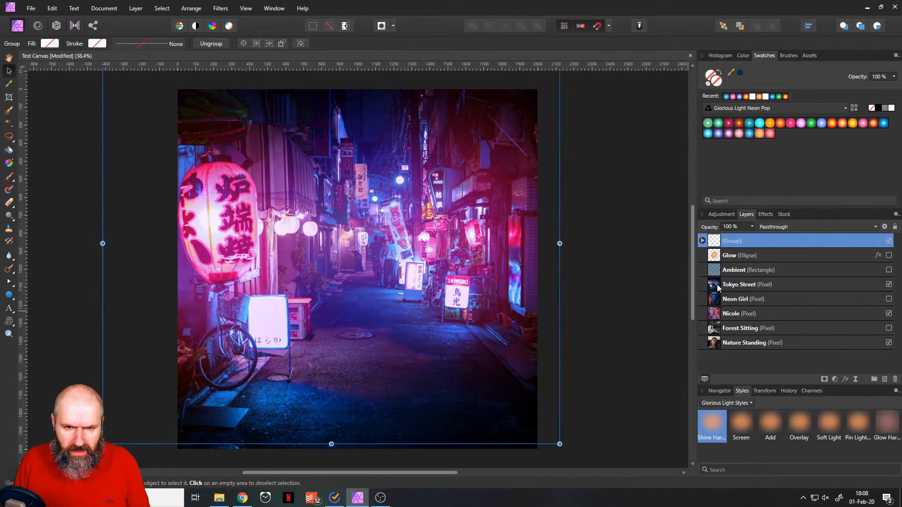
click(615, 329)
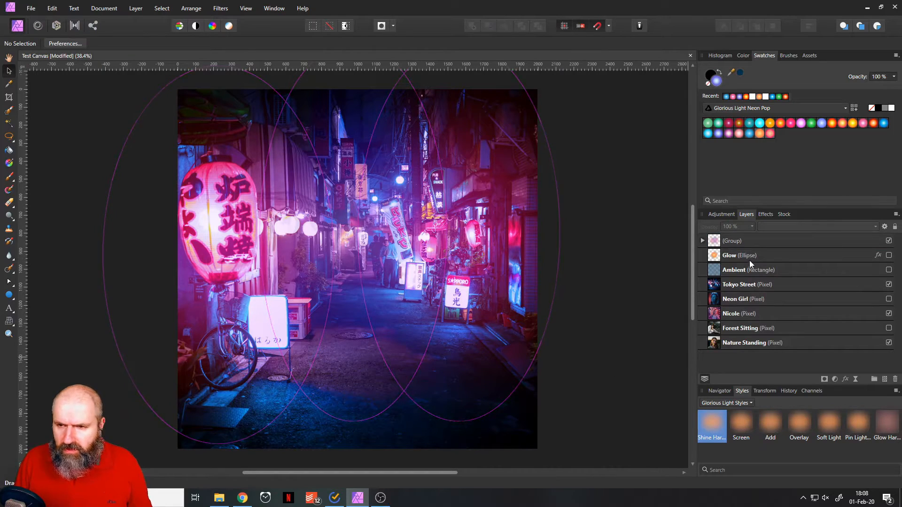
click(889, 241)
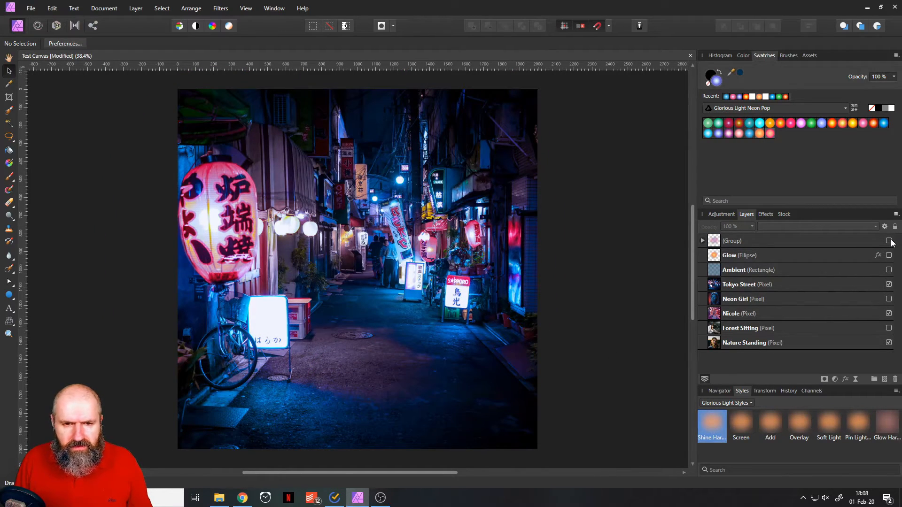
click(890, 242)
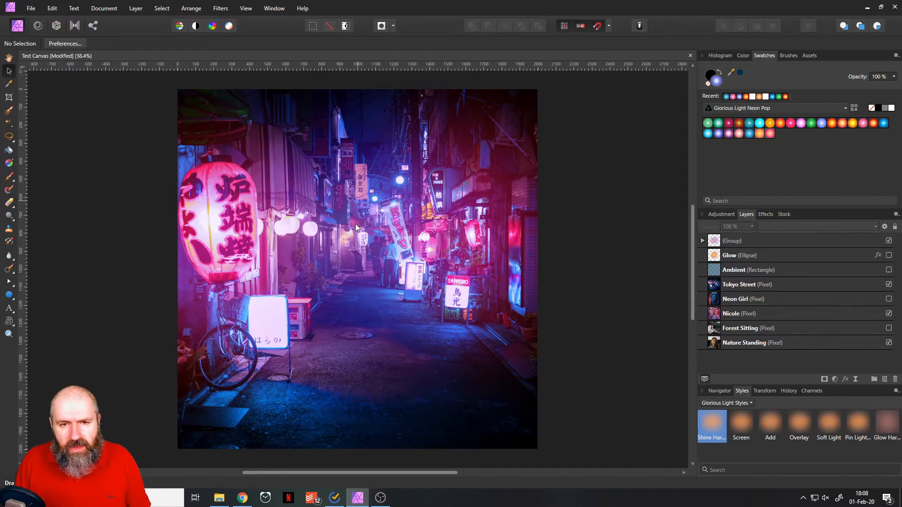
Compare the Tokyo street with and without the glow group, and hide the upper layers down to the Nature Standing photo.
click(889, 241)
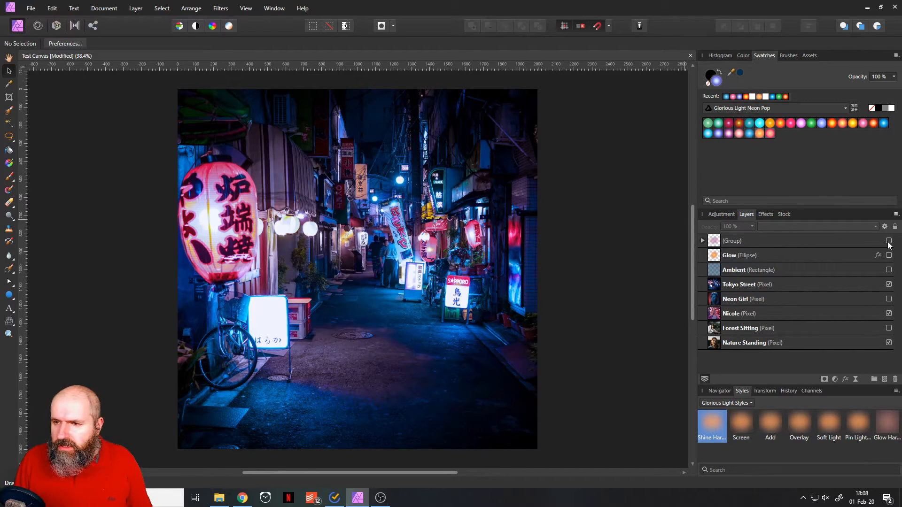
click(888, 241)
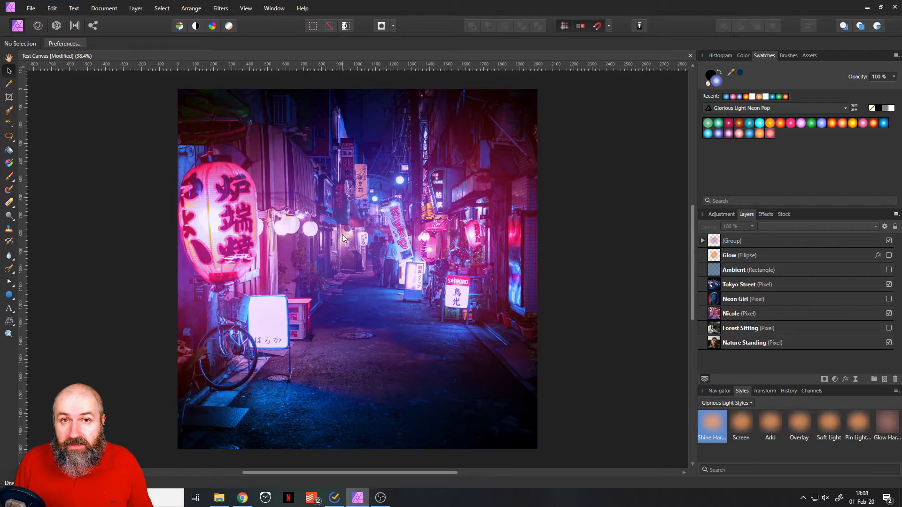
click(889, 241)
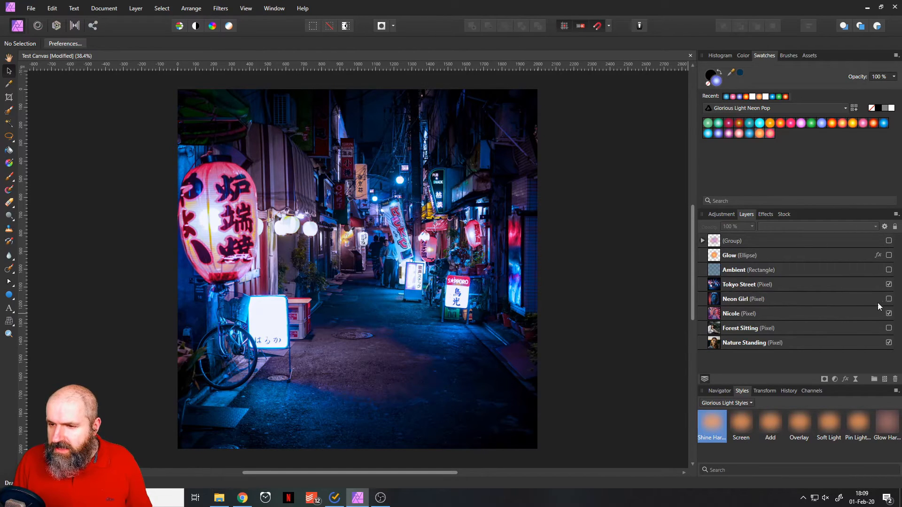
click(890, 285)
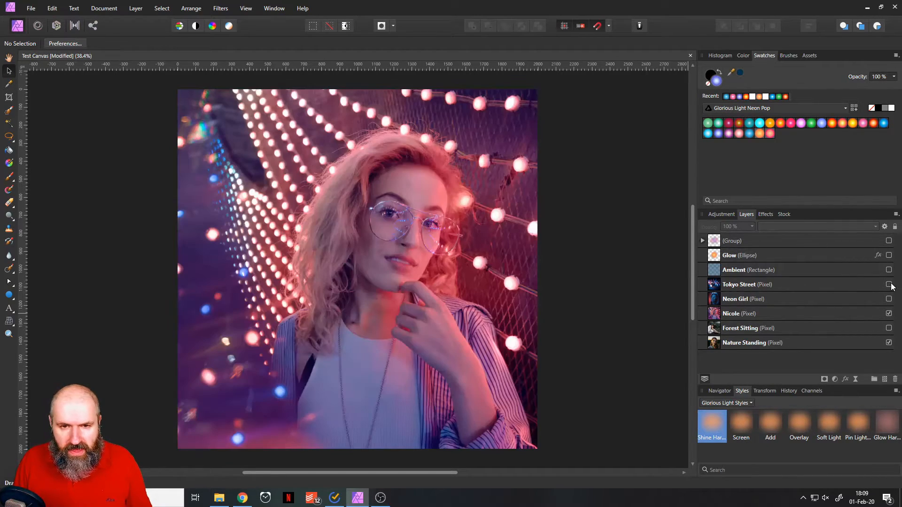
click(889, 313)
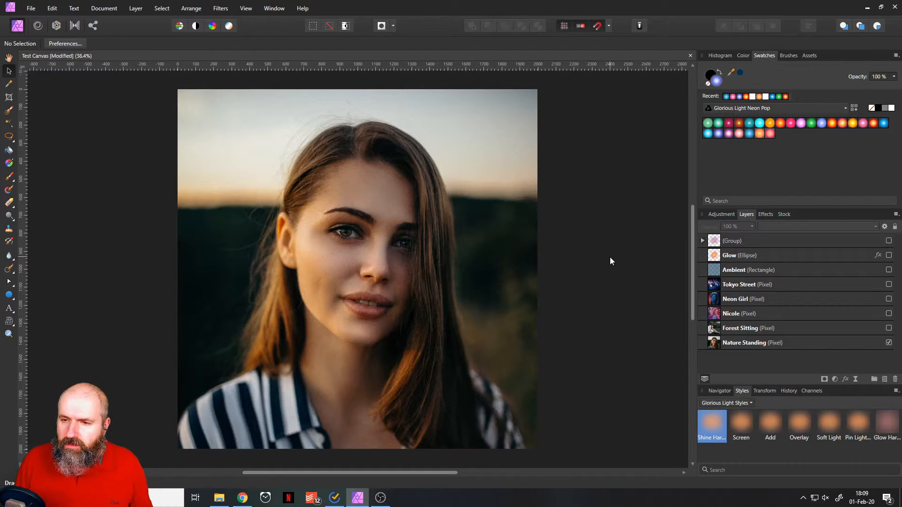
Show the Glow ellipse, apply the softer Glow style from Glorious Light Styles, and move the ellipse inward over the woman's hair and face.
click(889, 255)
click(715, 257)
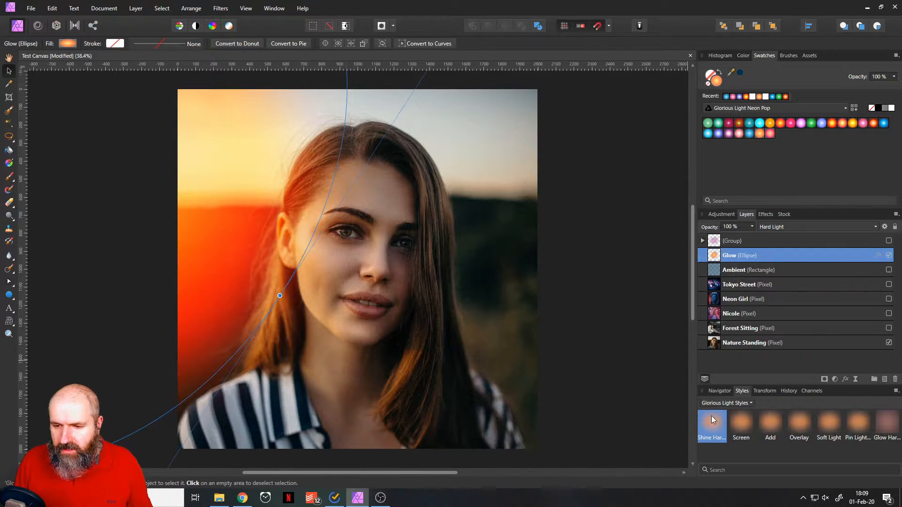
drag(204, 182, 245, 165)
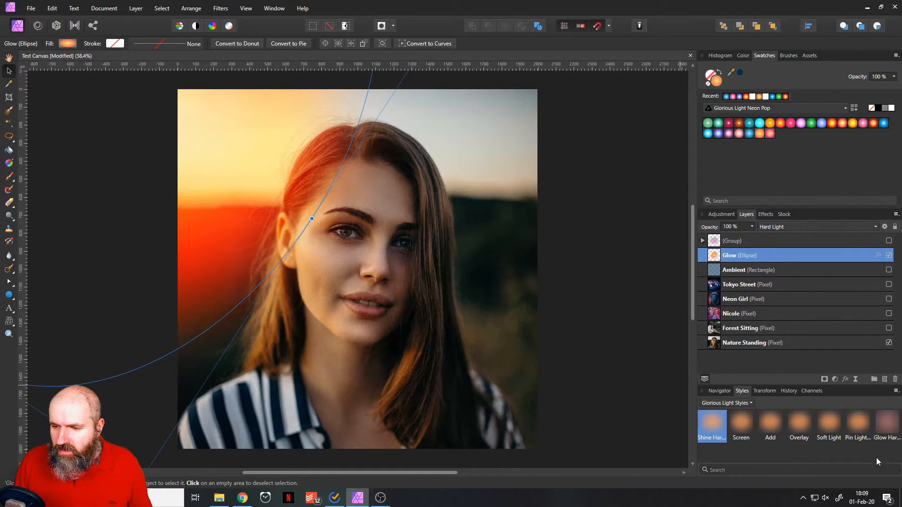
click(886, 428)
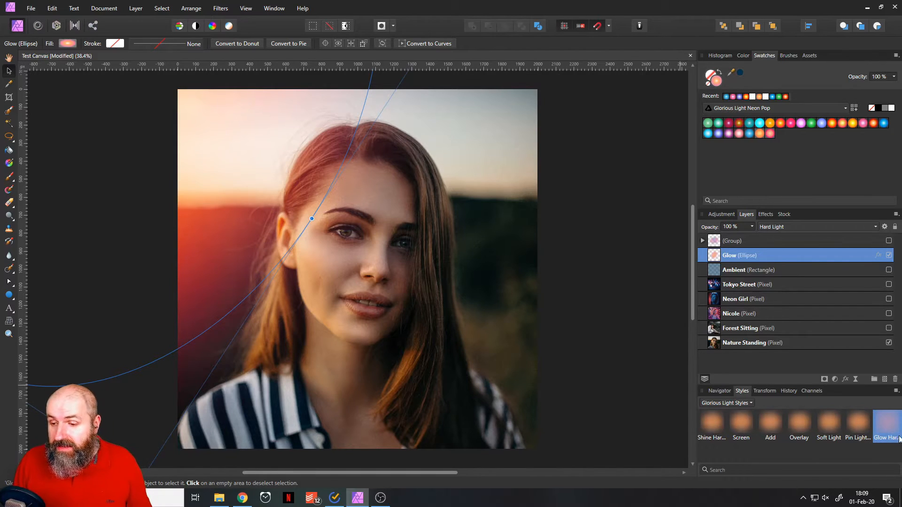
drag(225, 153, 275, 206)
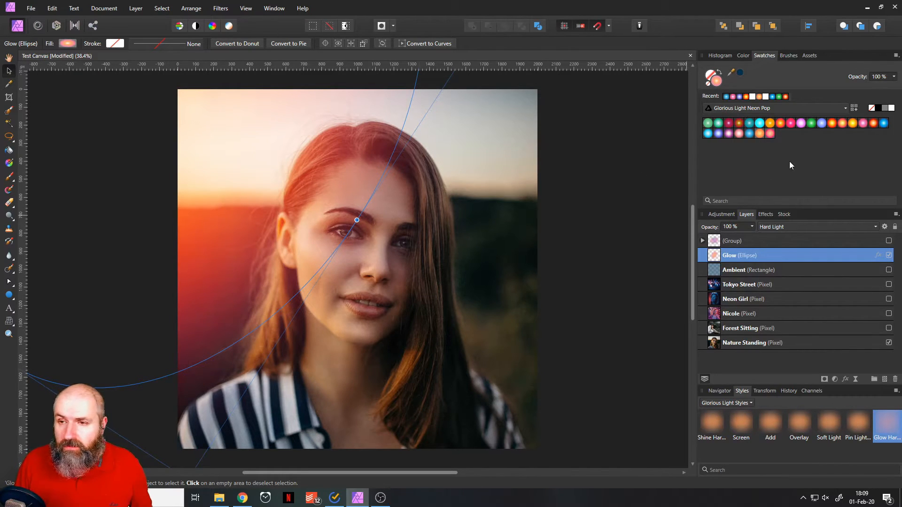
Load the Glorious Light Sun Glow swatches and try yellow and orange gradients on the Glow ellipse, finishing with a pinkish-red one.
click(766, 109)
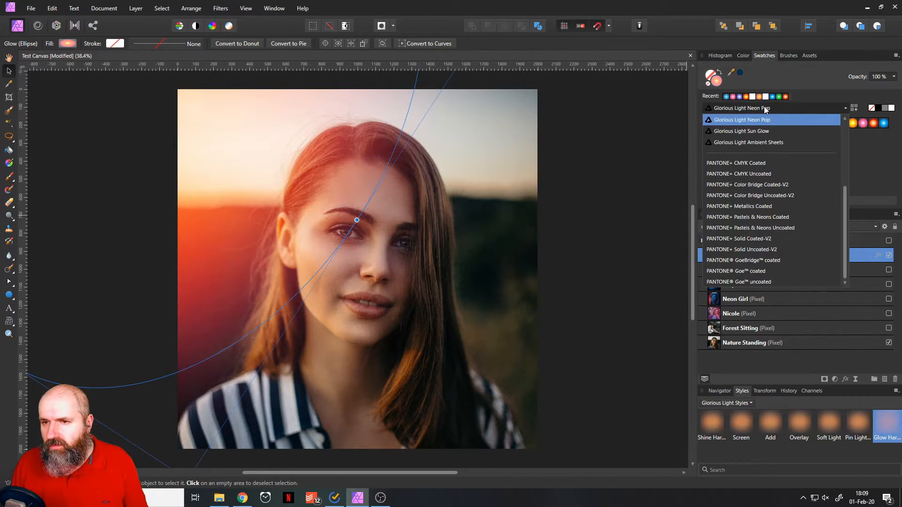
click(773, 132)
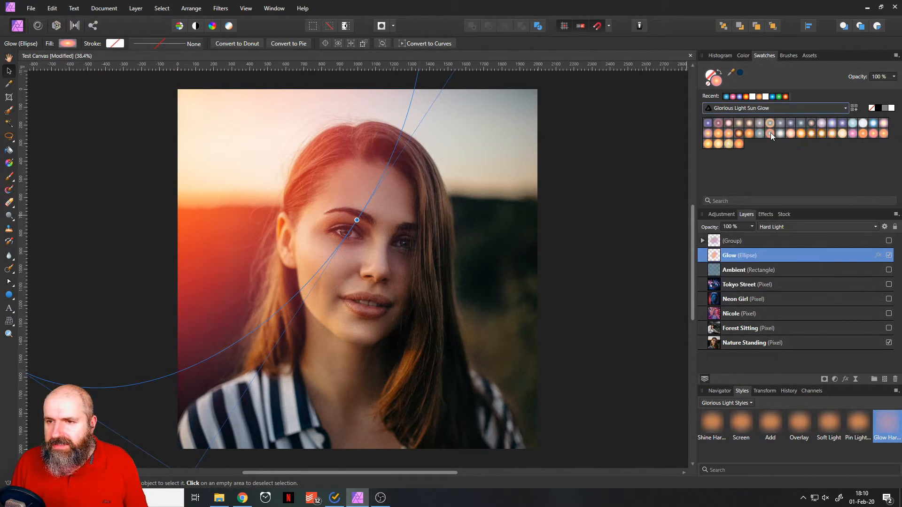
click(729, 144)
click(717, 144)
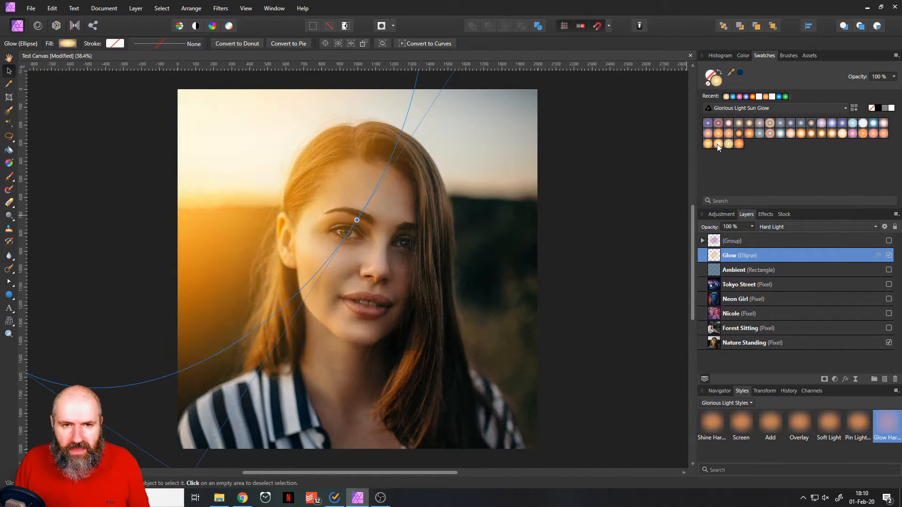
click(709, 144)
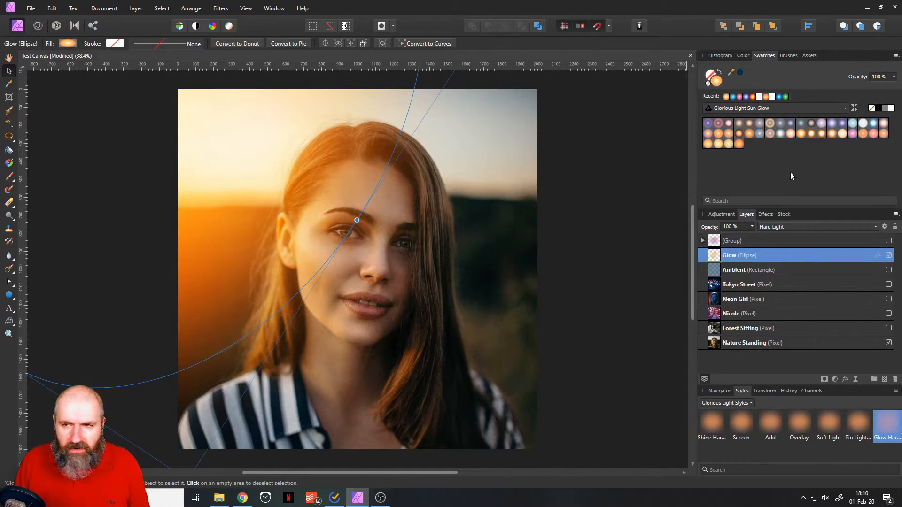
click(872, 134)
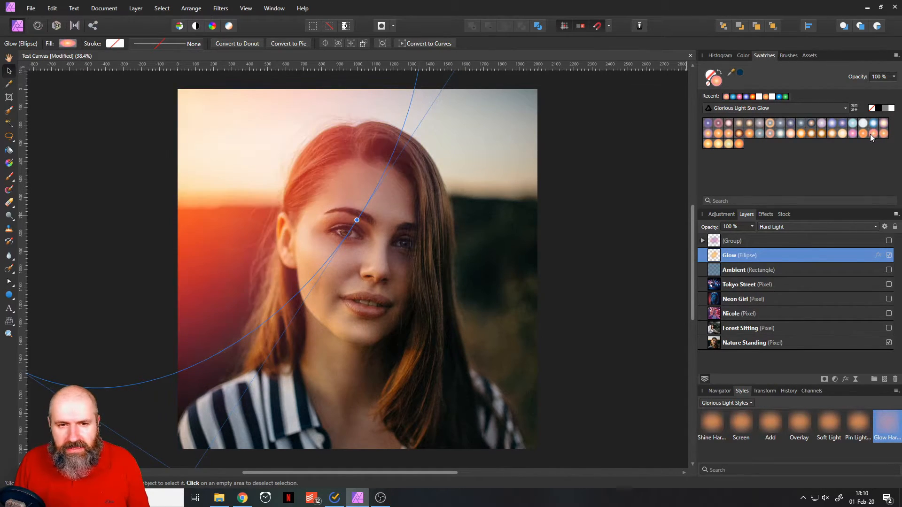
click(585, 224)
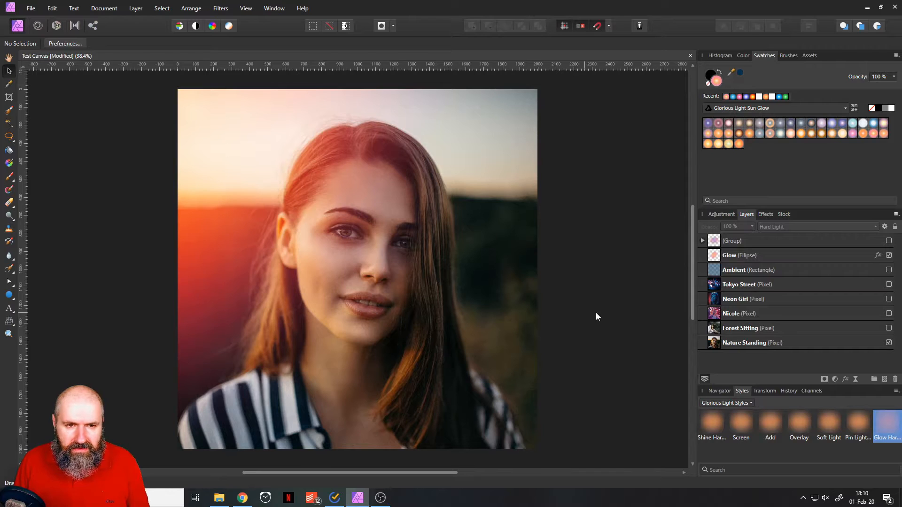
Compare pale yellow, amber, peach and muted orange Sun Glow gradients on the Glow ellipse, finishing with the blue-grey Sun Themed 17.
click(738, 256)
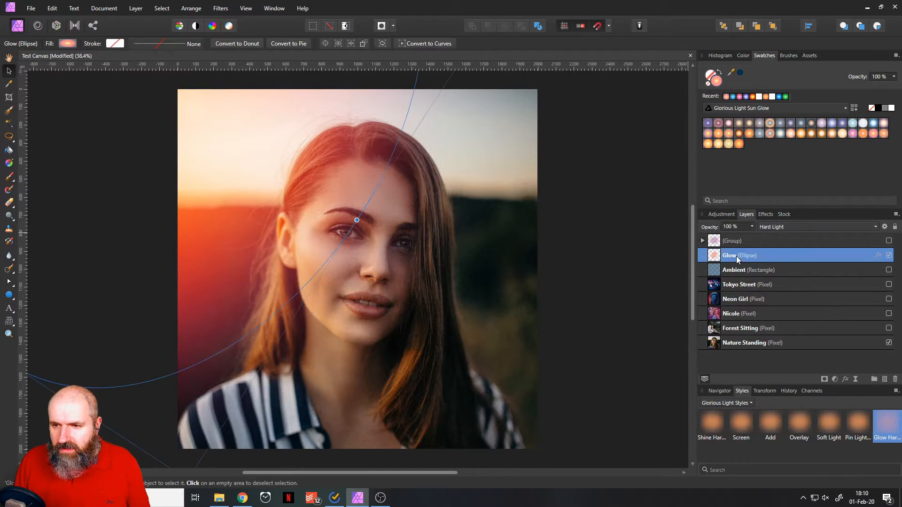
click(842, 135)
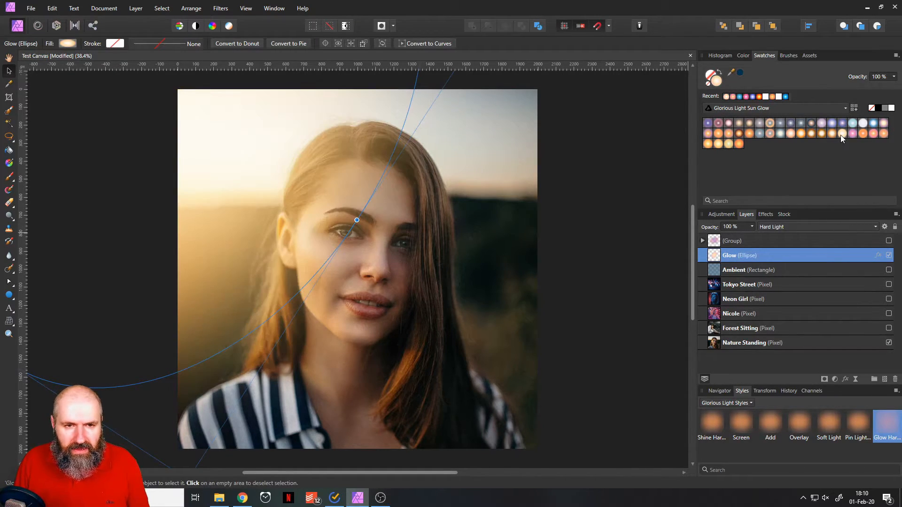
click(819, 135)
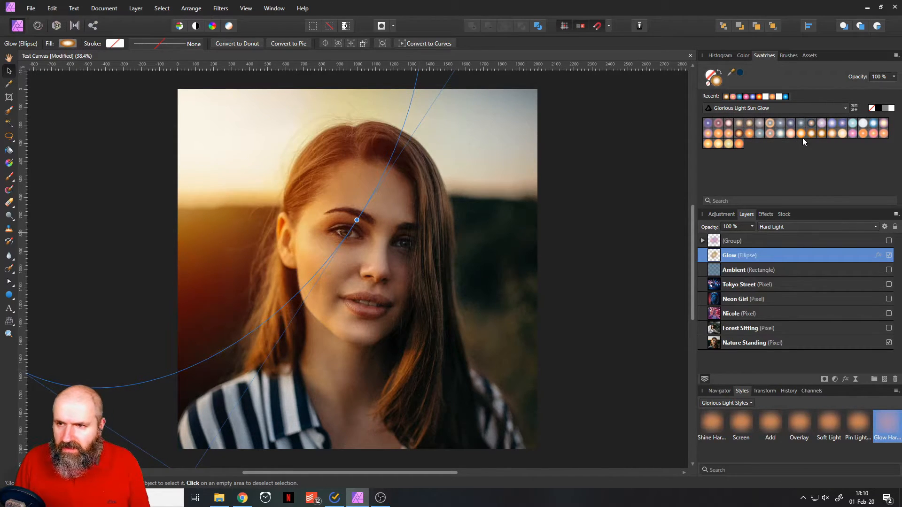
click(799, 134)
click(792, 135)
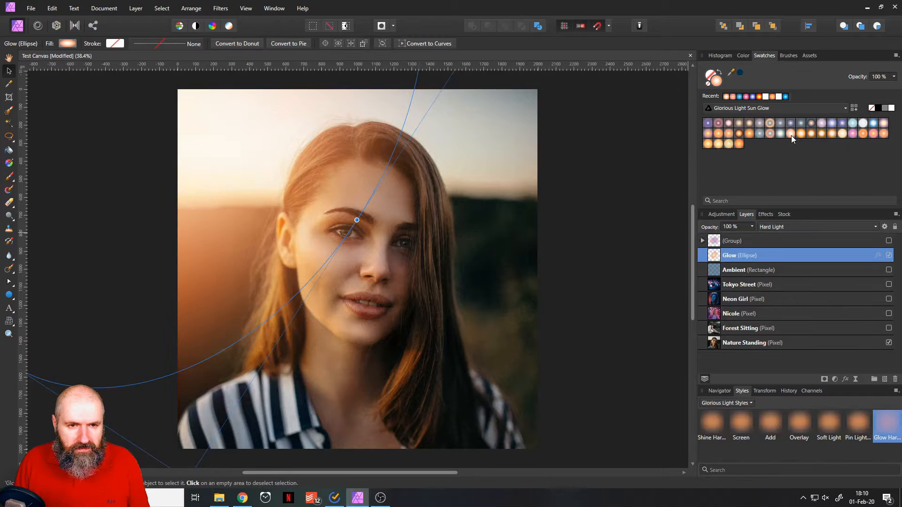
click(767, 134)
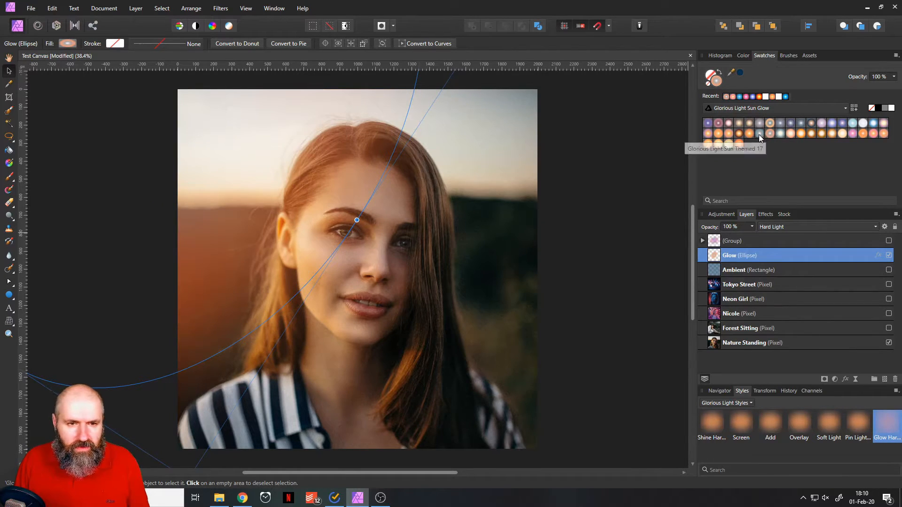
click(760, 135)
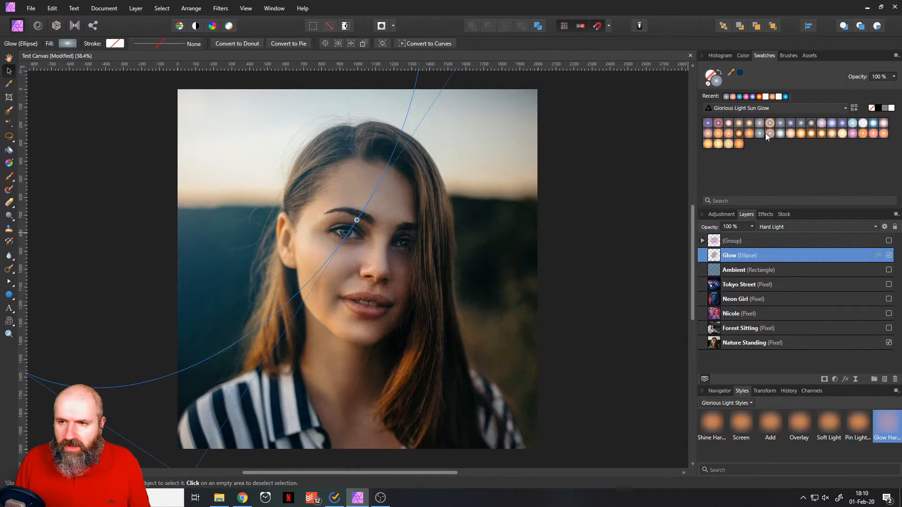
click(595, 253)
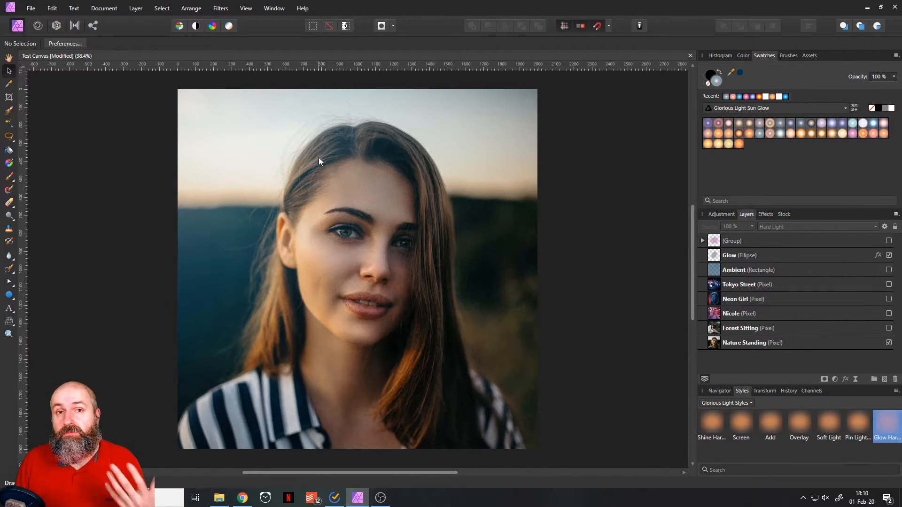
Try several orange Sun Glow gradients on the Glow ellipse and settle on Glorious Light Sun Themed 19.
click(716, 257)
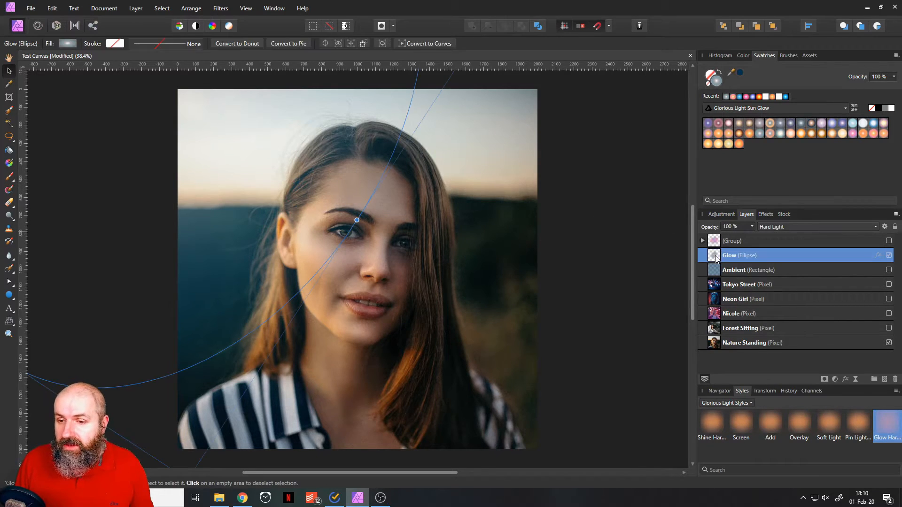
click(730, 136)
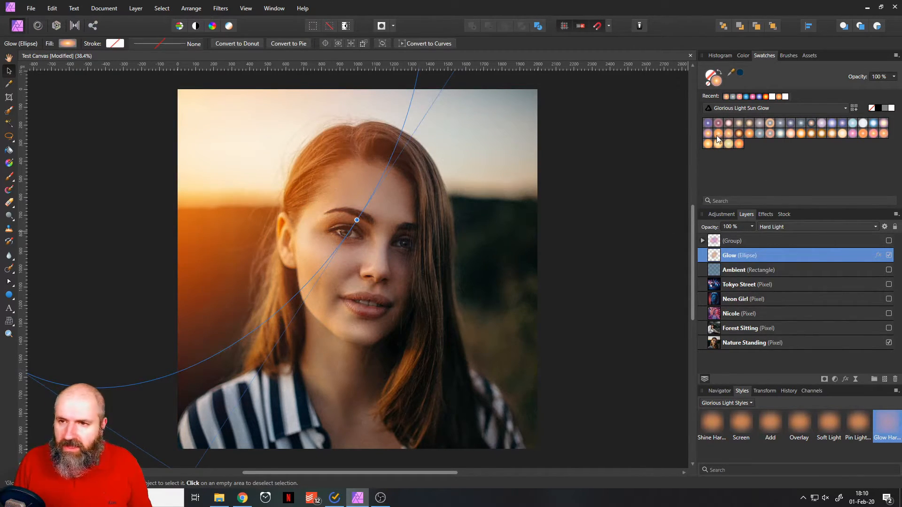
click(719, 136)
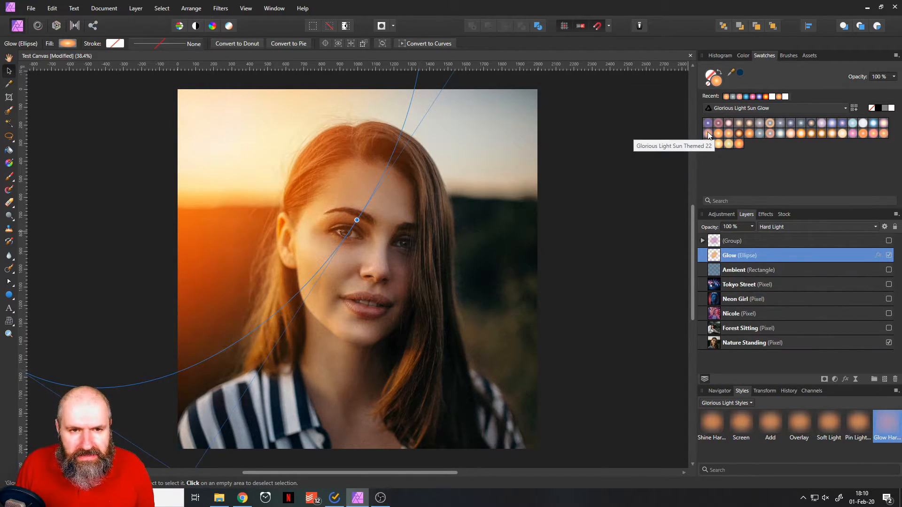
click(708, 137)
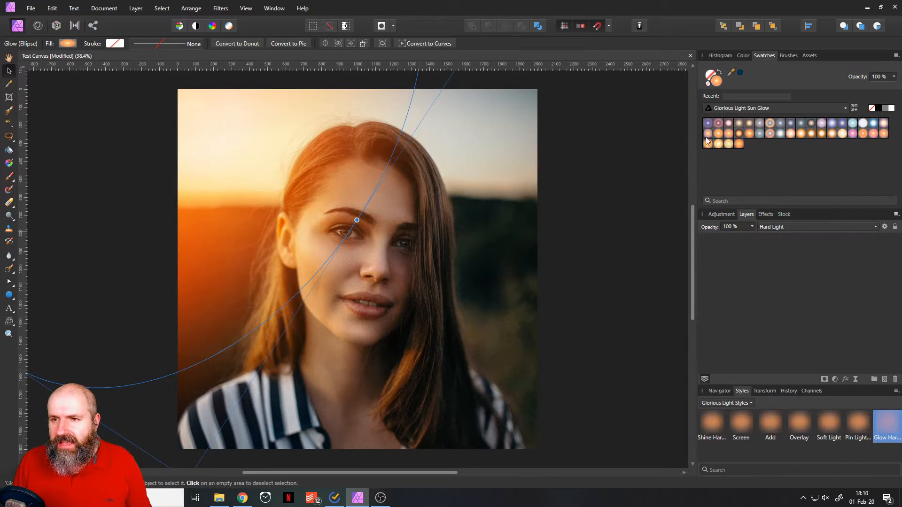
click(739, 133)
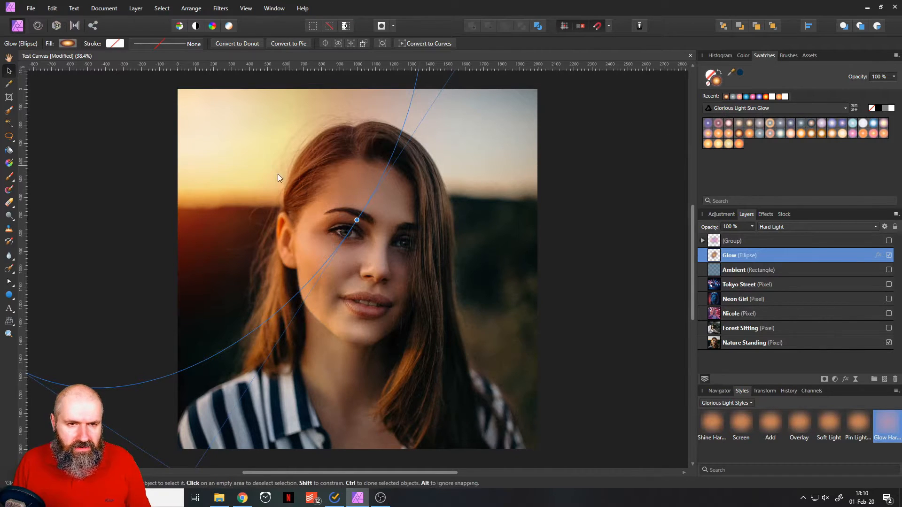
Toggle the Glow ellipse's visibility several times to compare the portrait with and without the sun glow.
click(889, 255)
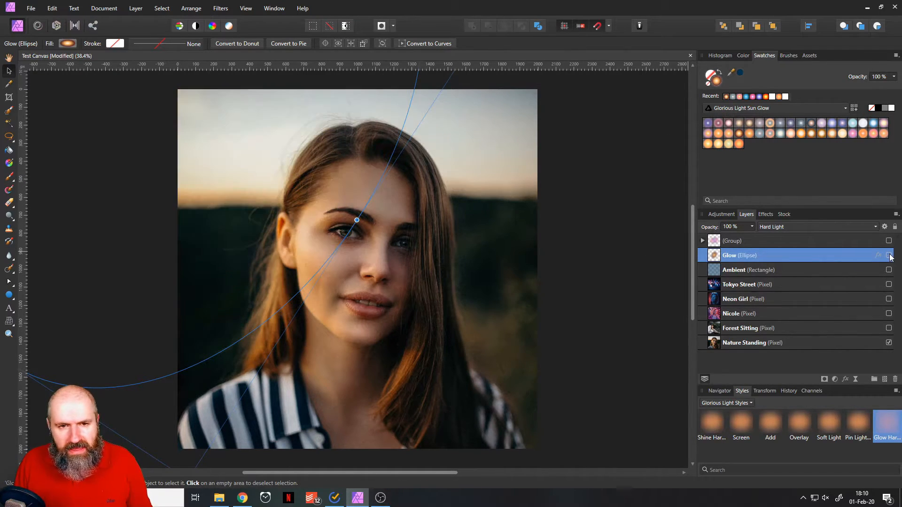
click(889, 255)
click(889, 255)
click(889, 255)
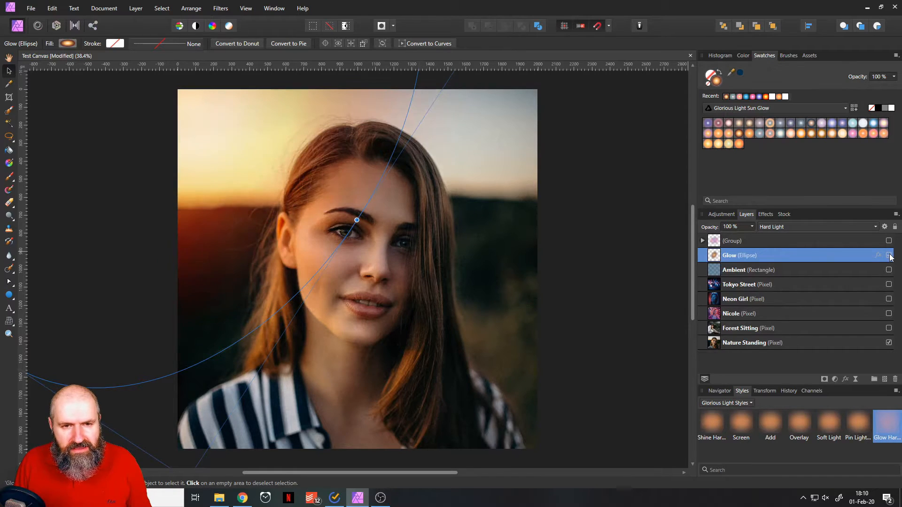
click(889, 255)
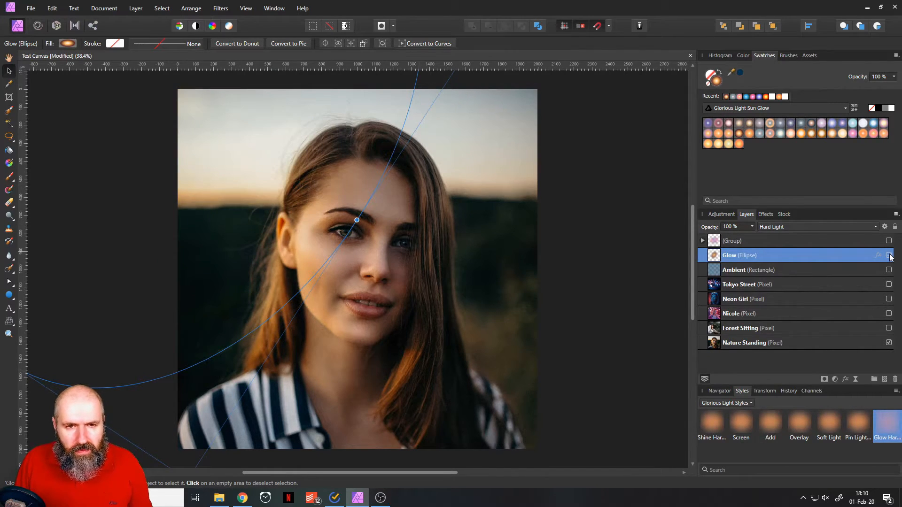
click(890, 256)
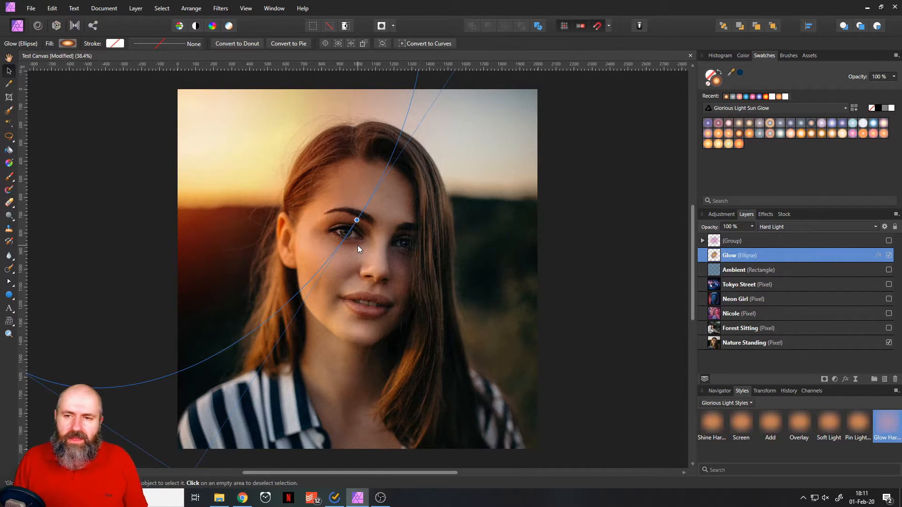
click(889, 256)
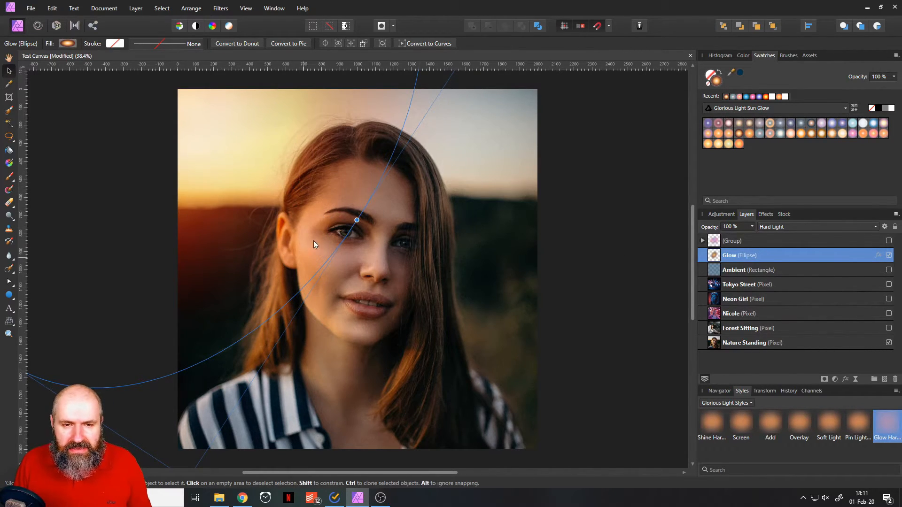
Hide and deselect the Glow ellipse, and show the Forest Sitting photo.
click(891, 257)
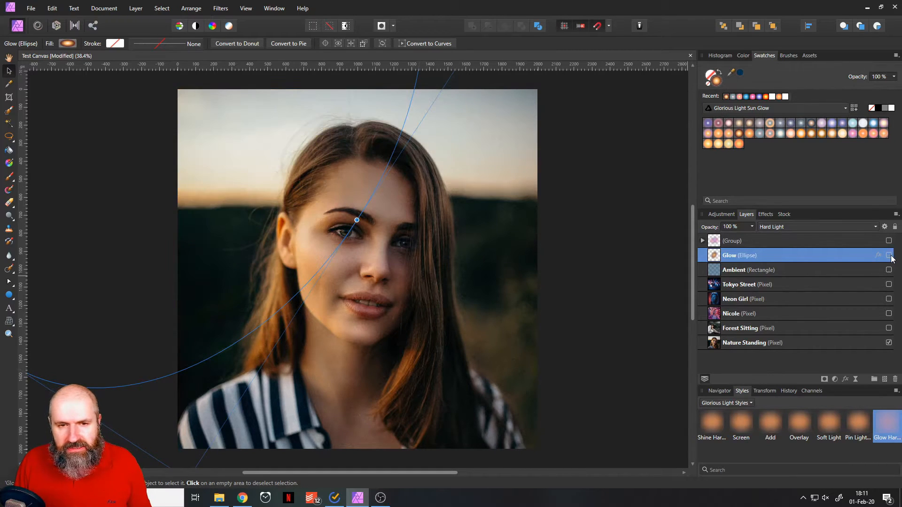
click(611, 296)
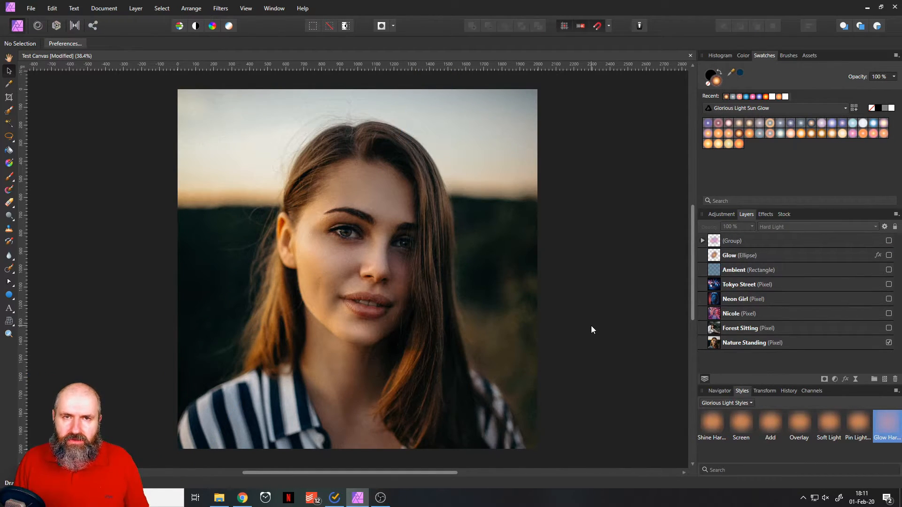
click(889, 328)
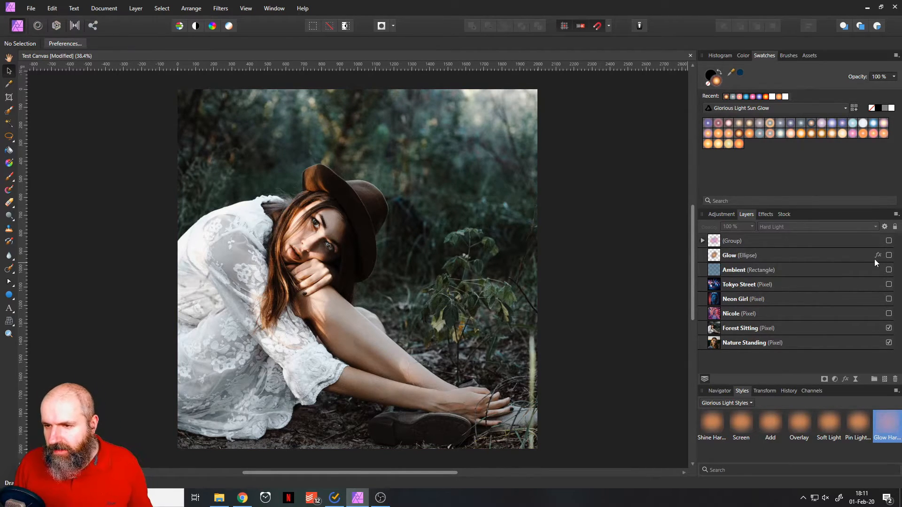
Show the Glow ellipse, enlarge it and reposition it over the upper-left area of the Forest Sitting photo.
click(889, 255)
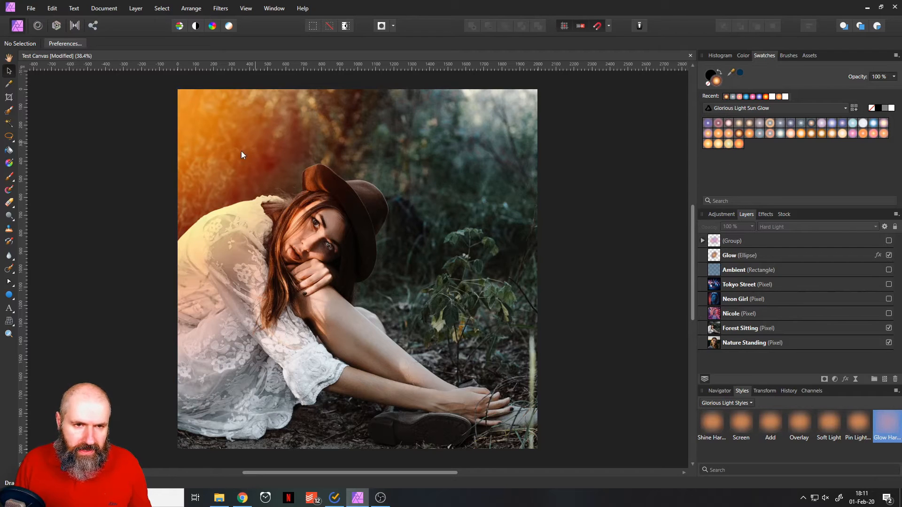
click(221, 145)
drag(356, 222, 444, 266)
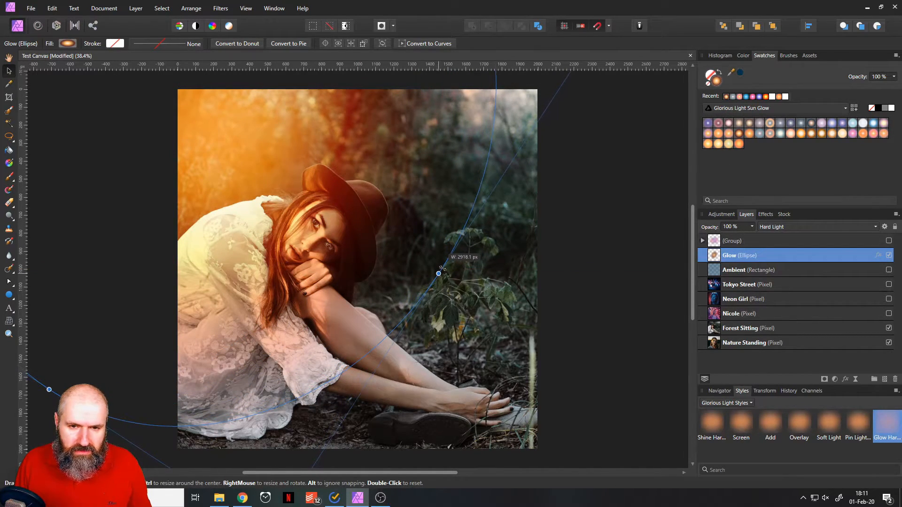
drag(284, 154, 266, 158)
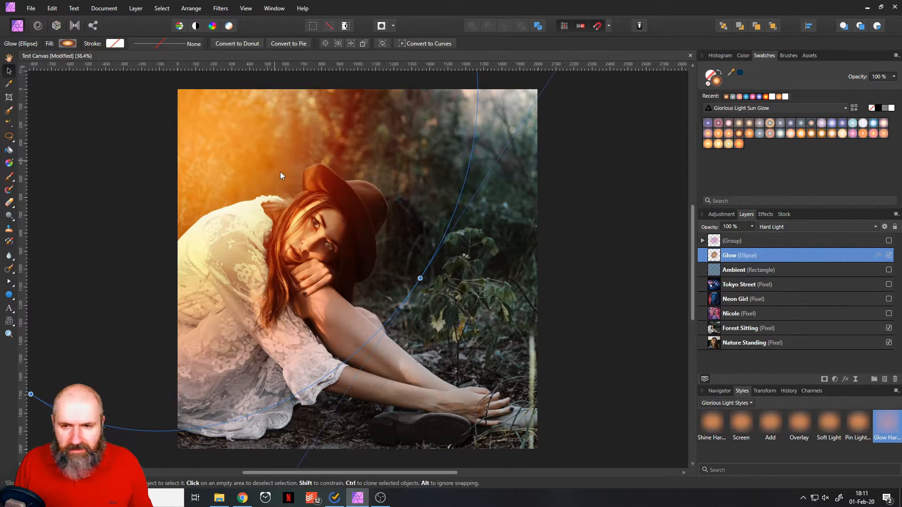
Try muted Sun Glow gradients on the Glow ellipse, including mauve-grey, orange-ringed Sun Themed 34, blue-grey and brownish orange.
click(760, 125)
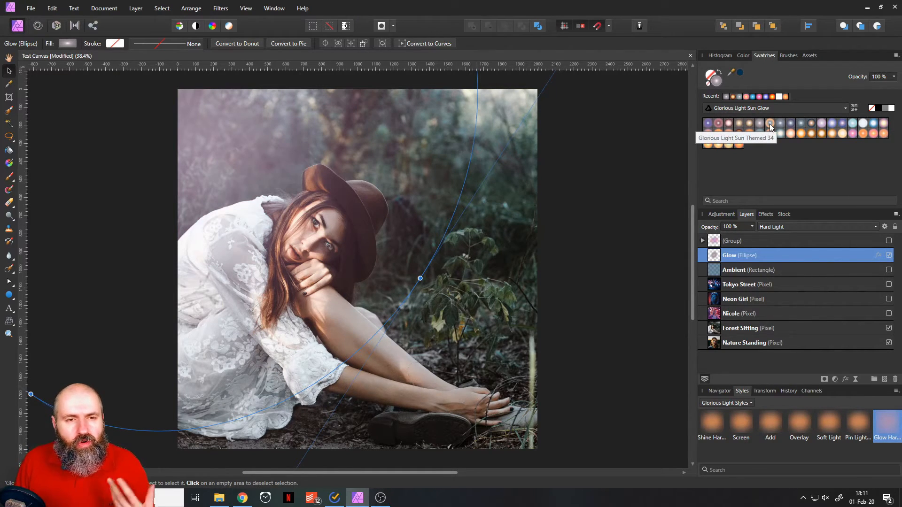
click(771, 125)
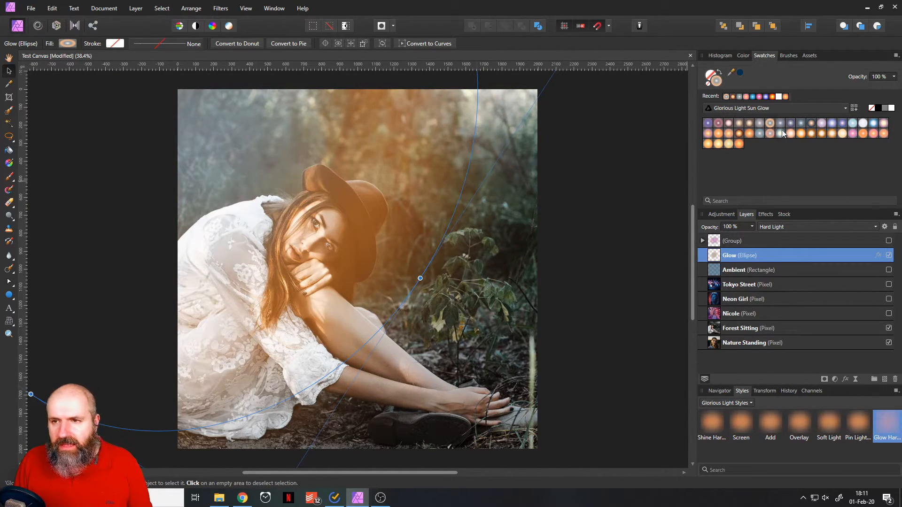
click(781, 125)
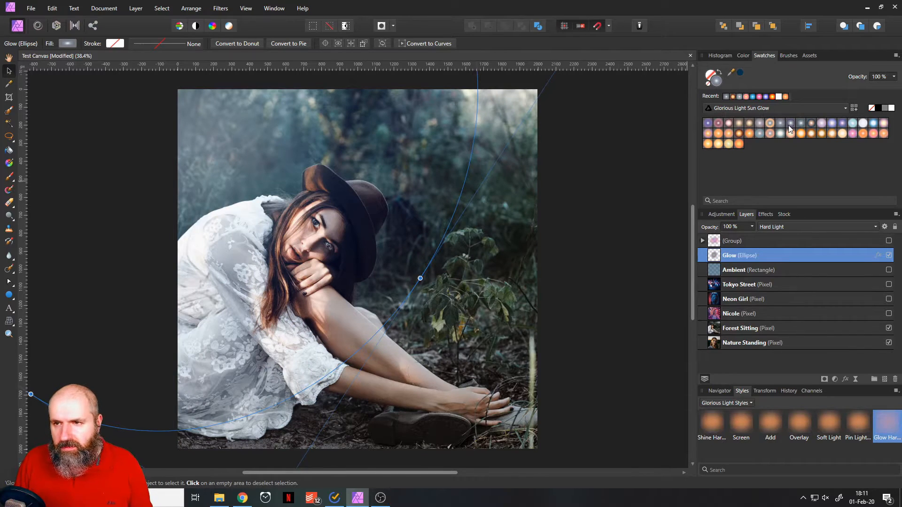
click(791, 127)
click(801, 126)
click(810, 125)
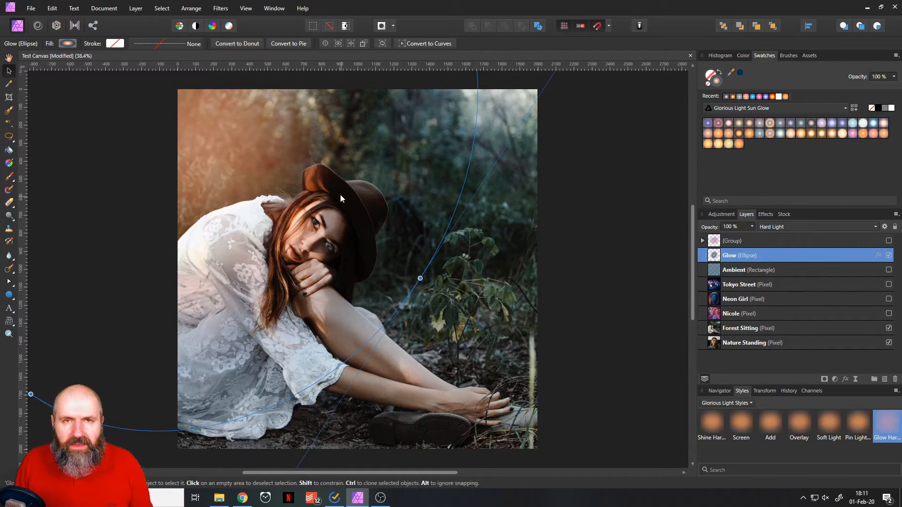
Compare the violet Sun Glow gradients on the Glow ellipse, settle on Glorious Light Sun Themed 29, and deselect it.
click(822, 124)
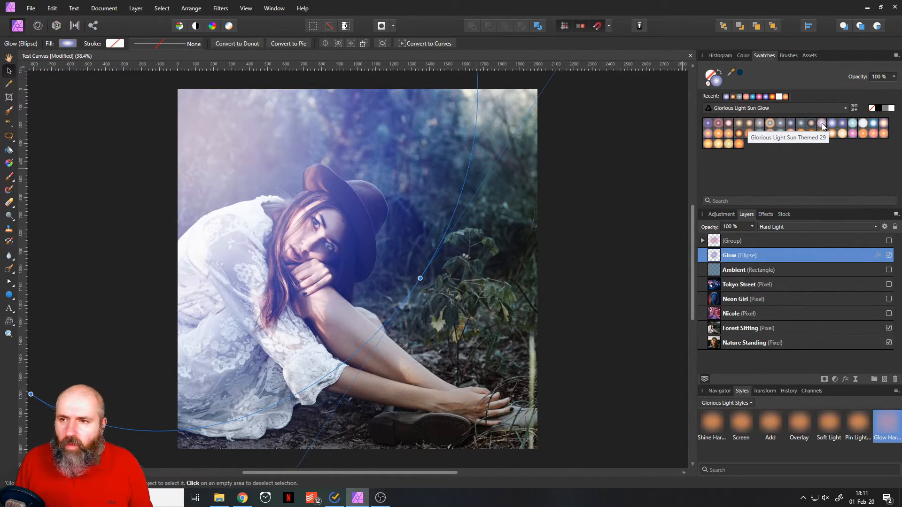
click(823, 124)
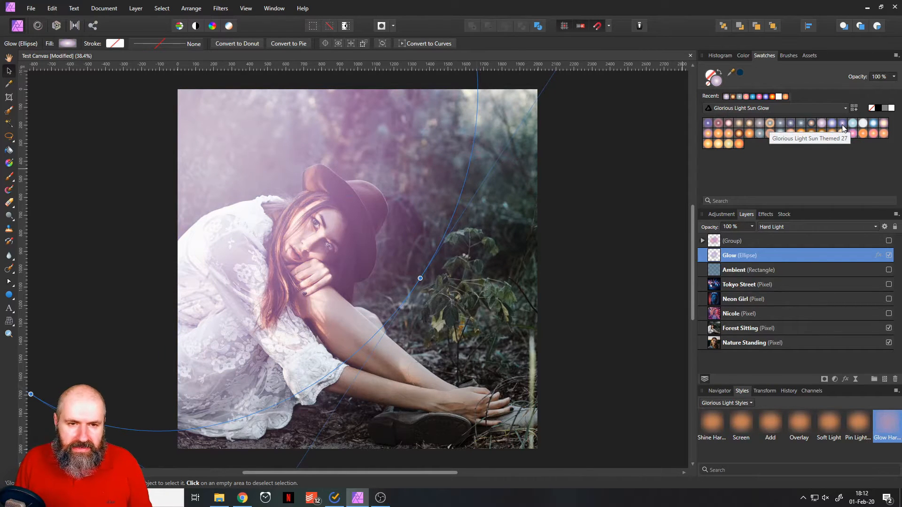
click(843, 126)
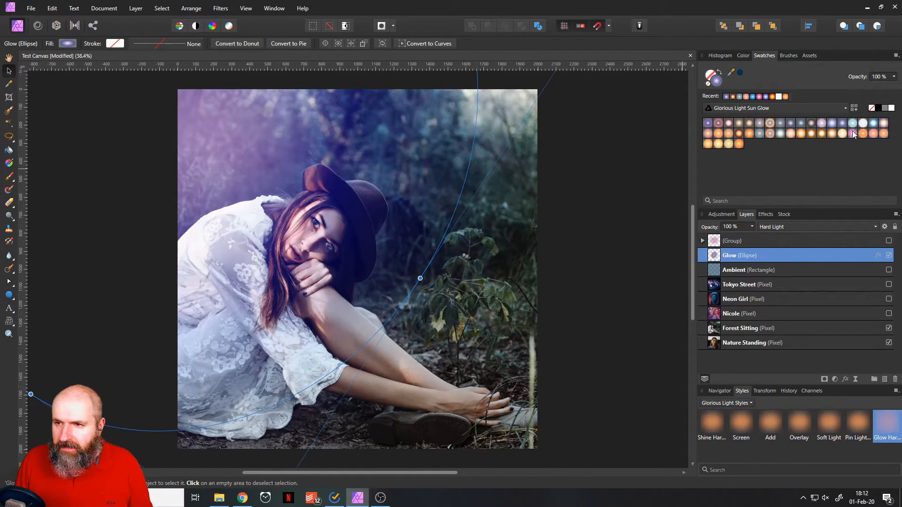
click(822, 125)
click(618, 310)
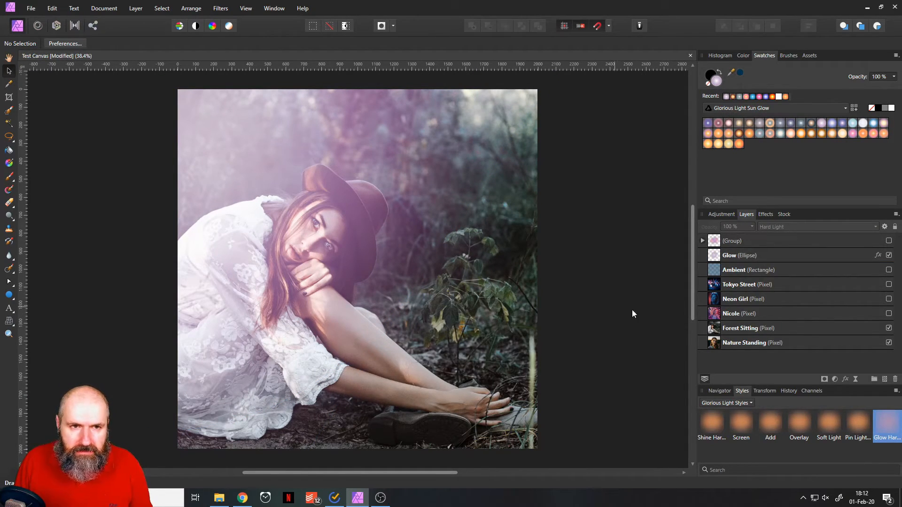
Move the Glow ellipse toward the photo's upper-left corner, check it deselected, and adjust its position slightly.
drag(286, 213, 236, 135)
click(600, 280)
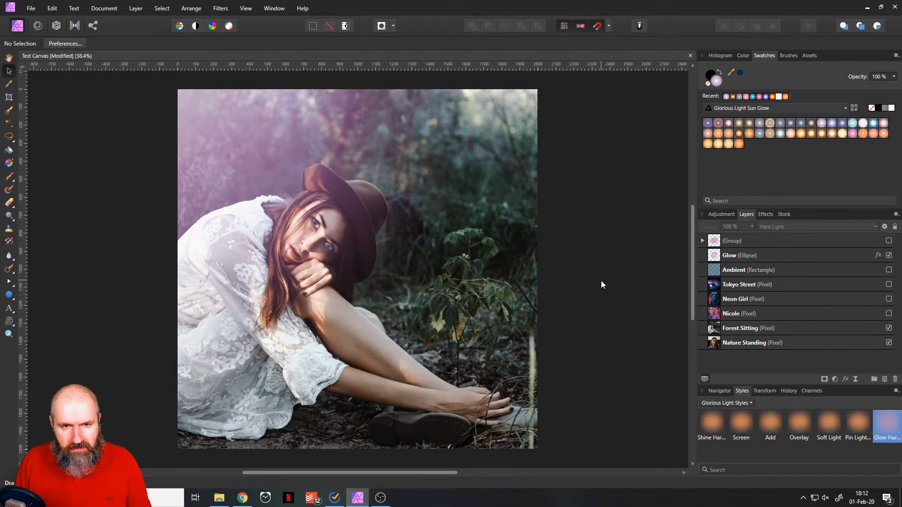
mouse_move(263, 165)
mouse_down()
mouse_move(261, 188)
mouse_move(249, 176)
mouse_up()
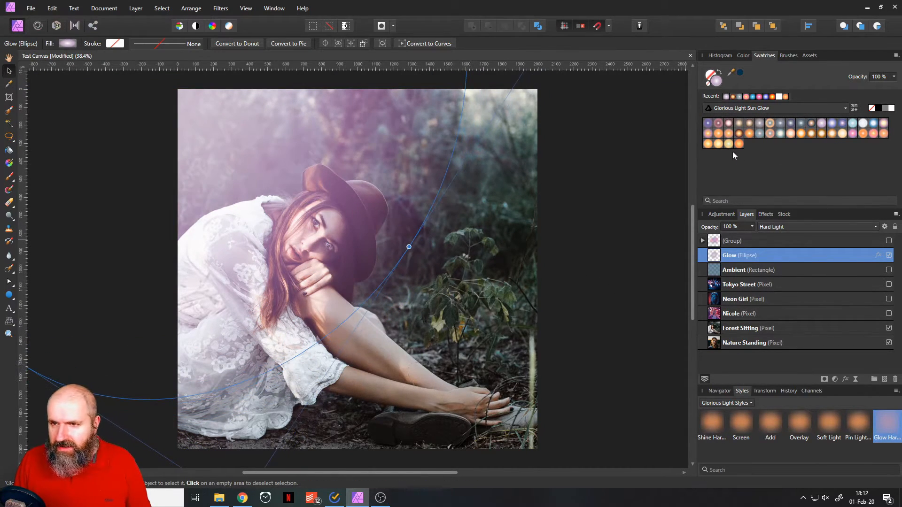
Try violet and red Sun Glow gradients on the Glow ellipse, shift it slightly, and settle on a soft pink gradient.
click(708, 123)
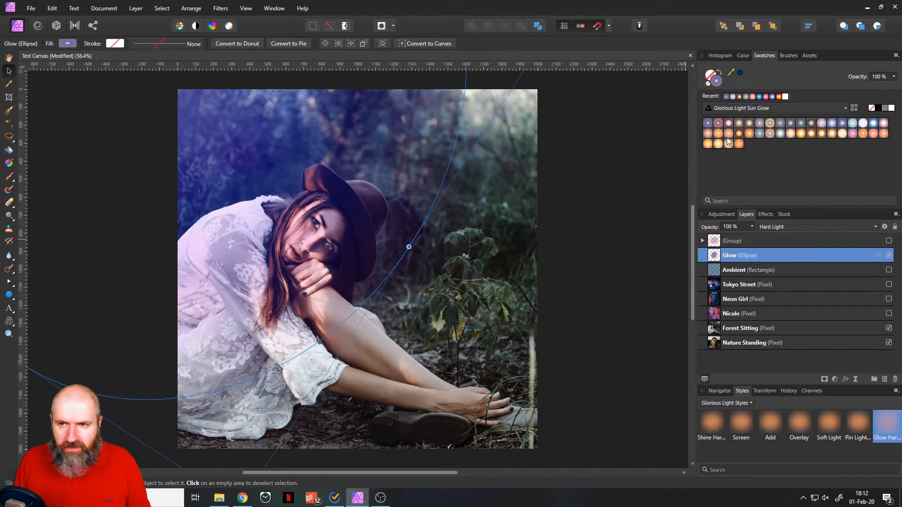
click(728, 123)
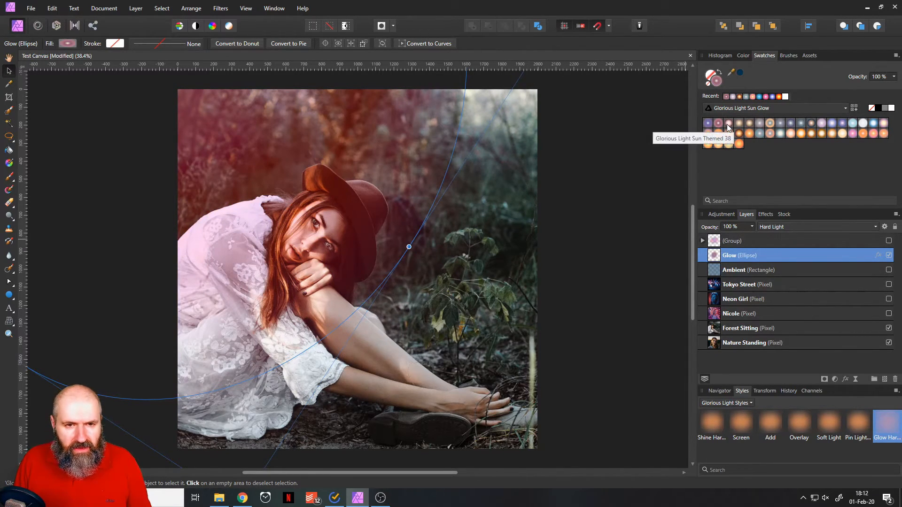
mouse_move(293, 155)
mouse_down()
mouse_move(320, 194)
mouse_move(288, 162)
mouse_up()
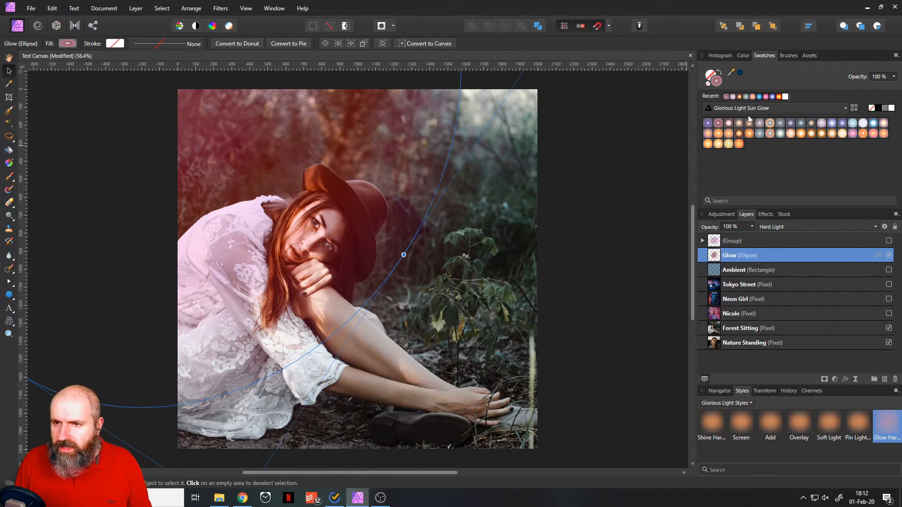
click(739, 123)
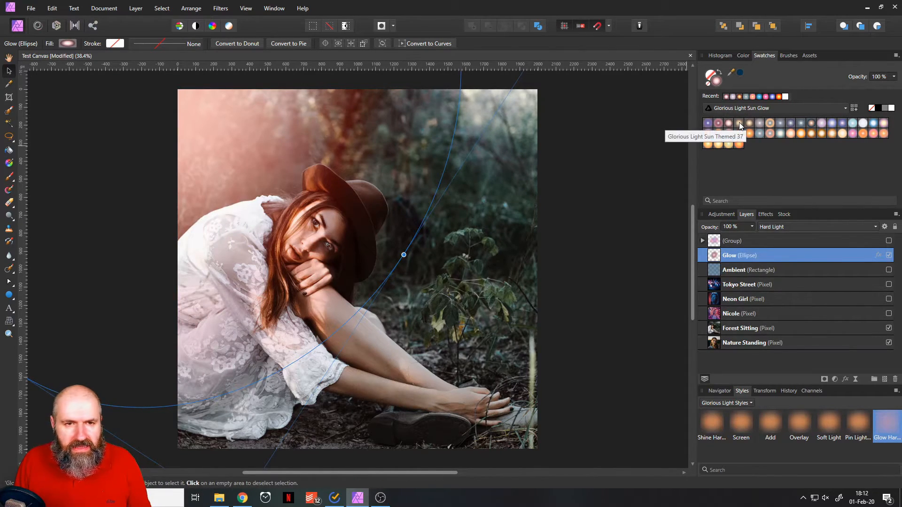
Enlarge the Glow ellipse, shift it slightly toward the photo's center, and hide it.
drag(404, 254, 427, 269)
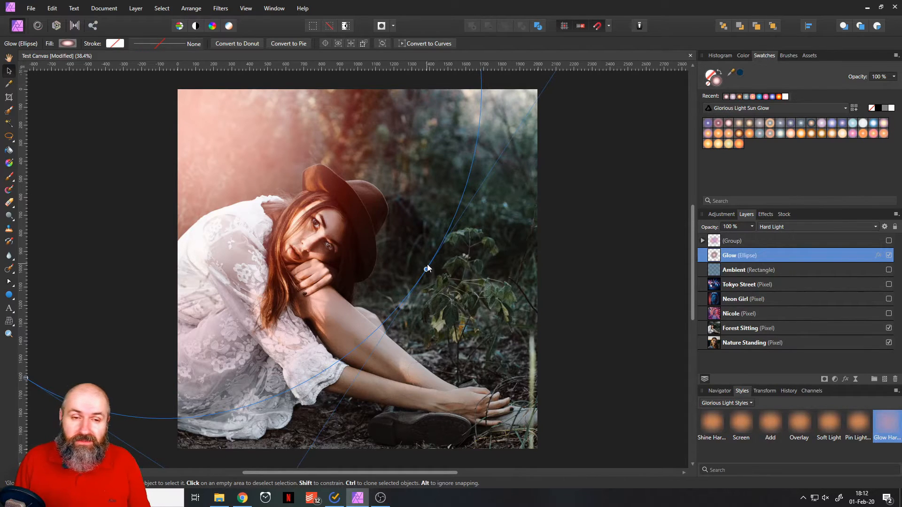
drag(272, 186, 284, 185)
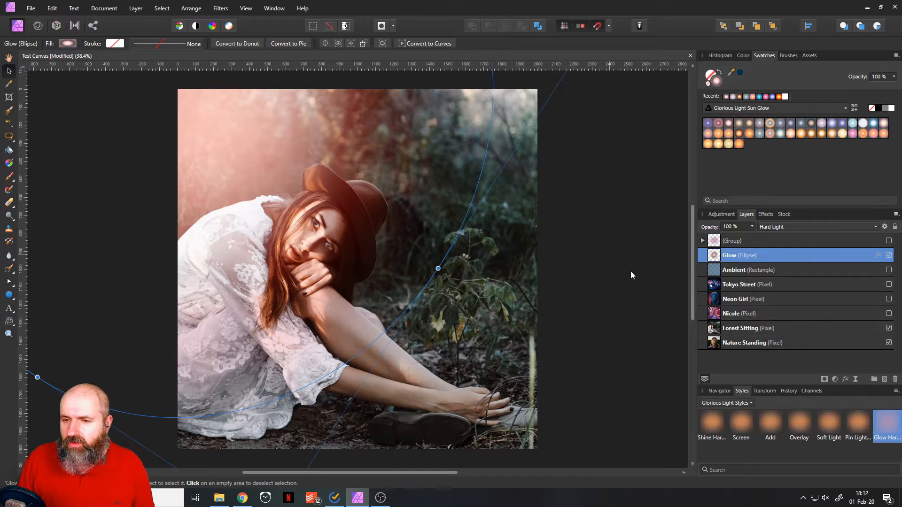
click(889, 255)
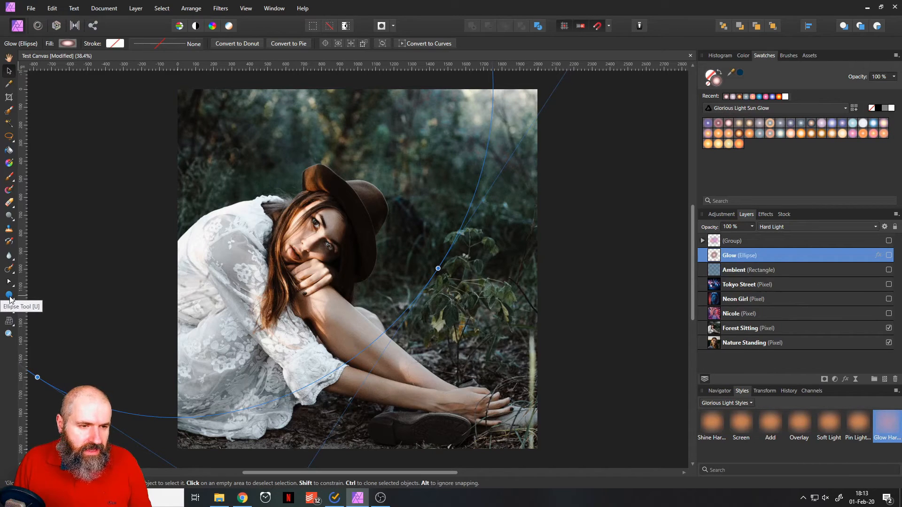
Draw a rectangle covering the whole photo and move its layer directly beneath the Glow ellipse.
click(10, 296)
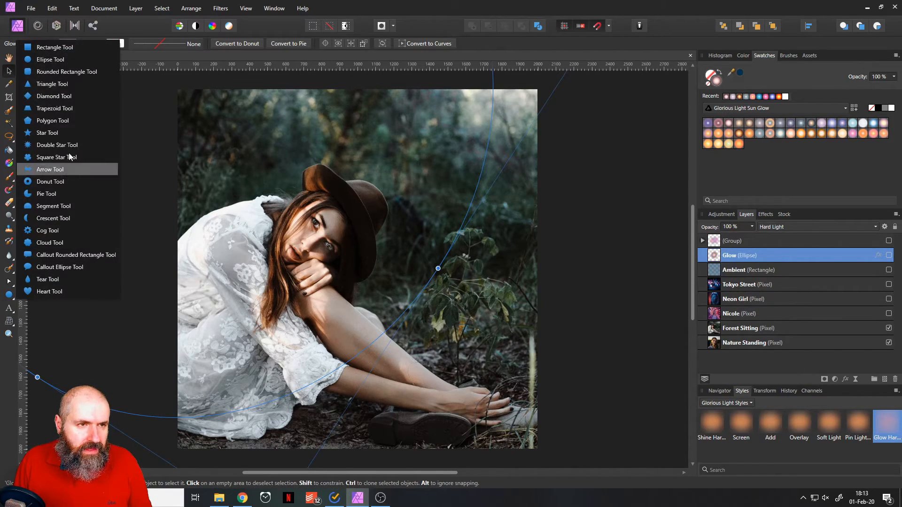
click(66, 48)
drag(167, 81, 550, 433)
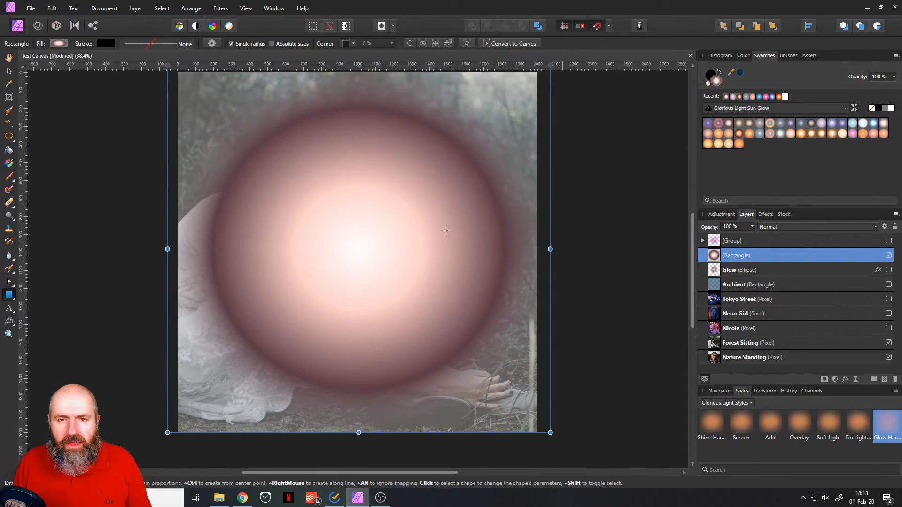
scroll(534, 268, up, 2)
scroll(534, 268, down, 1)
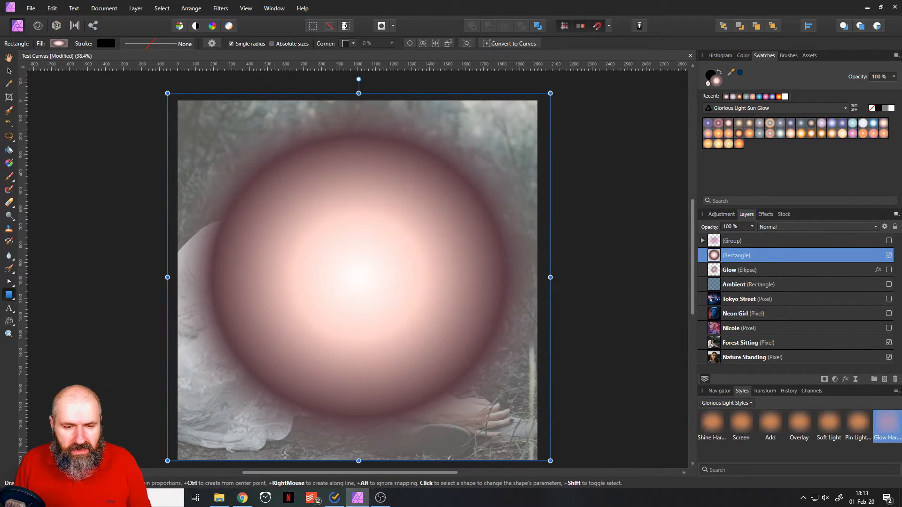
drag(358, 461, 359, 461)
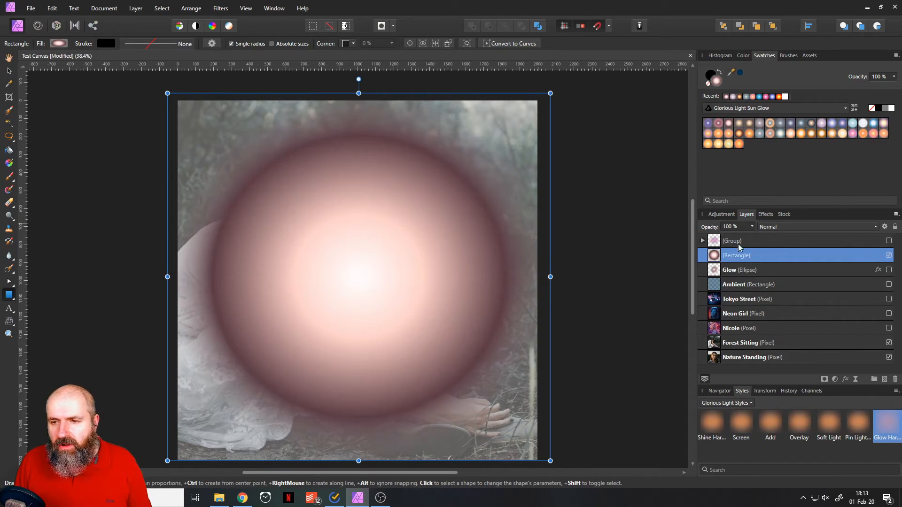
drag(720, 250, 723, 277)
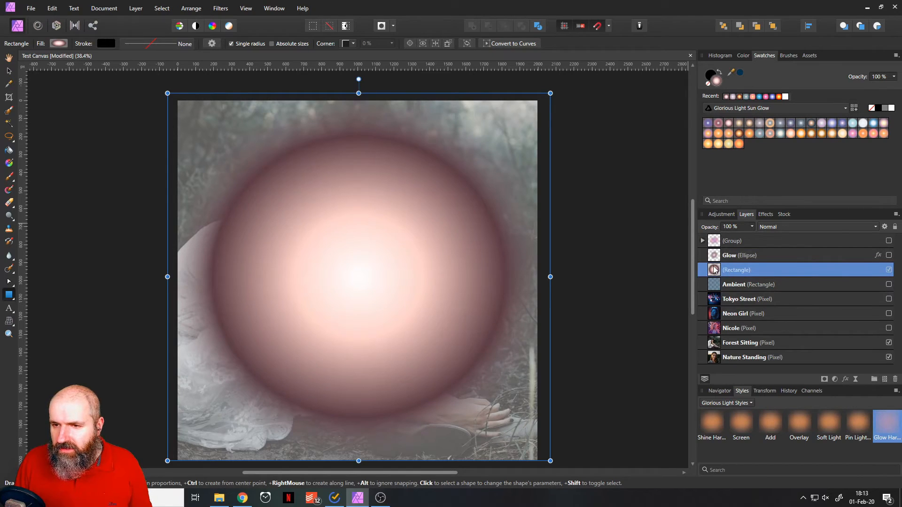
Fill the rectangle with the dark blue Glorious Light Ambient Sheets swatch and set its blend mode to Soft Light.
click(761, 109)
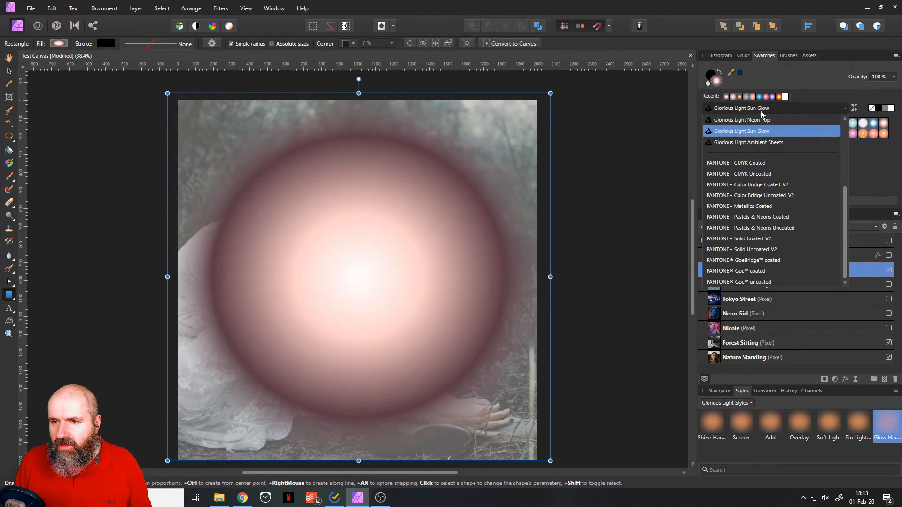
click(760, 142)
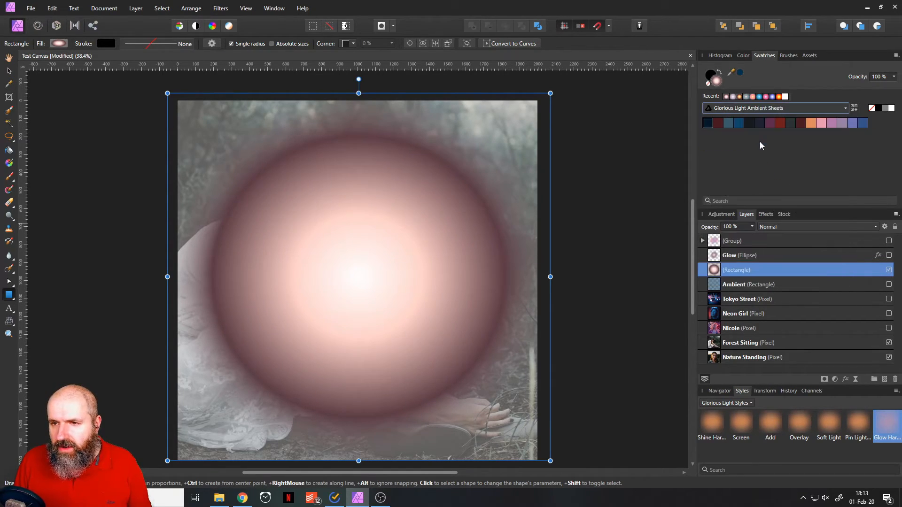
click(707, 123)
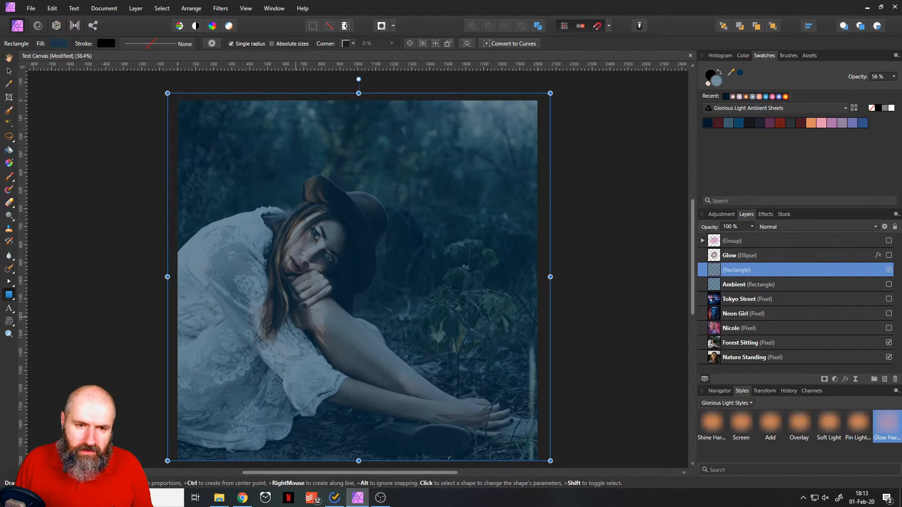
click(776, 227)
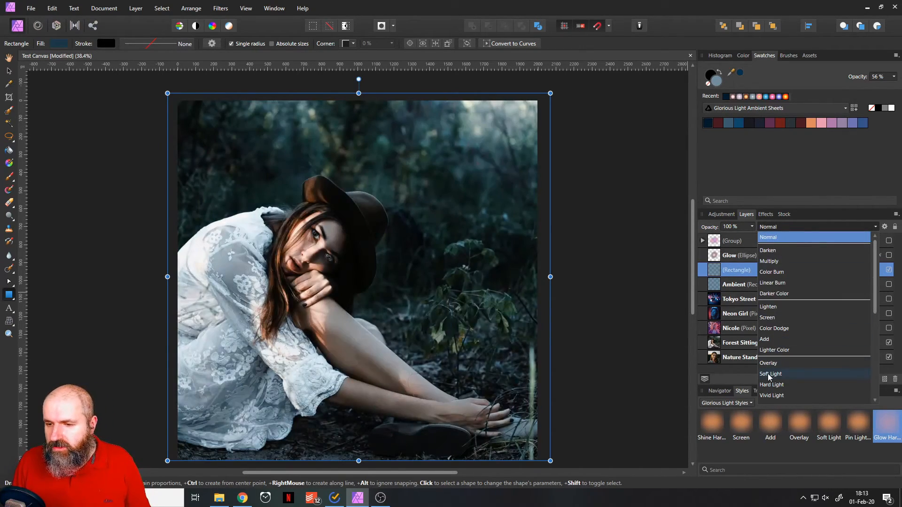
click(770, 375)
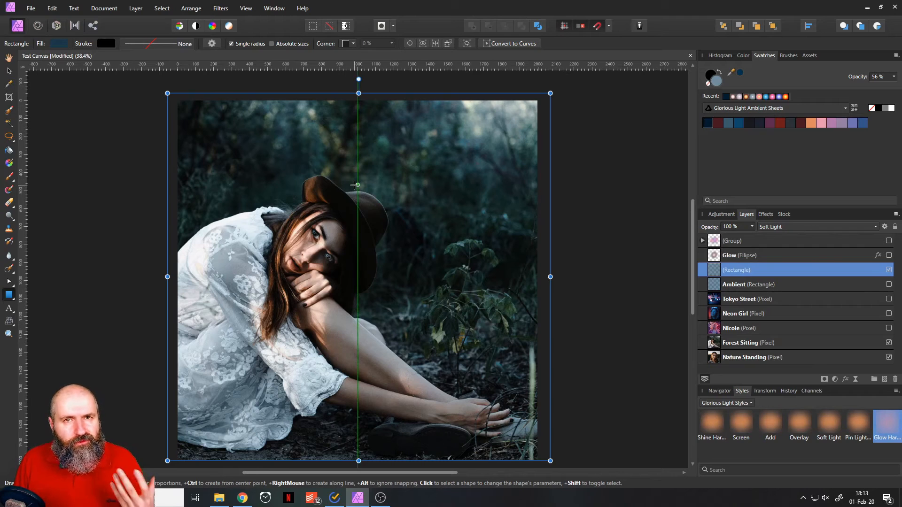
Try the dark red, steel blue, dark navy, rust and dark green Ambient Sheets swatches on the full-photo rectangle.
click(719, 124)
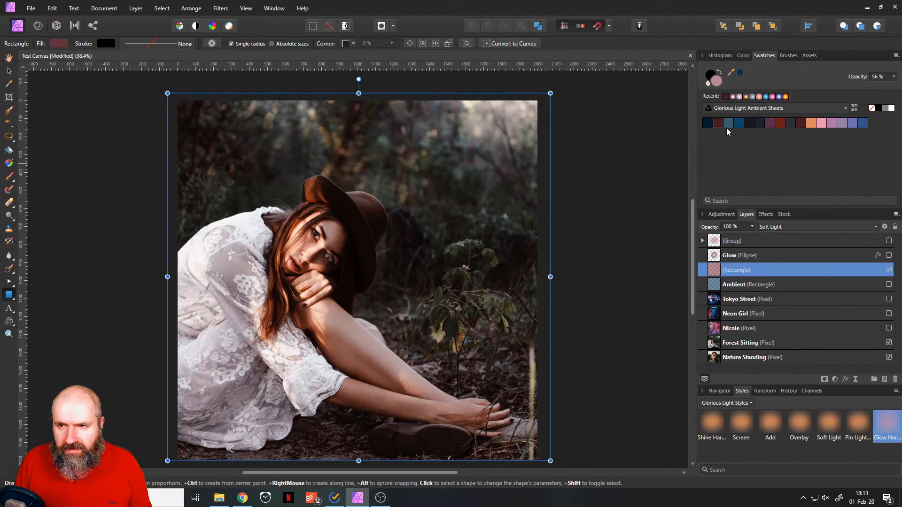
click(729, 124)
click(757, 125)
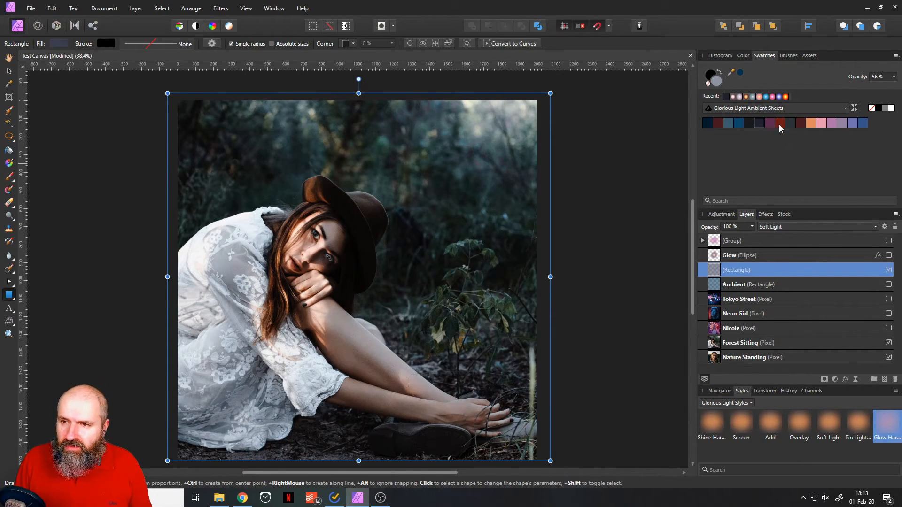
click(779, 125)
click(789, 126)
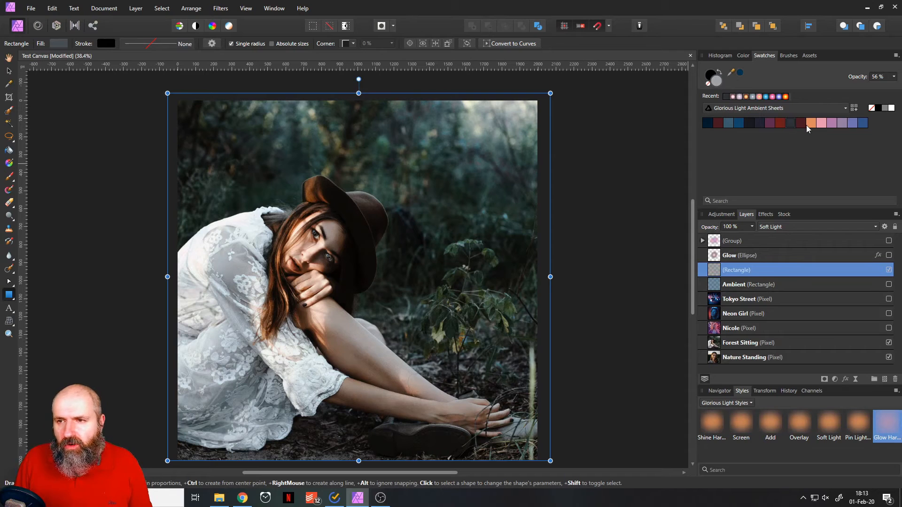
Try the orange, pink and mauve Ambient Sheets swatches on the rectangle, and settle on the blue-violet one.
click(811, 123)
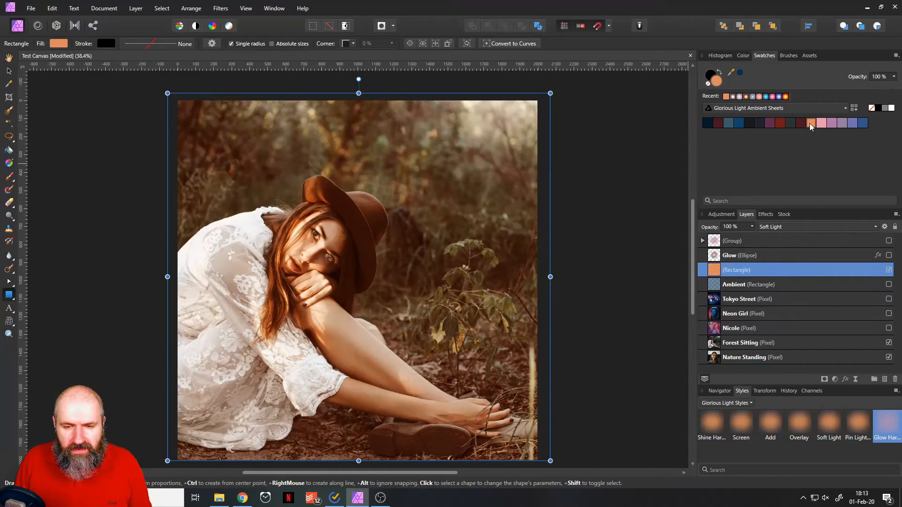
click(820, 123)
click(832, 124)
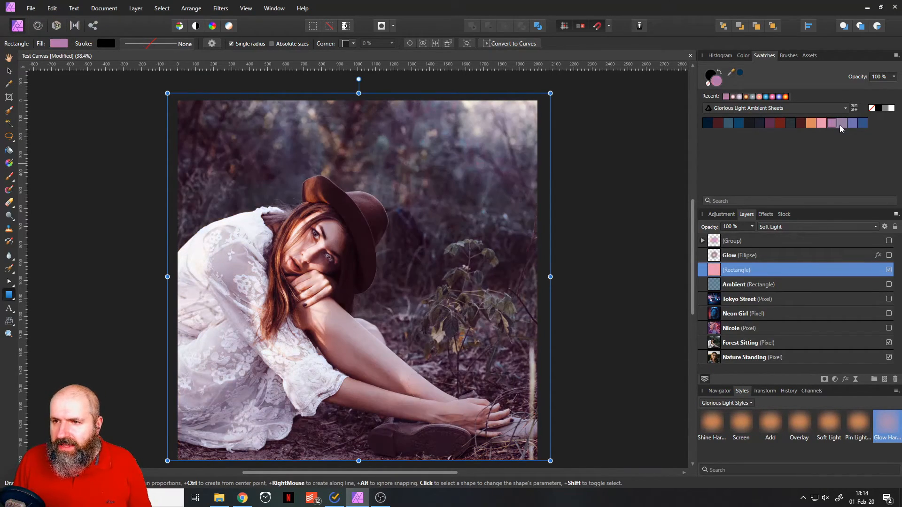
click(842, 124)
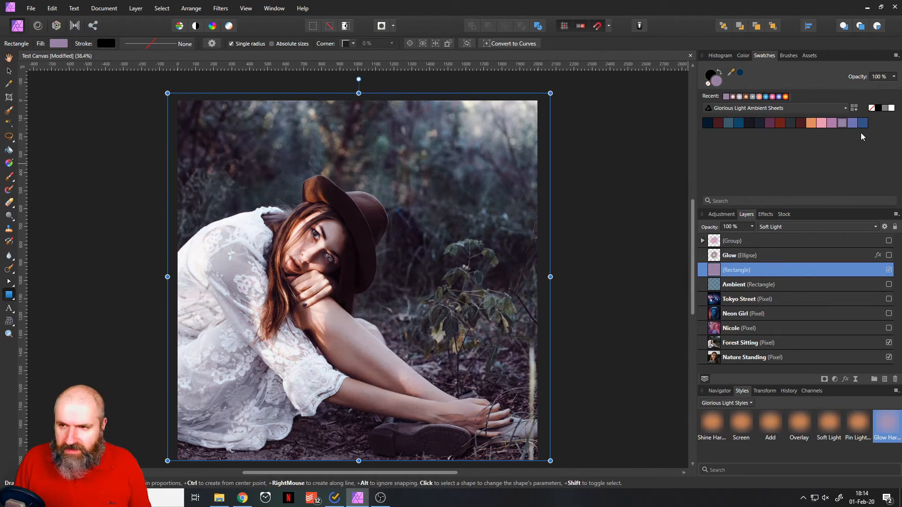
click(853, 123)
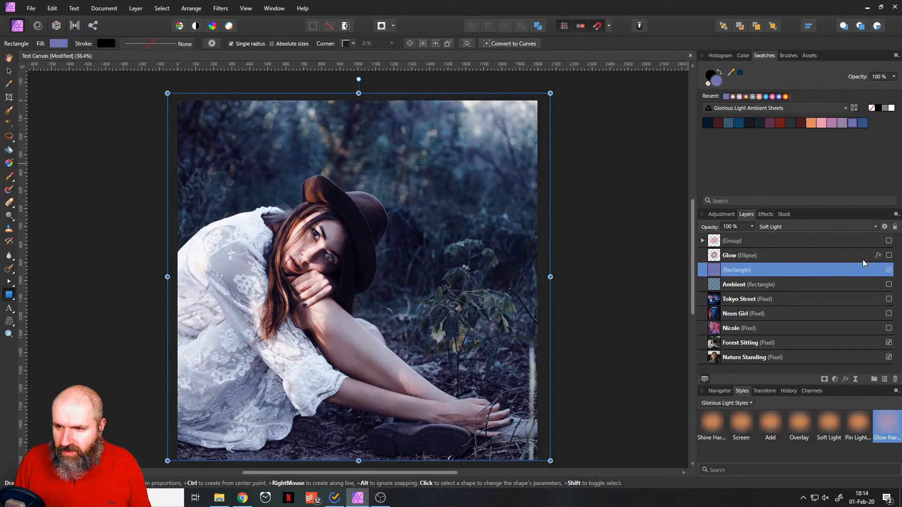
Show the Glow ellipse and shift it toward the photo's upper-left corner, then compare the image with and without the rectangle.
click(889, 255)
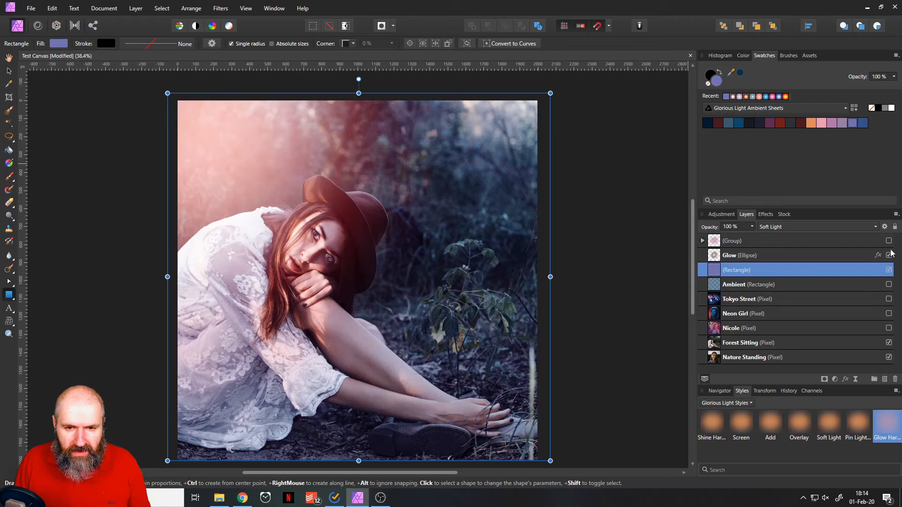
click(9, 71)
drag(270, 160, 227, 139)
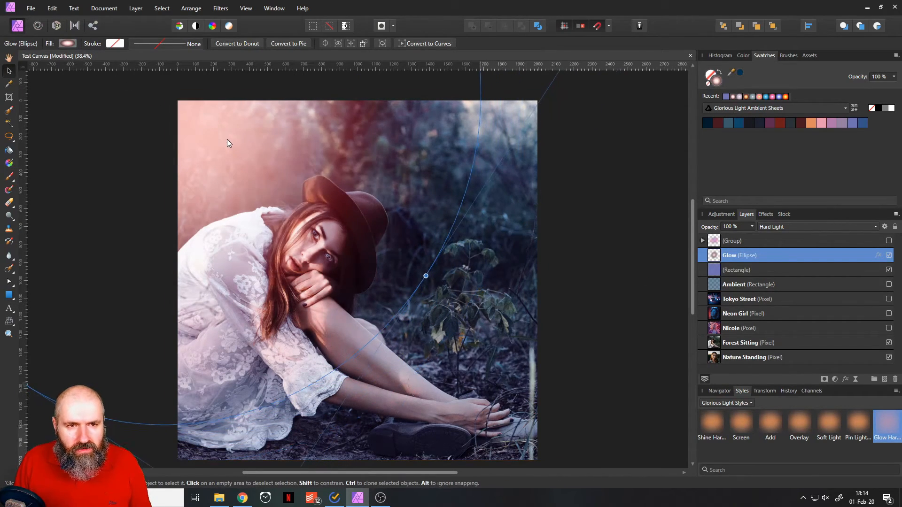
click(888, 270)
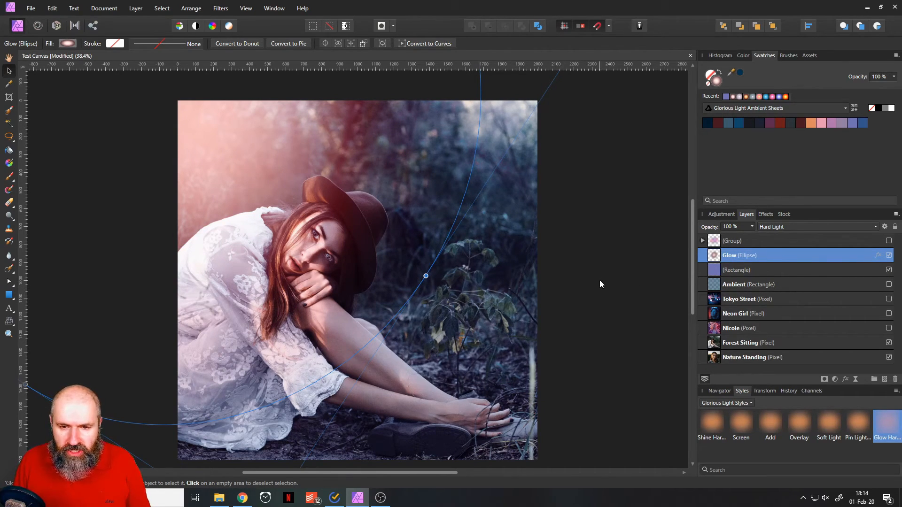
click(625, 347)
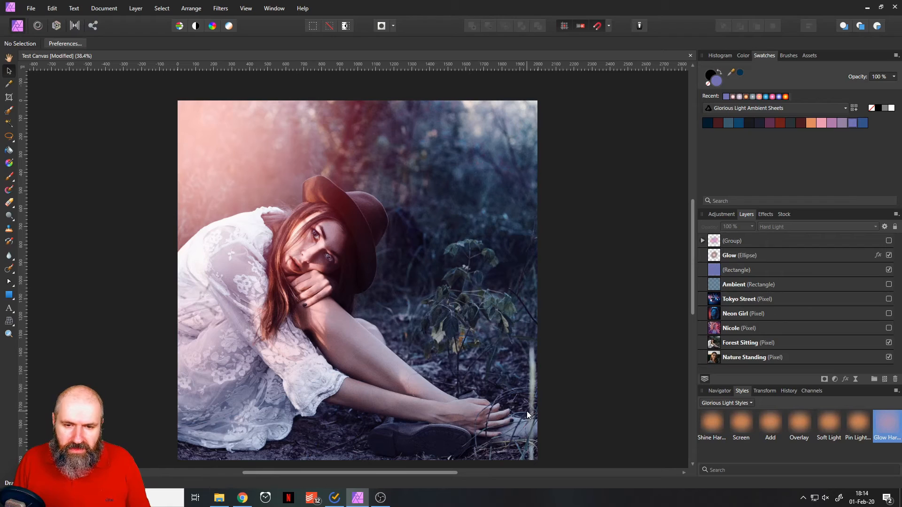
Try dark, white, pink and golden Sun Glow gradients on the Glow ellipse, settling on the muted orange Glorious Light Sun Themed 30.
scroll(513, 402, down, 1)
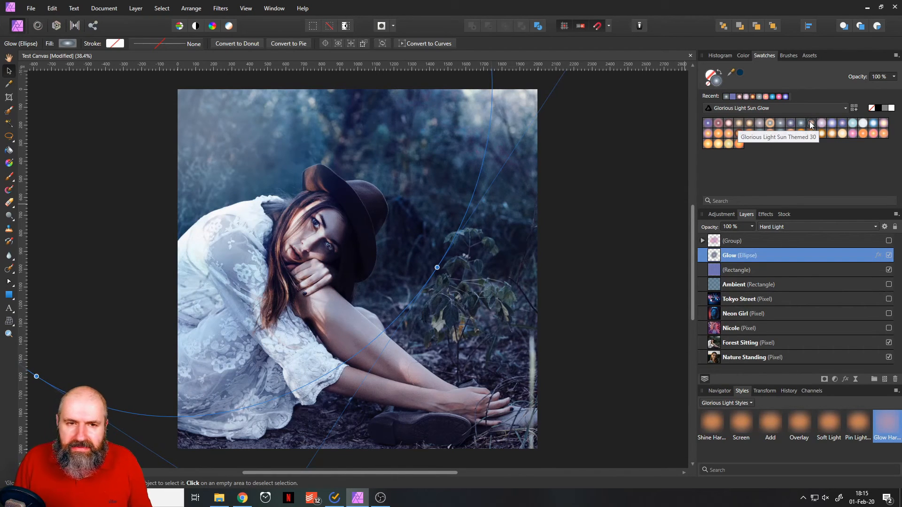
click(810, 123)
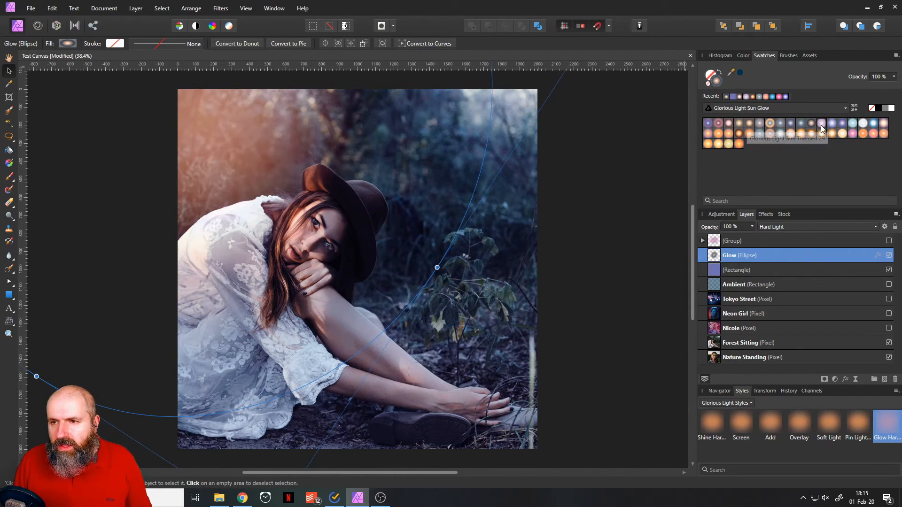
click(823, 124)
click(853, 124)
click(863, 123)
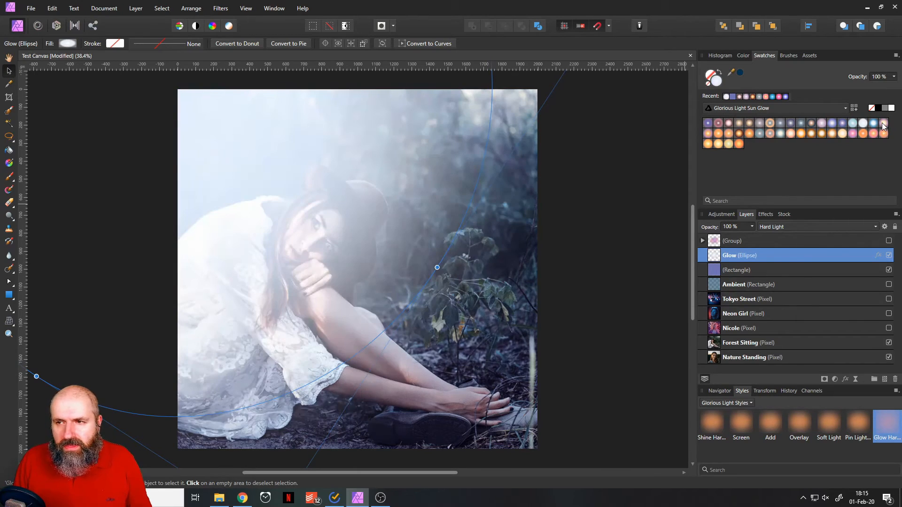
click(883, 123)
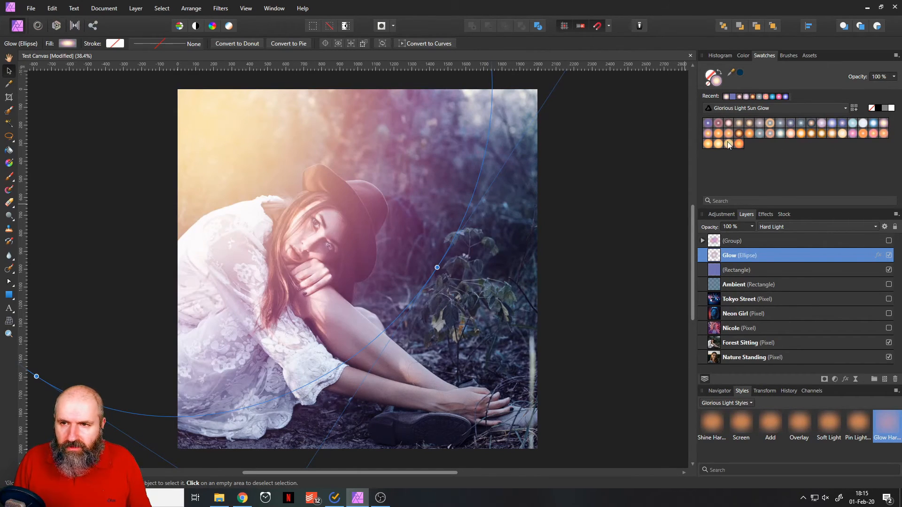
click(707, 134)
click(889, 256)
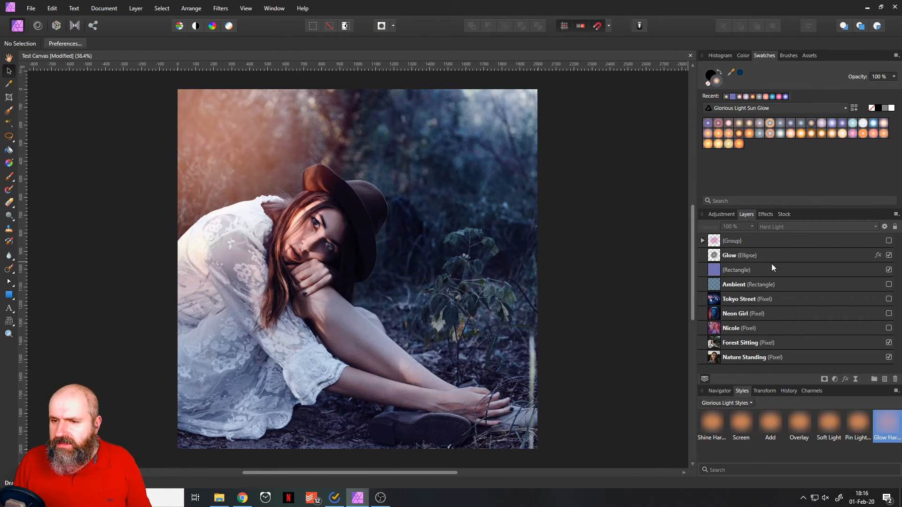
Move the Glow ellipse over the woman's face and slightly rotate its radial fill with the Gradient tool.
click(717, 259)
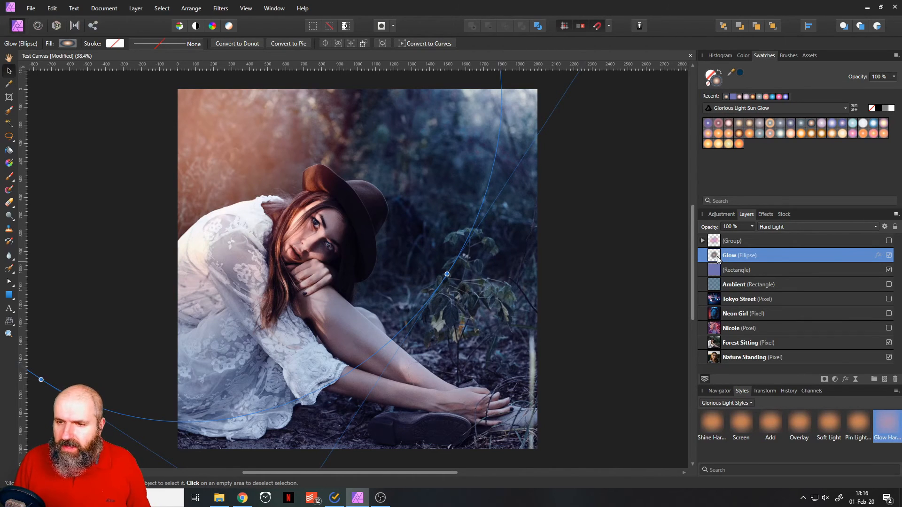
drag(232, 137, 325, 222)
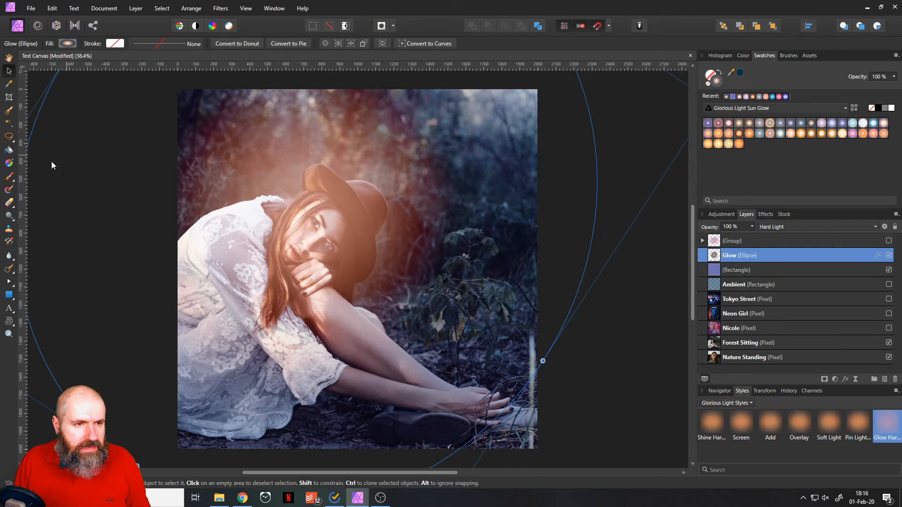
click(9, 163)
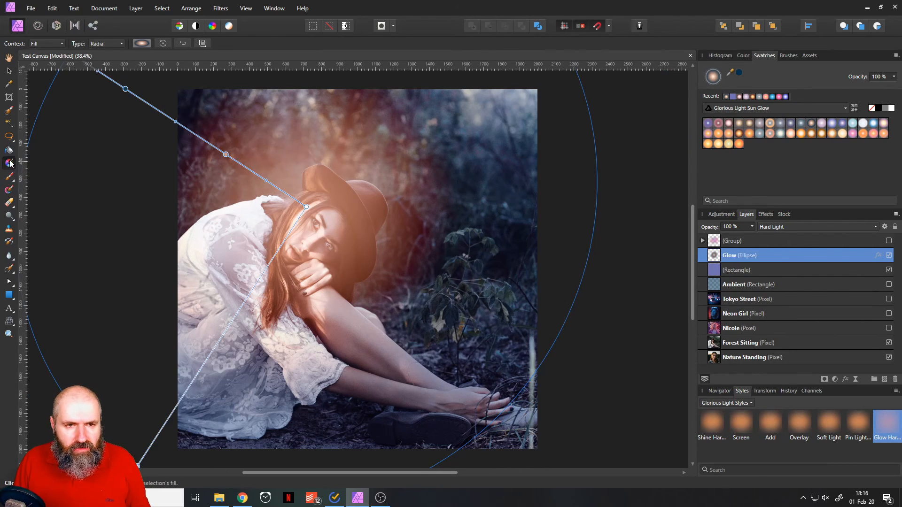
scroll(191, 192, down, 2)
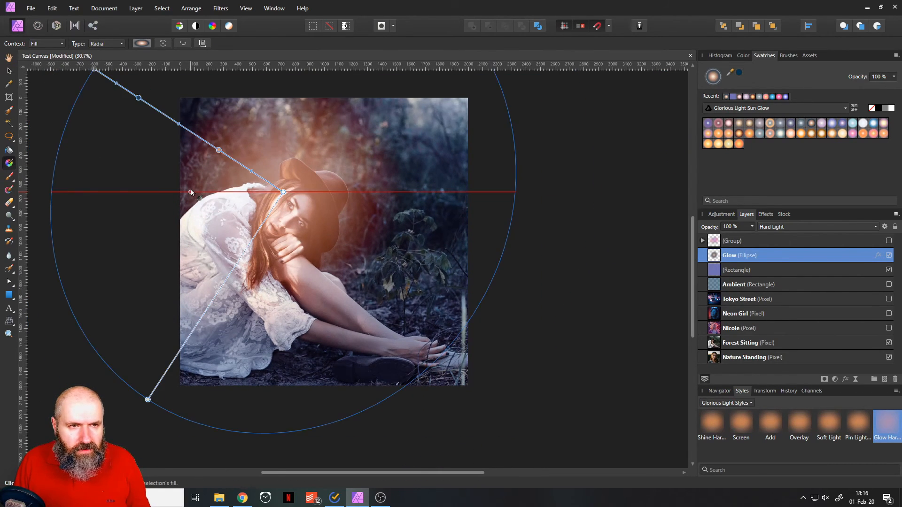
scroll(191, 192, down, 1)
drag(295, 173, 383, 214)
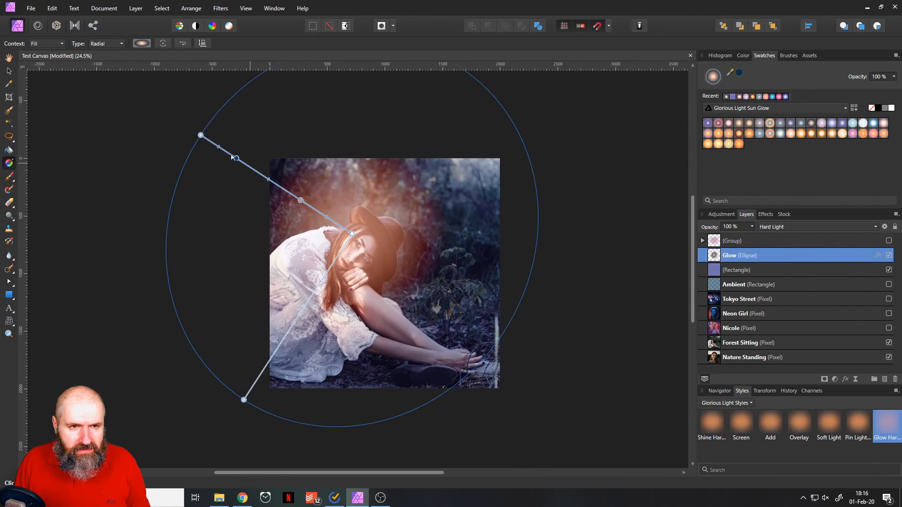
mouse_move(201, 135)
mouse_down()
mouse_move(206, 103)
mouse_move(167, 90)
mouse_move(262, 175)
mouse_move(78, 44)
mouse_move(325, 214)
mouse_move(146, 101)
mouse_move(198, 130)
mouse_up()
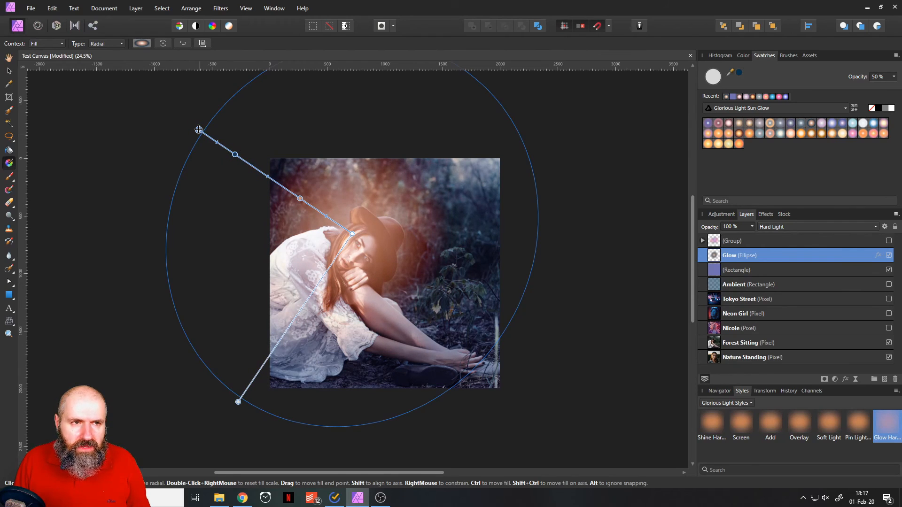
Set the Glow ellipse's gradient type to Elliptical, slightly rotate its axes, and return the type to Radial.
click(109, 44)
click(104, 88)
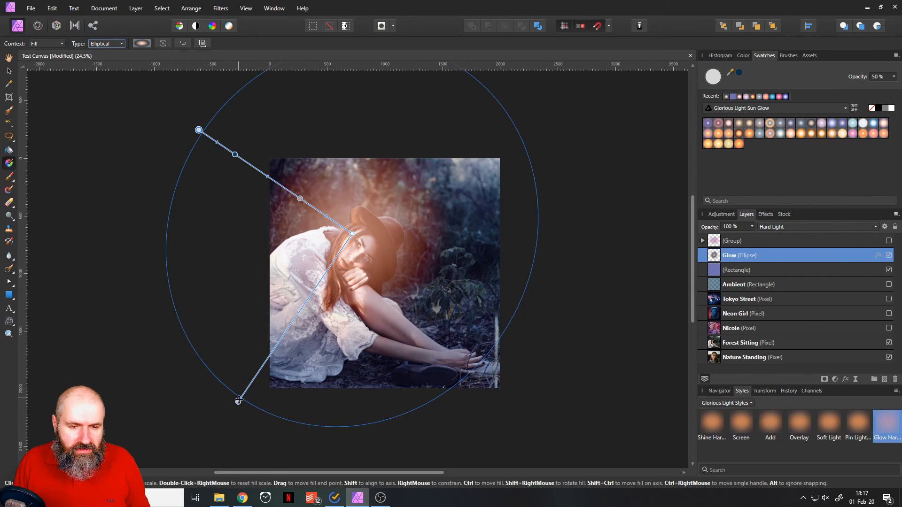
mouse_move(239, 402)
mouse_down()
mouse_move(294, 307)
mouse_move(204, 402)
mouse_move(178, 483)
mouse_move(309, 315)
mouse_move(246, 368)
mouse_move(231, 394)
mouse_up()
click(100, 44)
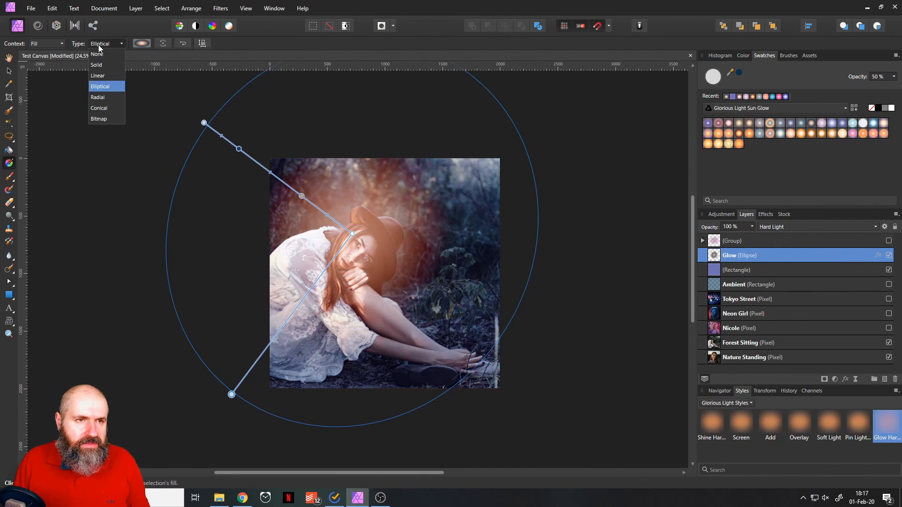
click(103, 97)
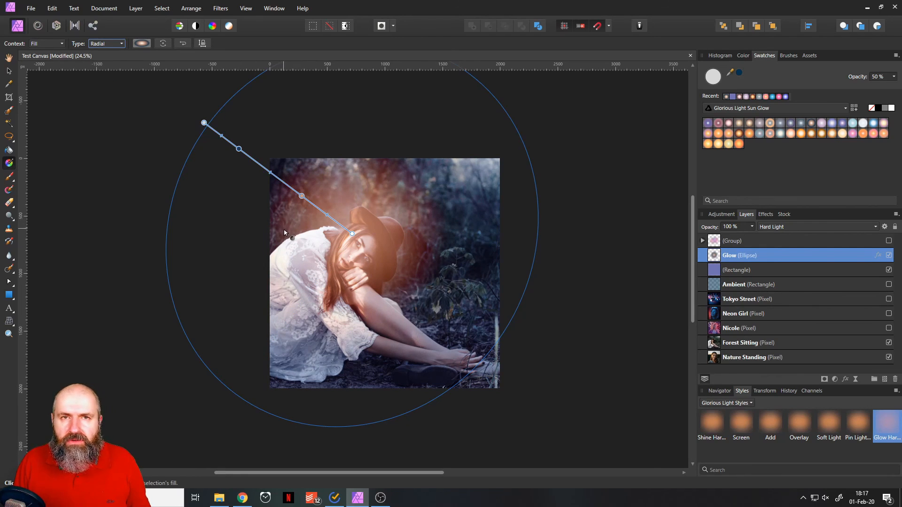
click(9, 71)
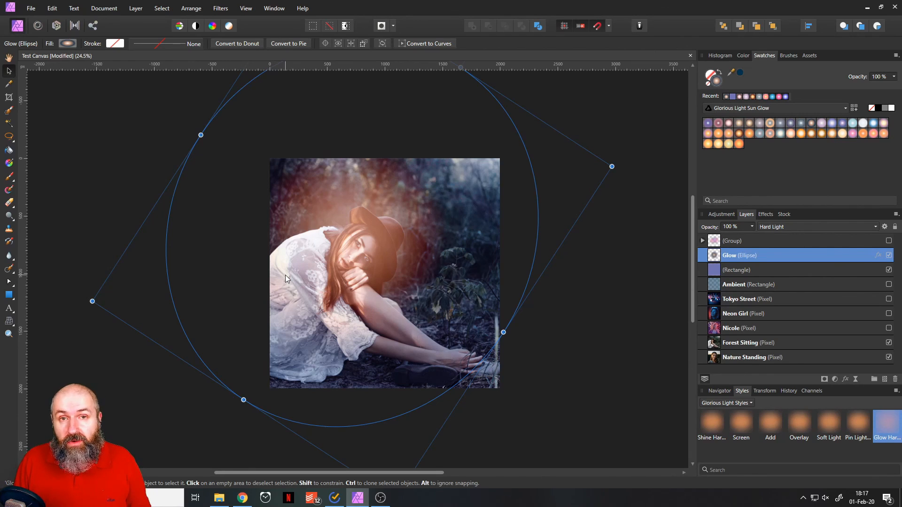
key(ctrl+0)
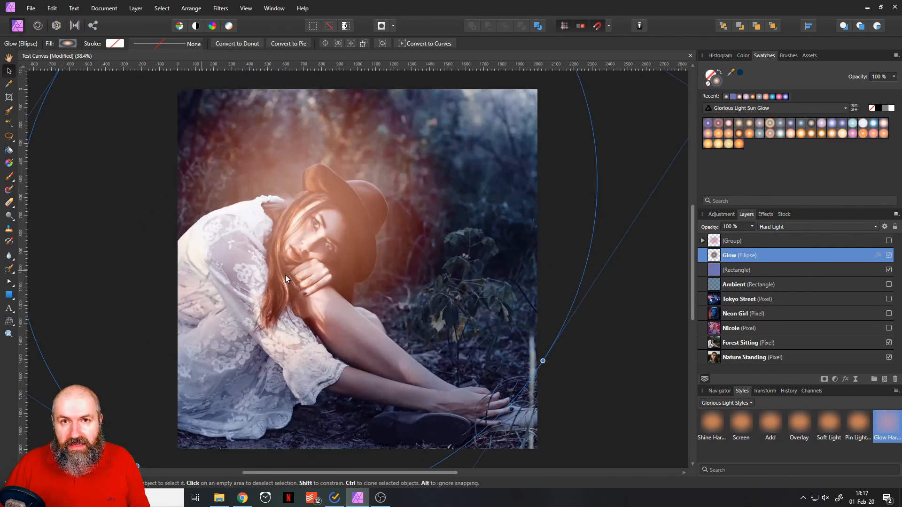